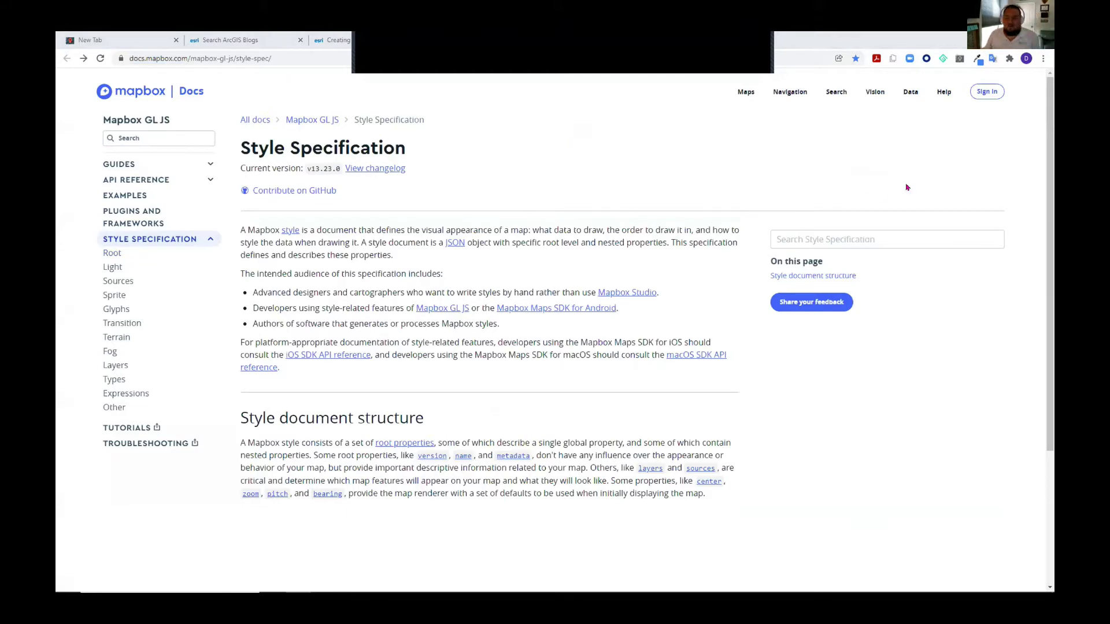
# Return to the presentation, advance to the ArcGIS Vector Style Editor slide, and open the ArcGIS Vector Tile Style Editor website.
pyautogui.hotkey('alt', 'Tab')
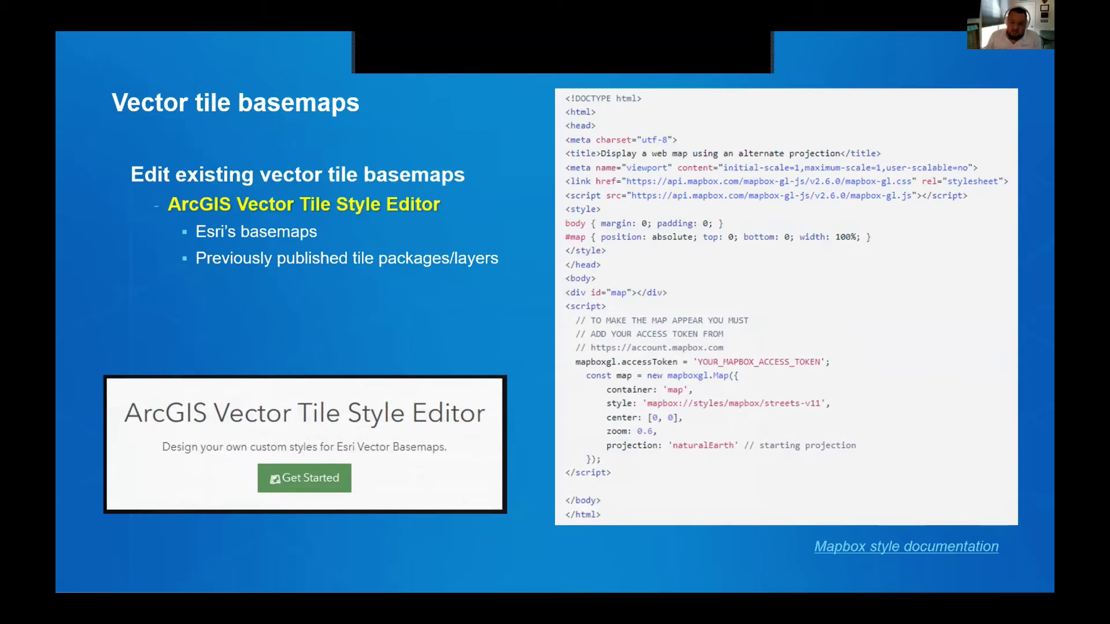
pyautogui.press('Right')
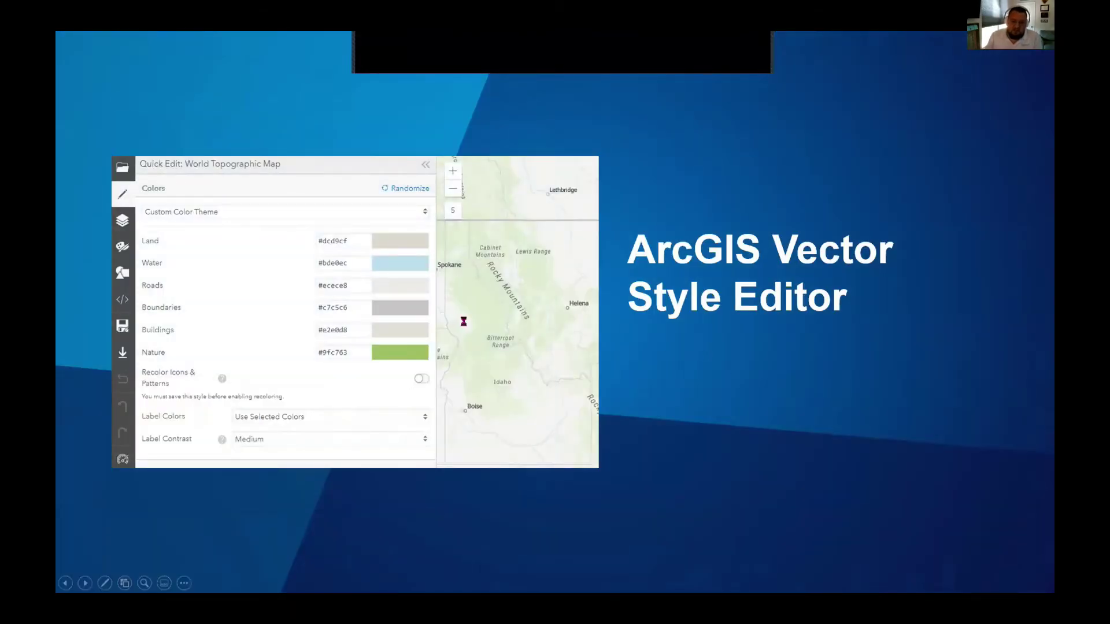
pyautogui.click(564, 374)
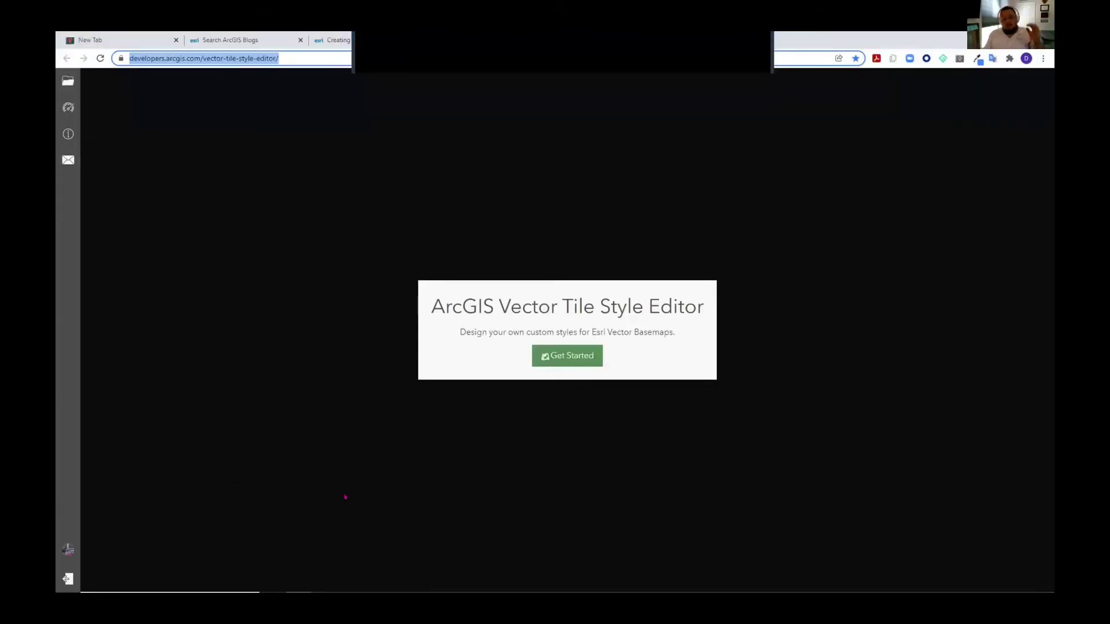
pyautogui.click(313, 51)
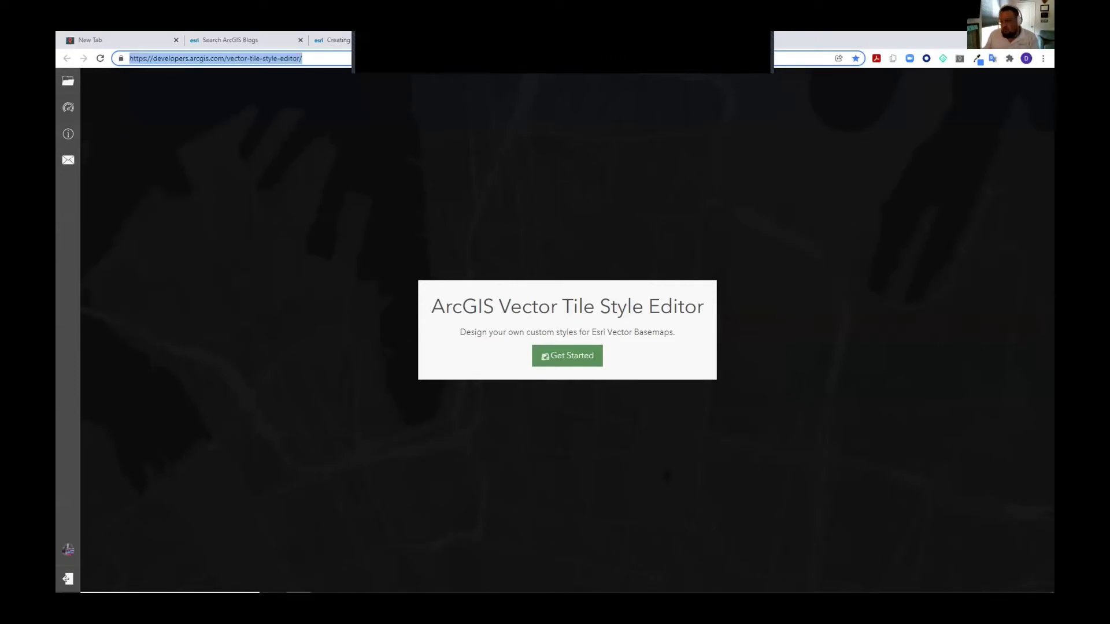
pyautogui.hotkey('alt', 'Tab')
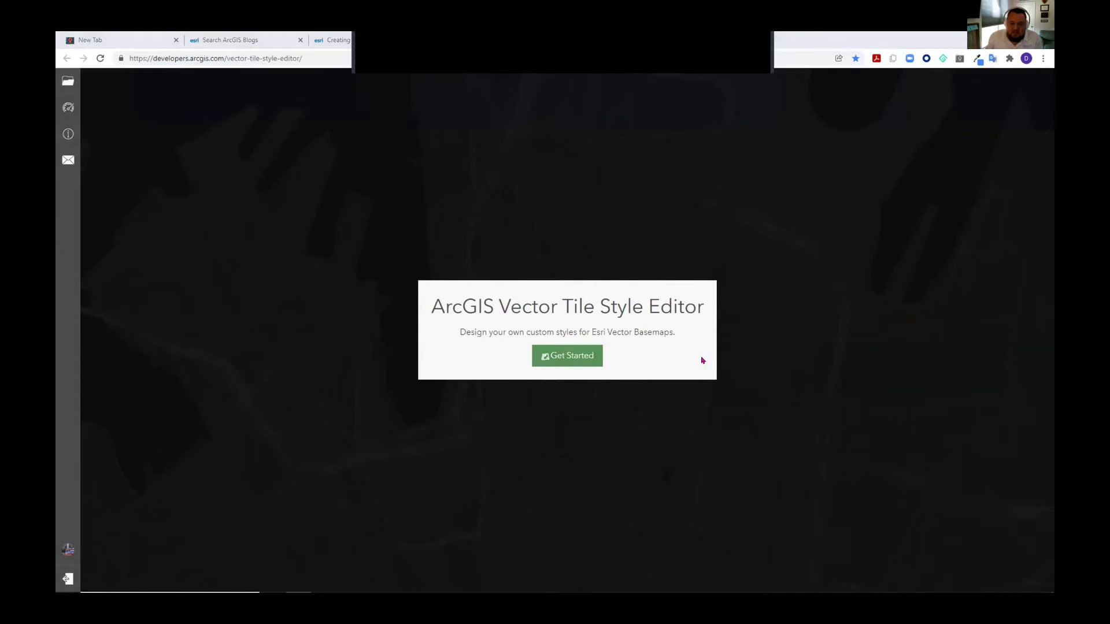
# Browse the Creative, Base and My Styles collections and start a new style from the popular World Topographic Map.
pyautogui.click(585, 356)
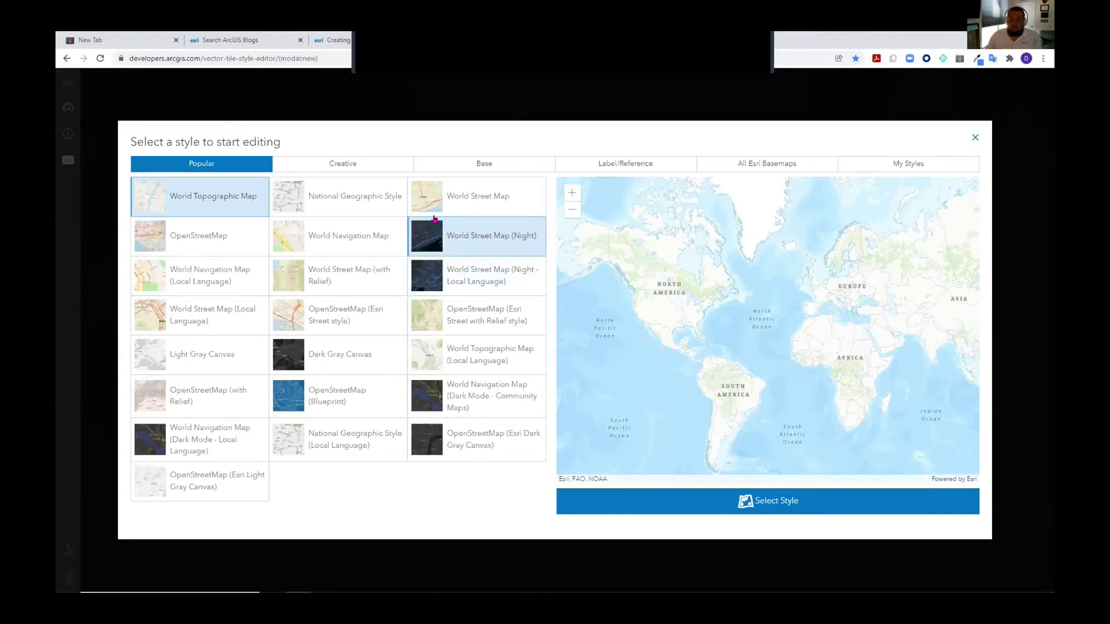
pyautogui.click(344, 166)
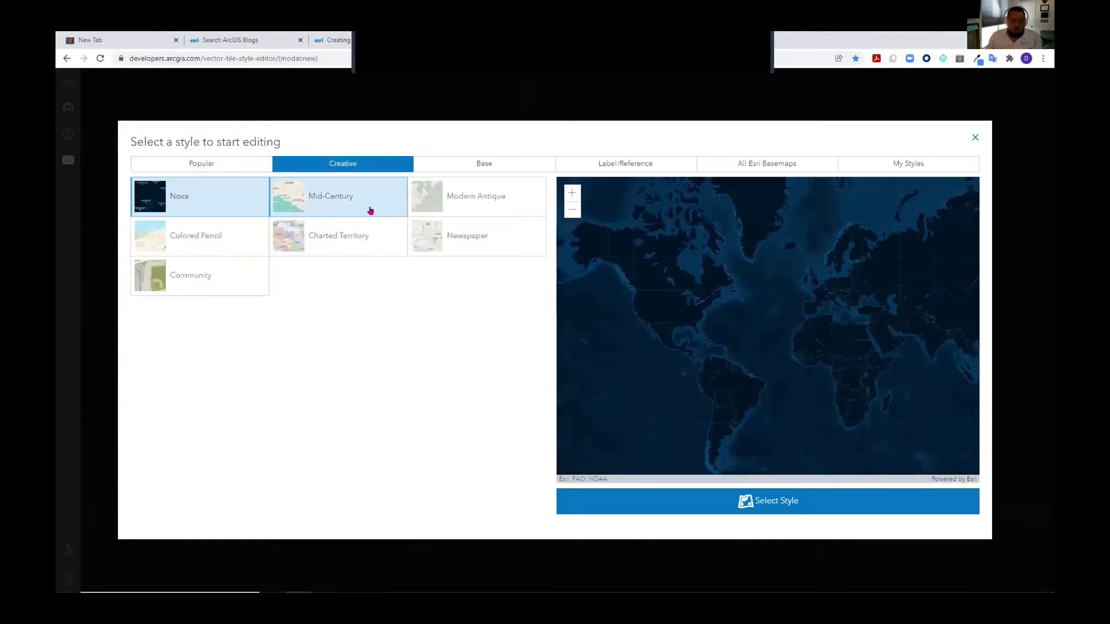
pyautogui.click(259, 238)
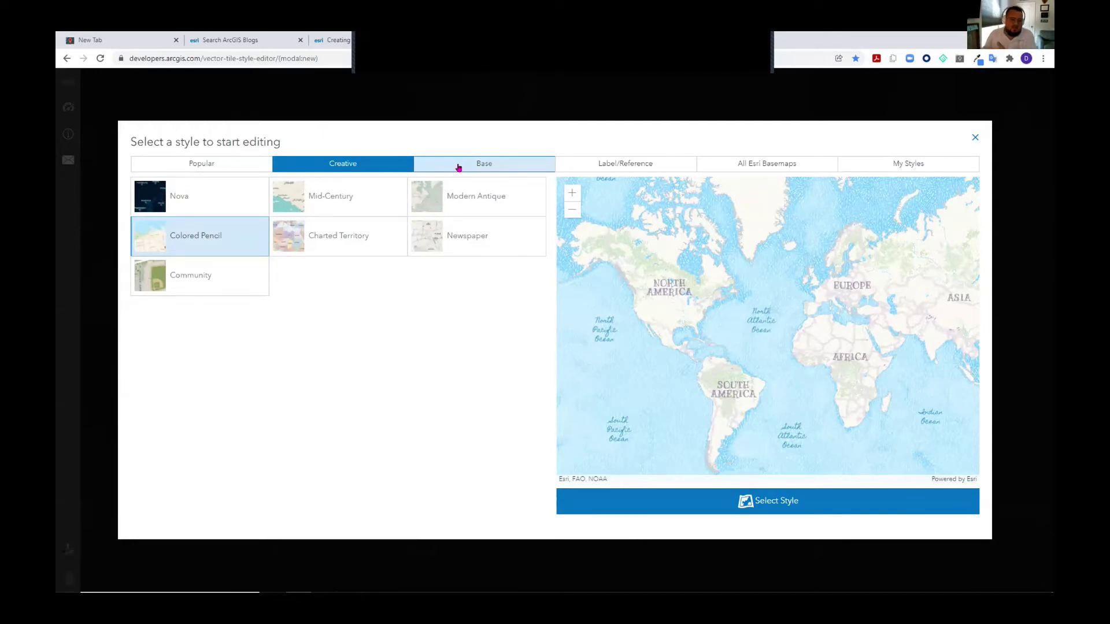
pyautogui.click(460, 167)
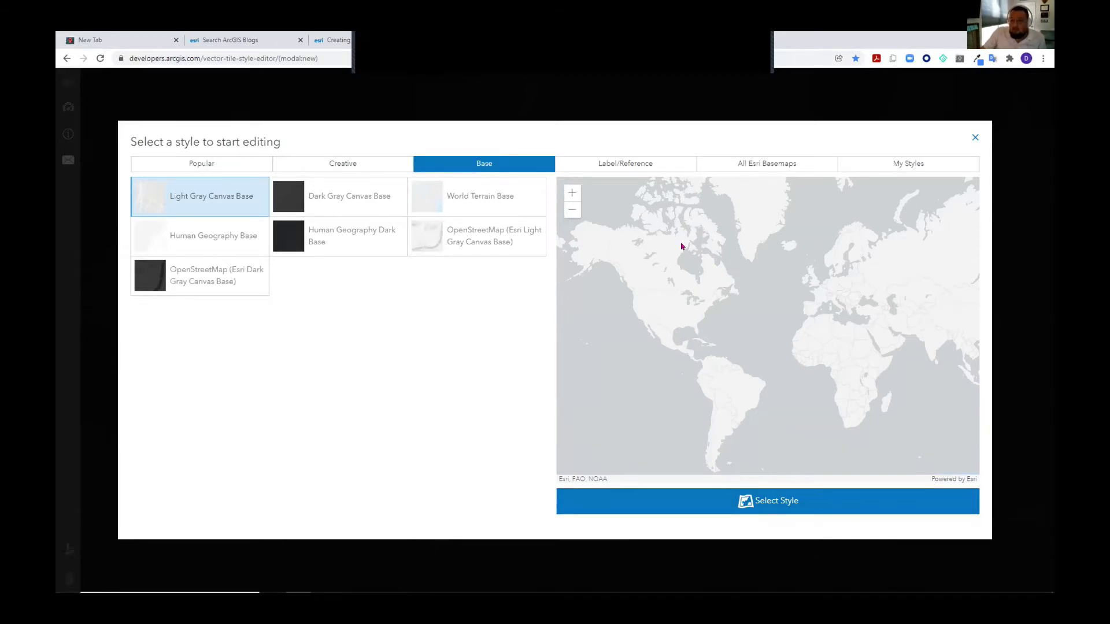
pyautogui.click(880, 171)
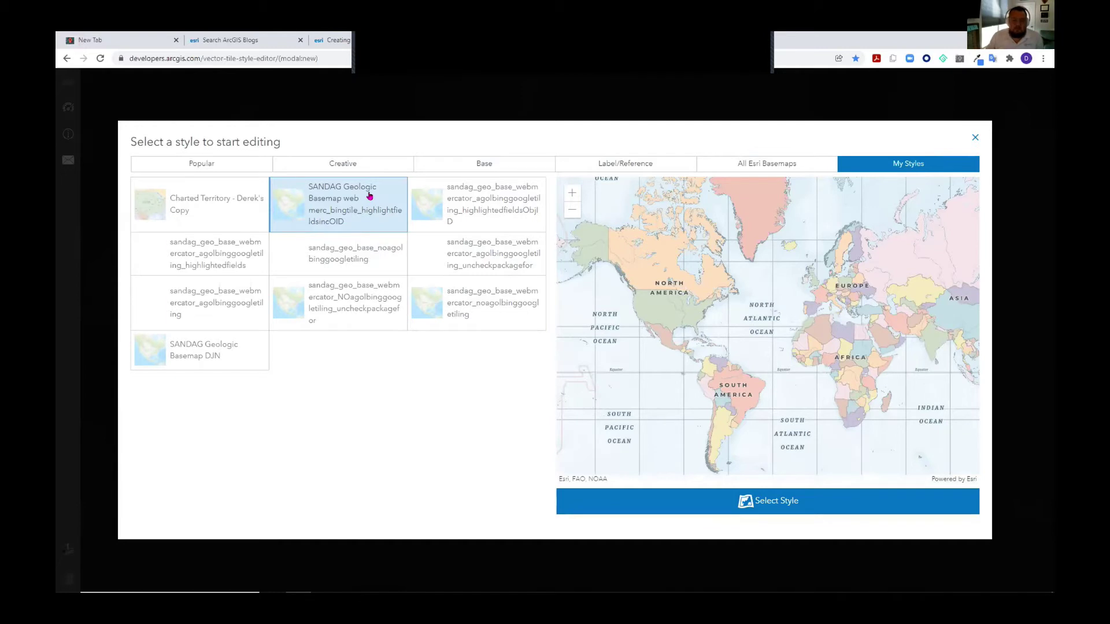
pyautogui.click(215, 164)
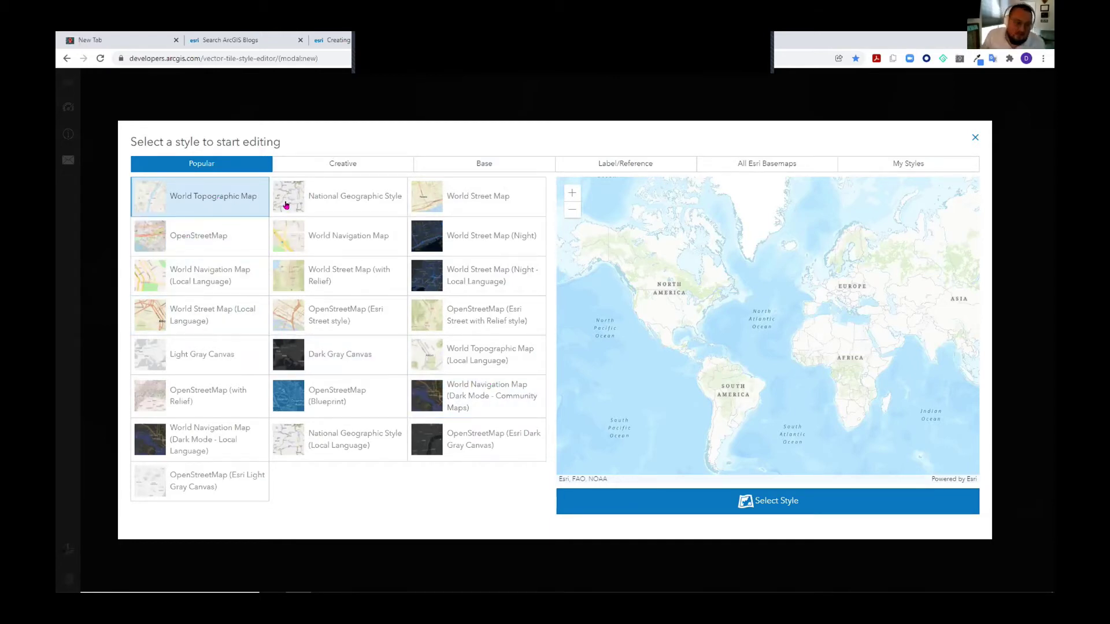
pyautogui.click(699, 501)
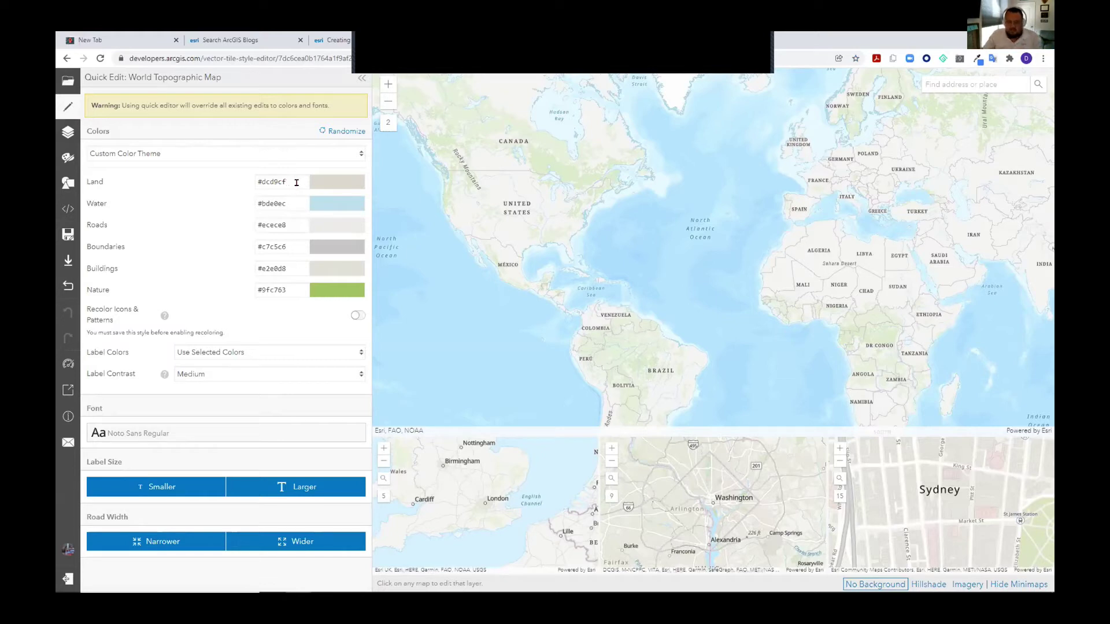
# Check the land colour picker without changing the colour, and enlarge the map labels by two increments and reduce them by one.
pyautogui.click(328, 185)
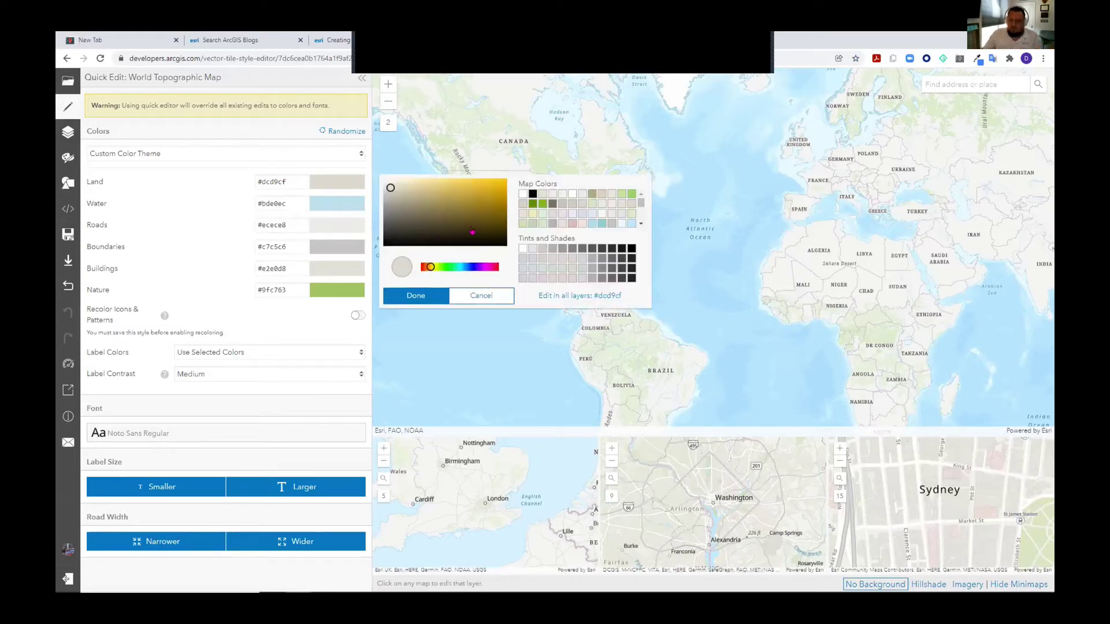
pyautogui.click(481, 296)
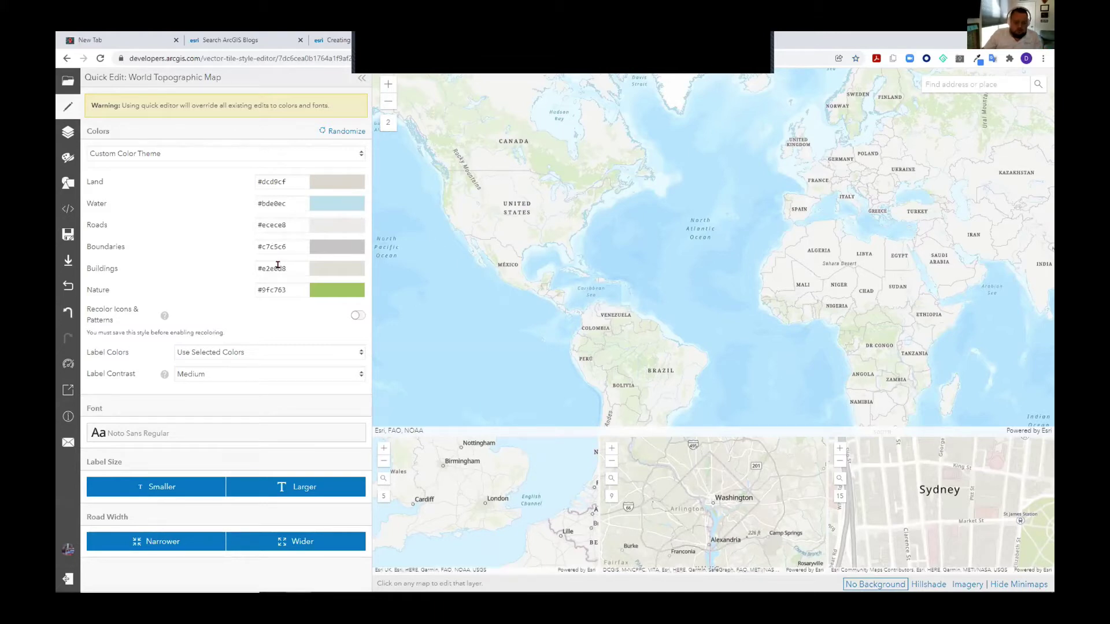
pyautogui.click(327, 487)
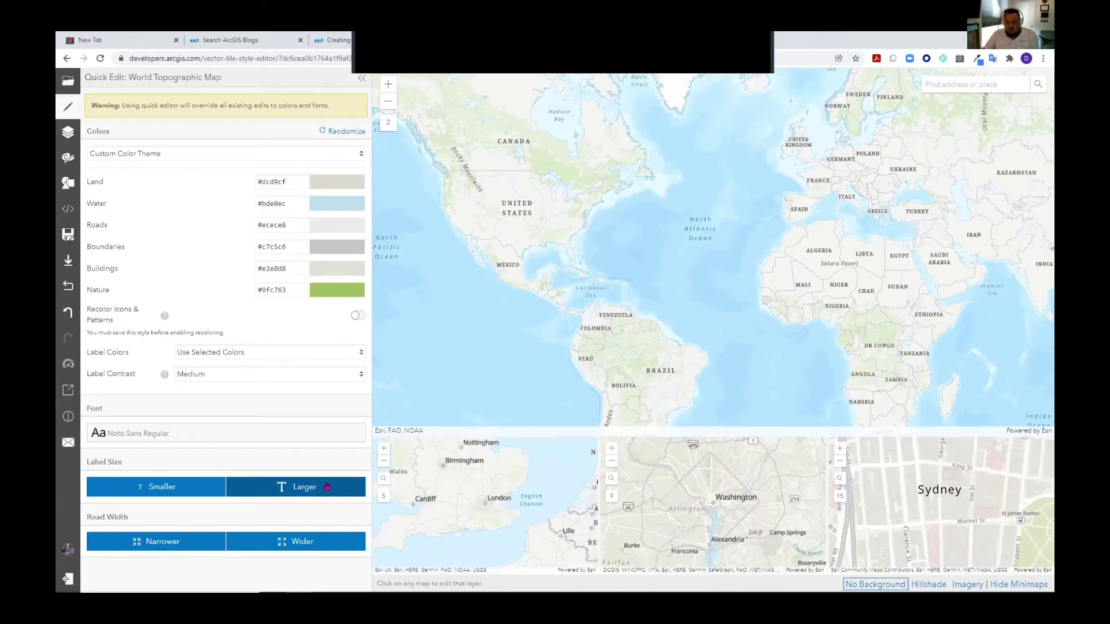
pyautogui.click(327, 486)
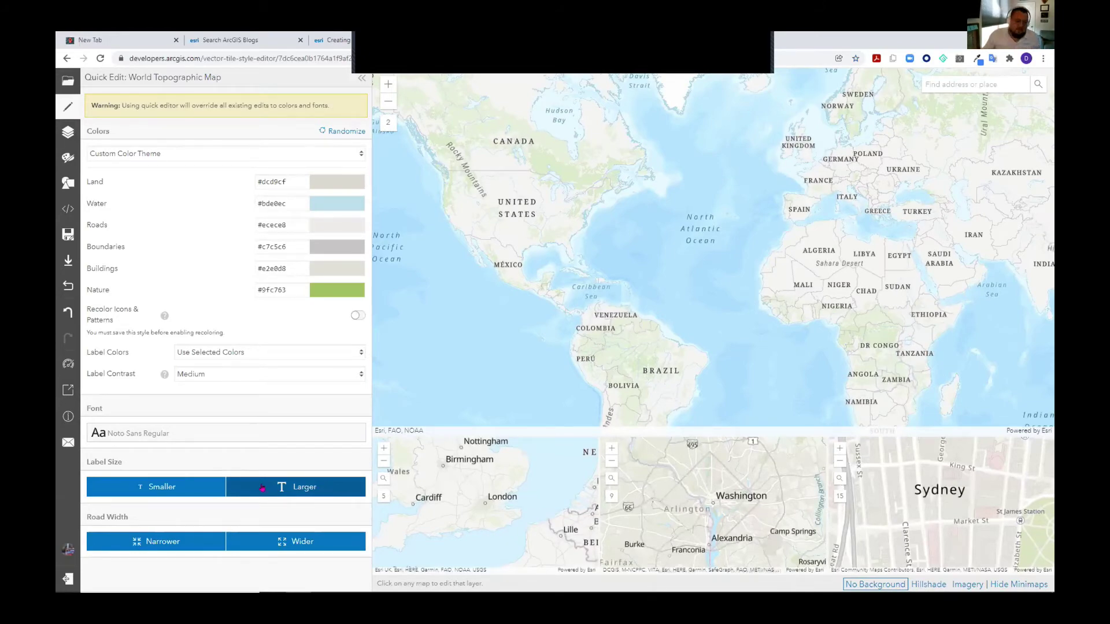
pyautogui.click(188, 487)
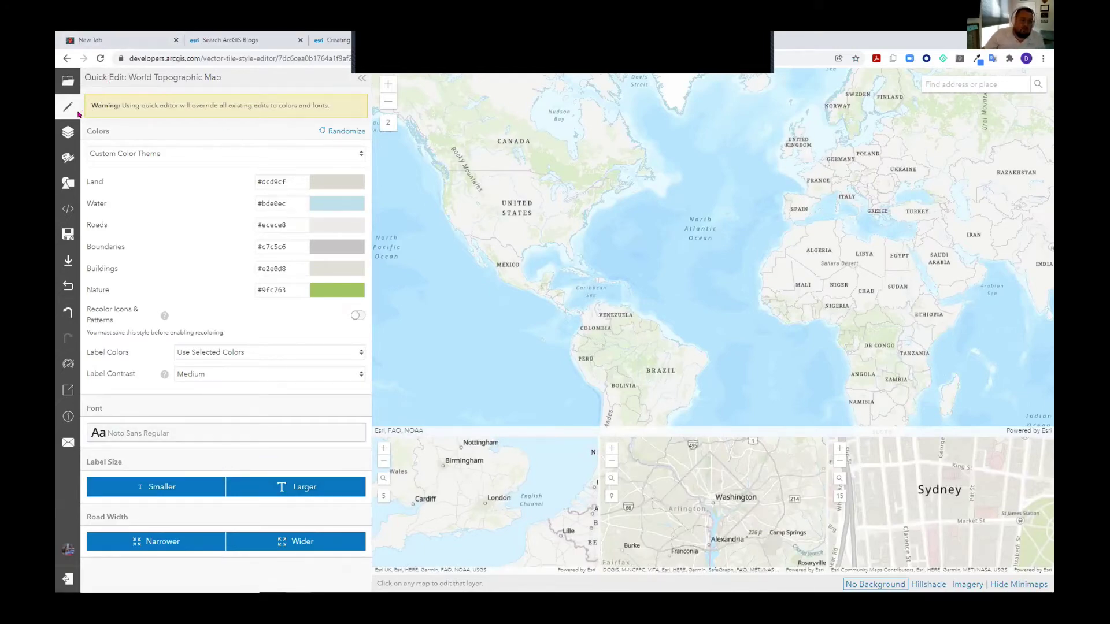
# Open the style's layer list and locate "idaho state university" on the map, inspecting the campus around McIntosh Manor at close range.
pyautogui.click(68, 134)
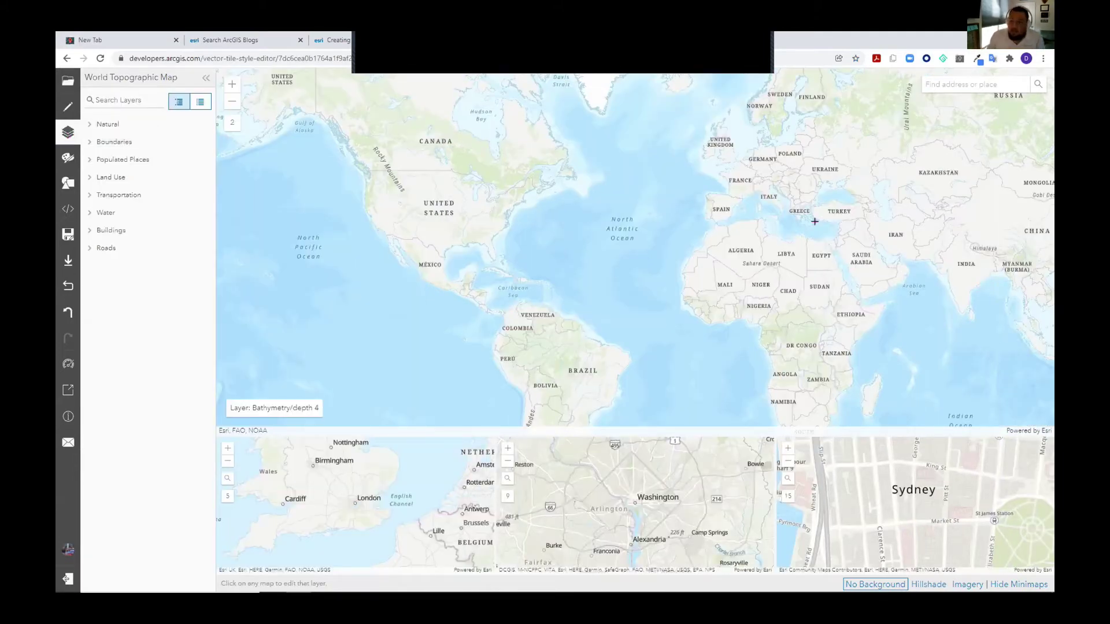
pyautogui.click(942, 84)
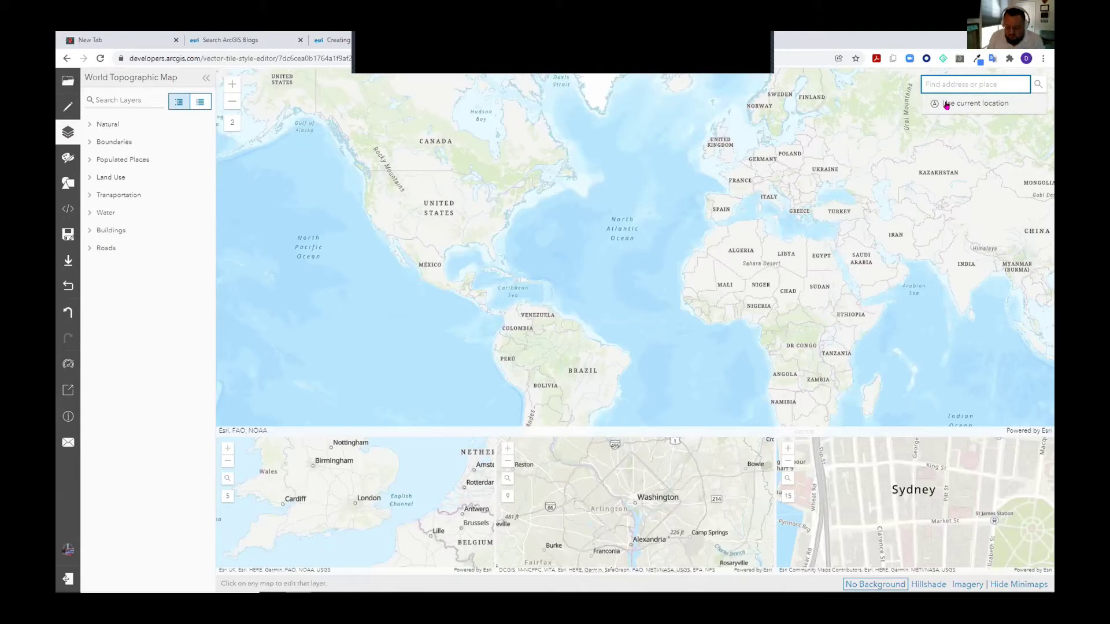
pyautogui.write('idaho')
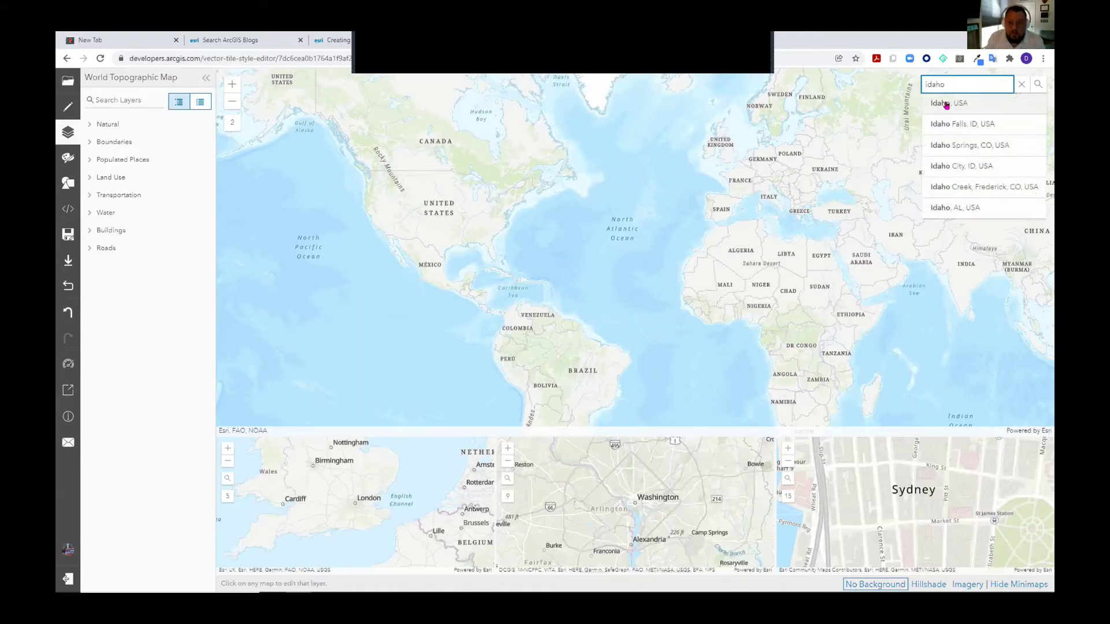
pyautogui.write(' state')
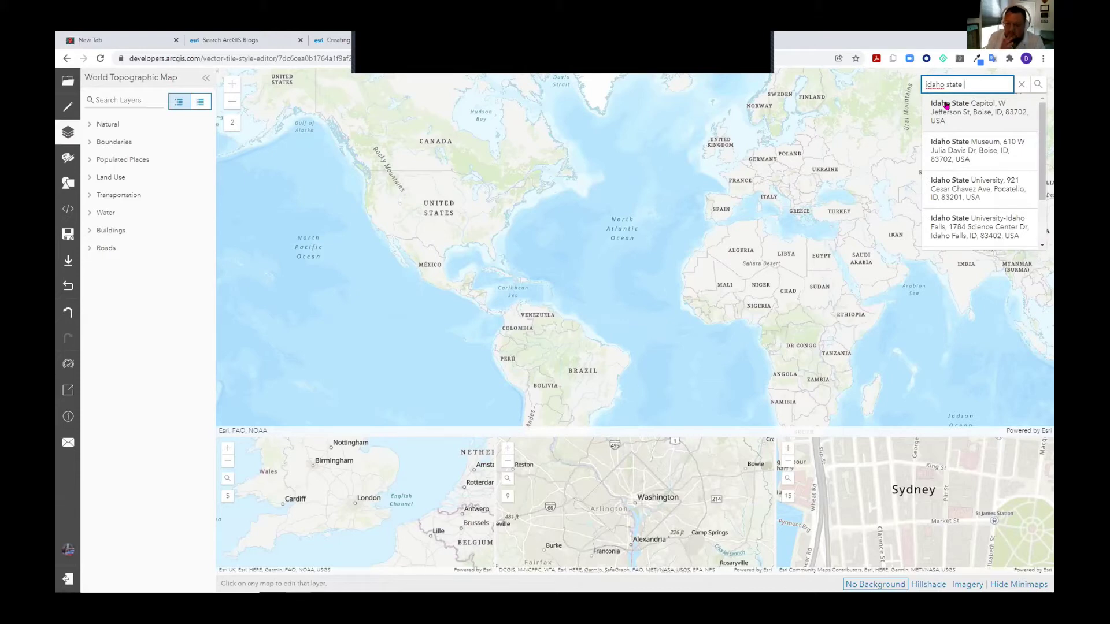
pyautogui.write(' university')
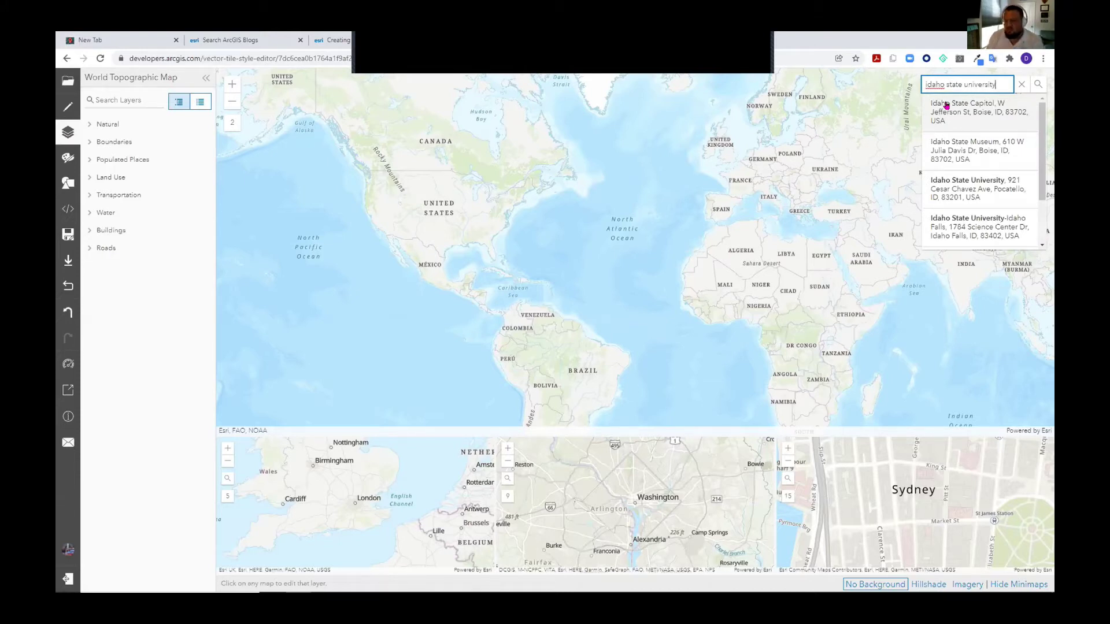
pyautogui.click(946, 103)
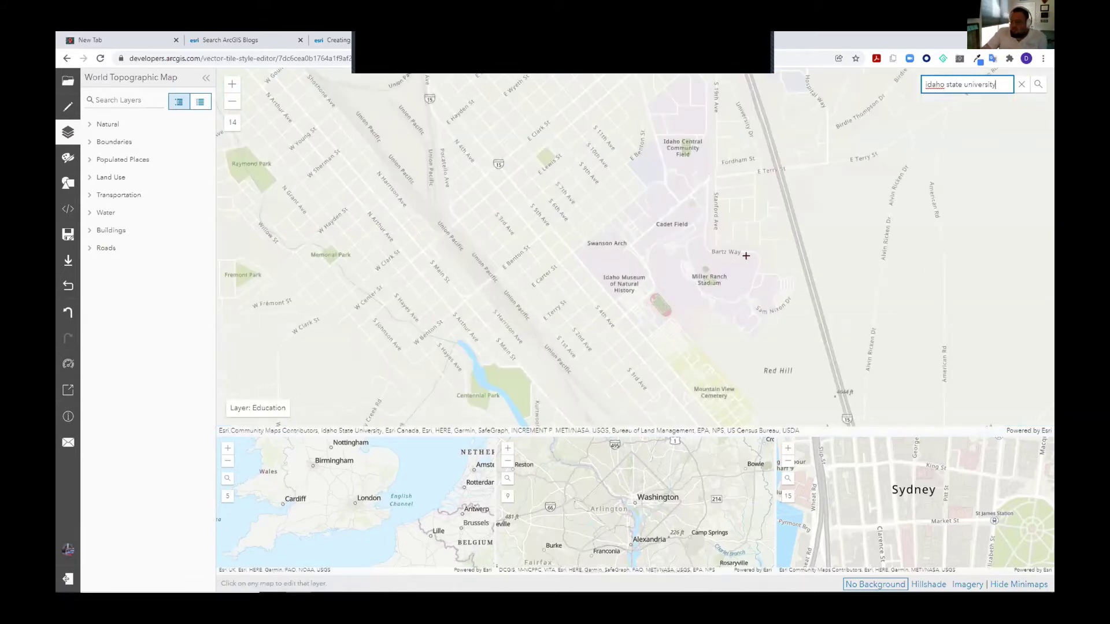
pyautogui.moveTo(735, 289); pyautogui.dragTo(670, 295)
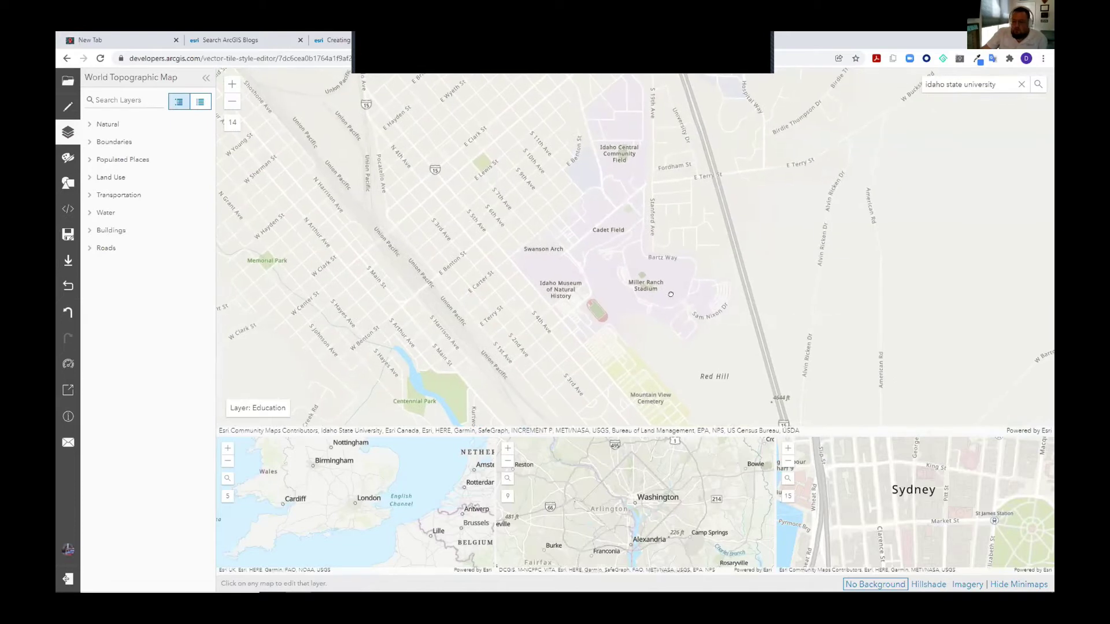
pyautogui.scroll(2, 658, 293)
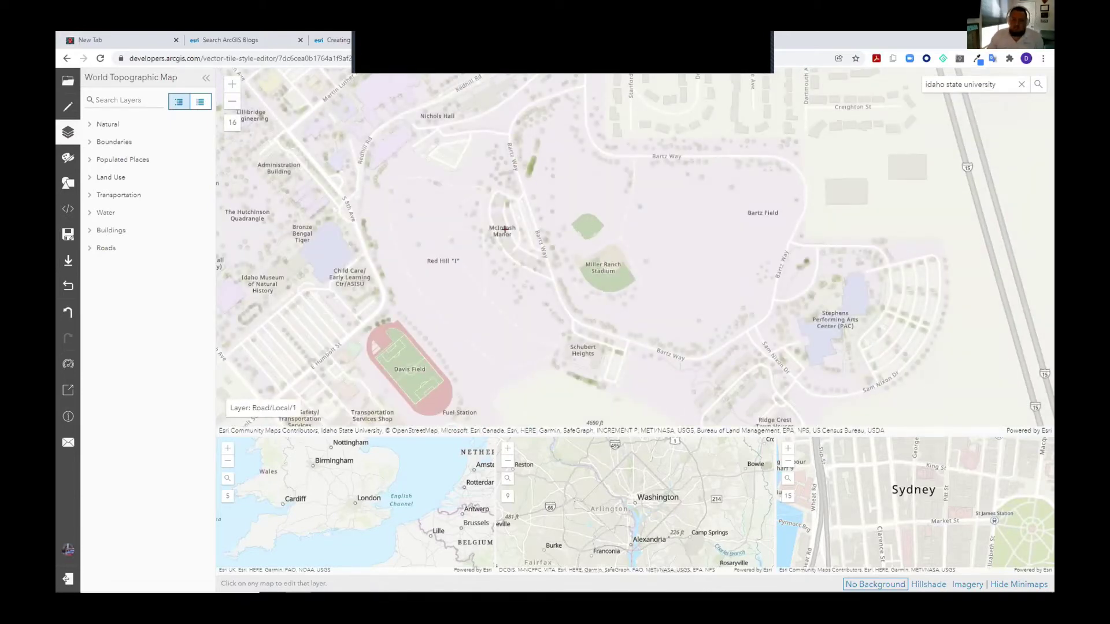
pyautogui.scroll(1, 501, 227)
pyautogui.scroll(-1, 503, 228)
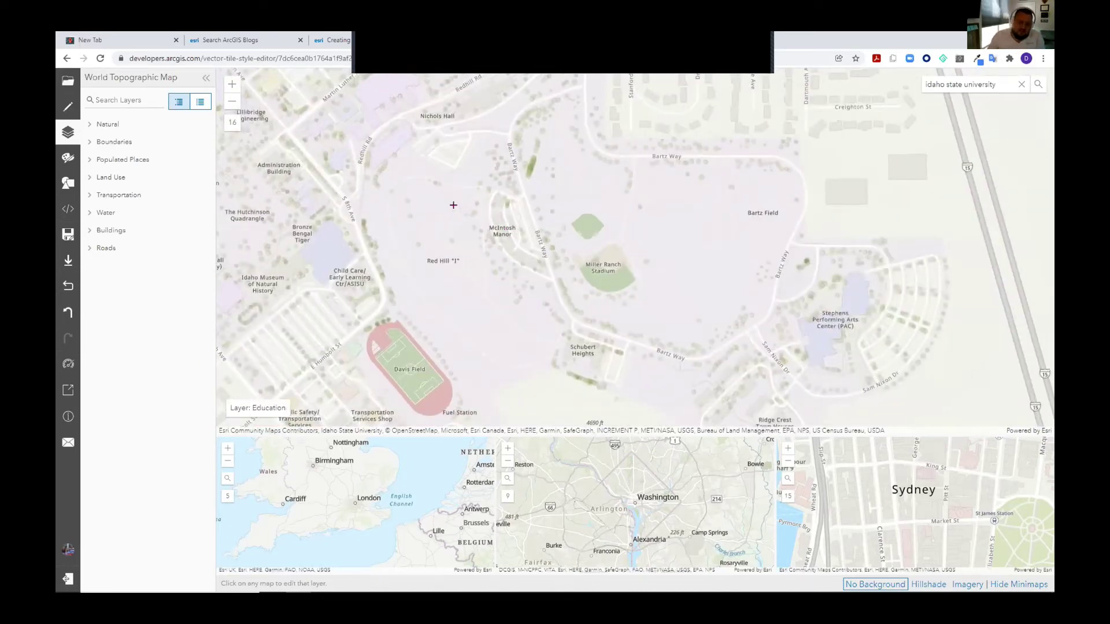
pyautogui.scroll(3, 440, 197)
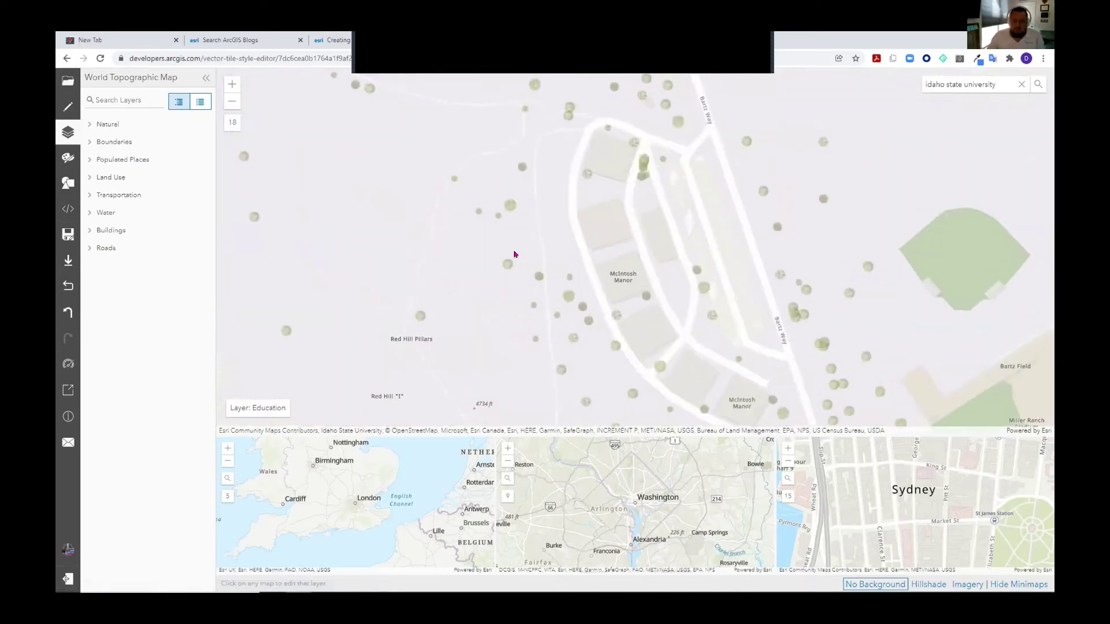
pyautogui.scroll(-2, 513, 248)
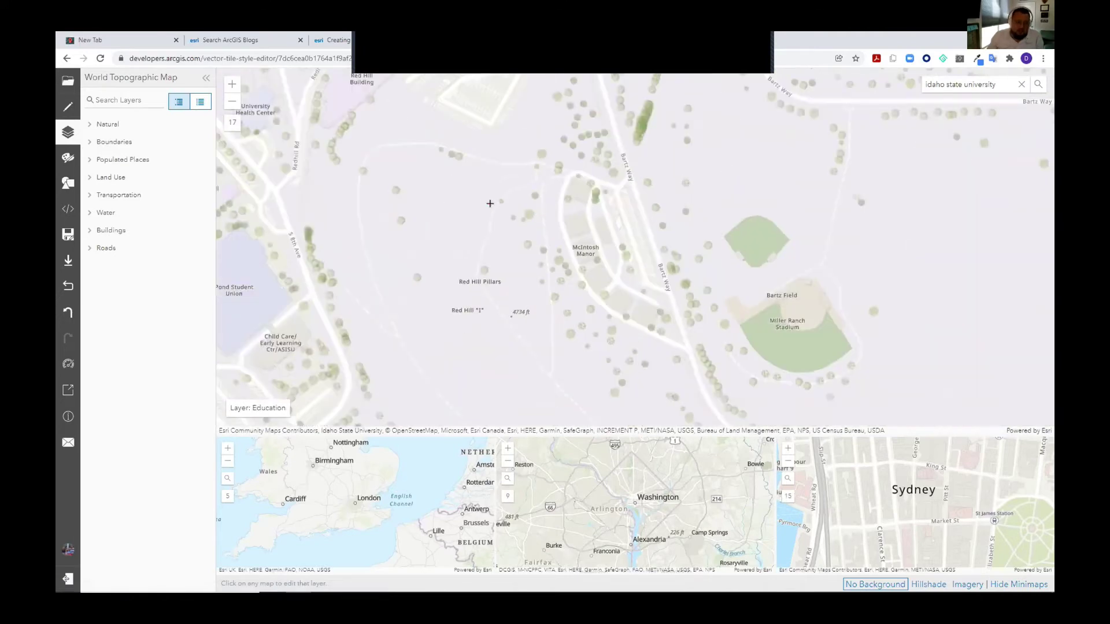
# Examine the Natural and Boundaries layer groups and the individual trees mapped along S 8th Ave near the Pond Student Union.
pyautogui.click(102, 123)
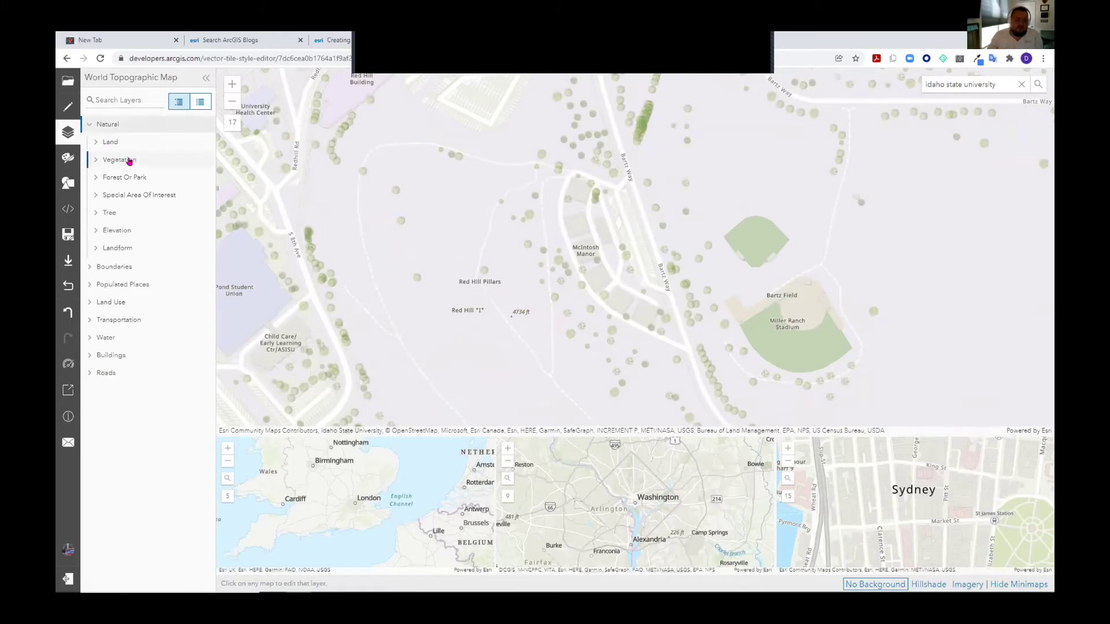
pyautogui.click(154, 178)
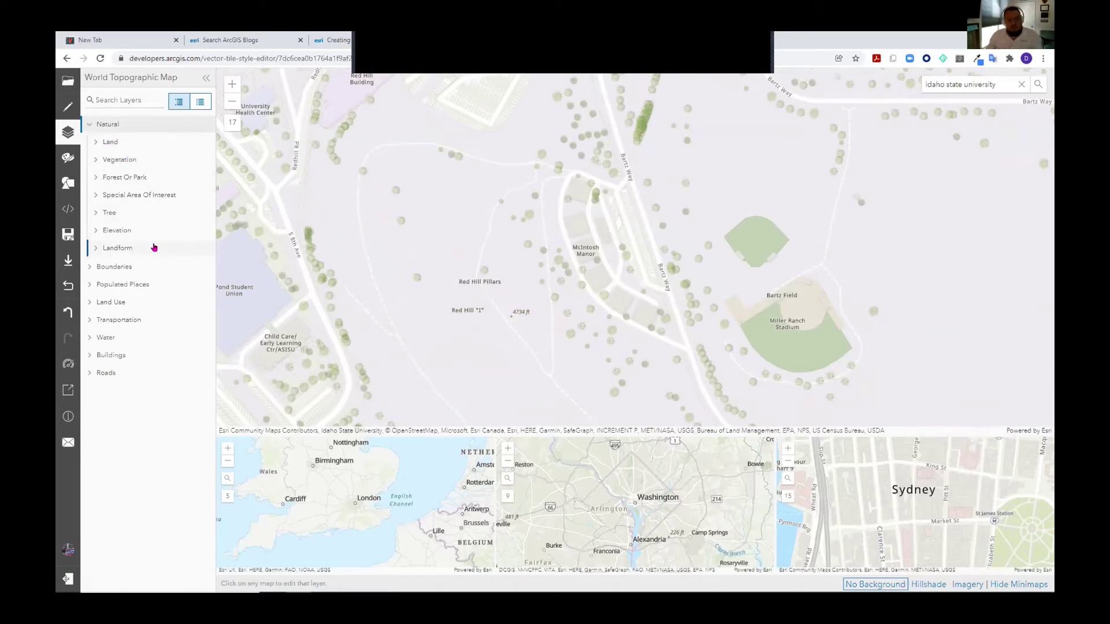
pyautogui.click(90, 268)
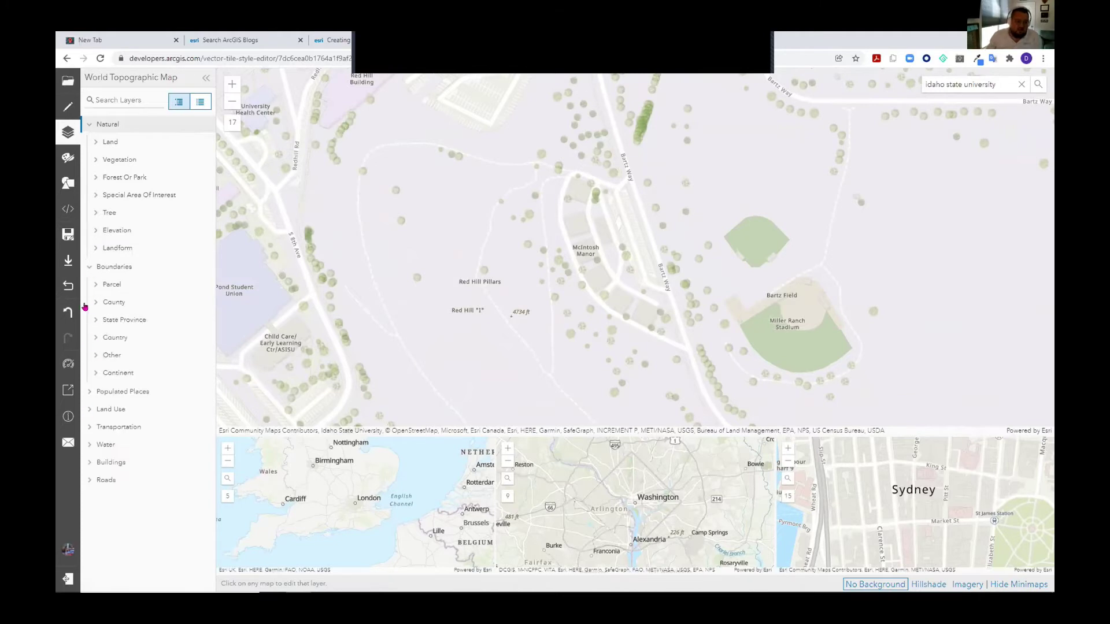
pyautogui.click(88, 268)
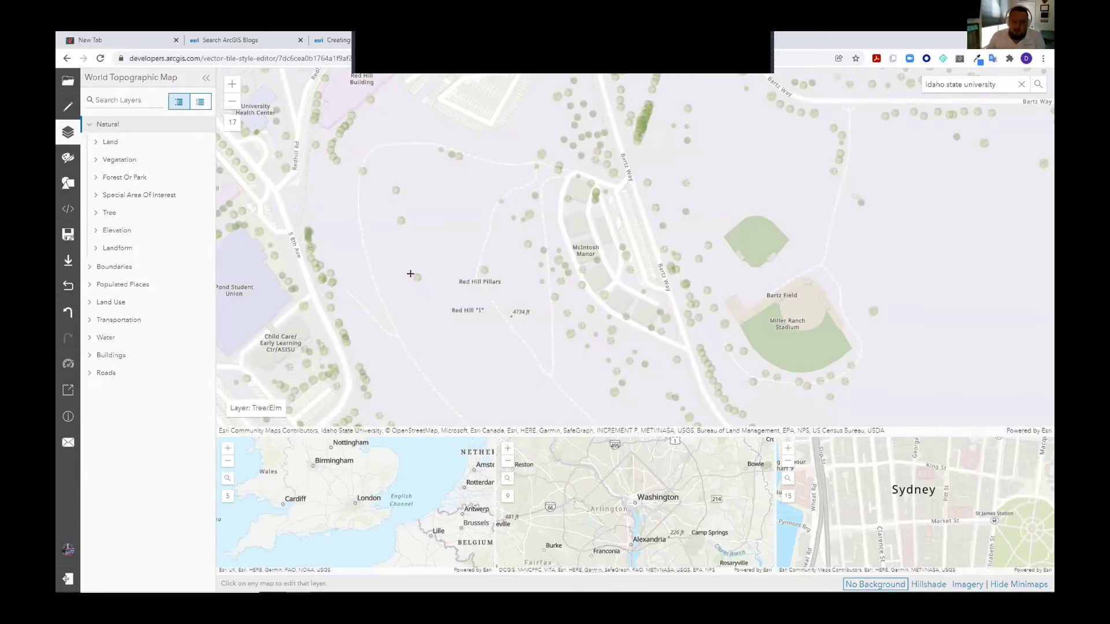
pyautogui.scroll(2, 306, 263)
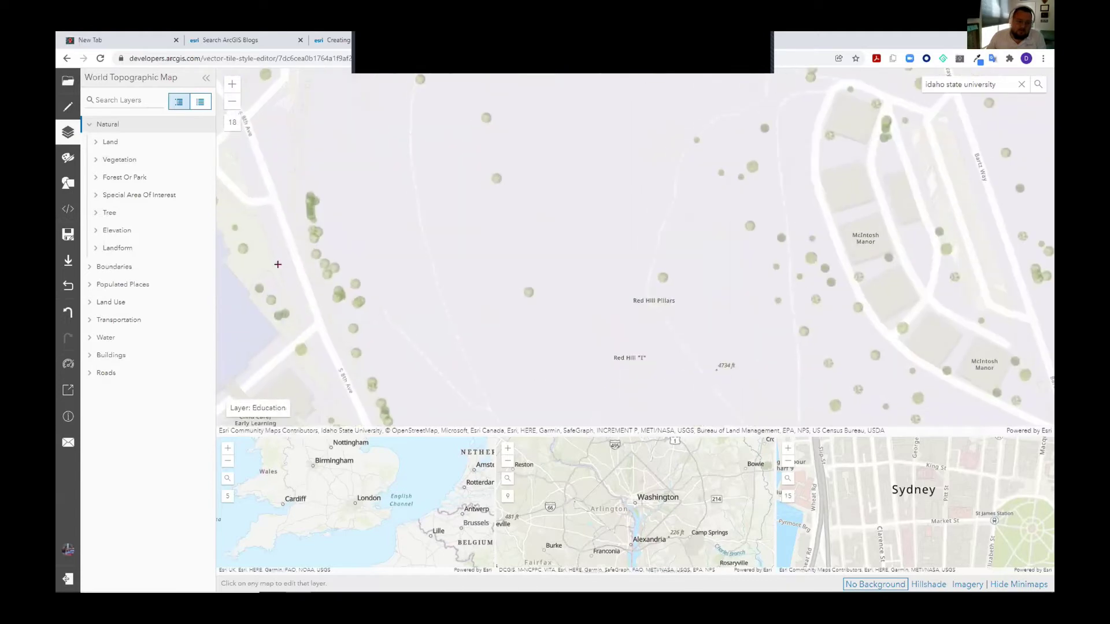
pyautogui.moveTo(278, 266); pyautogui.dragTo(469, 279)
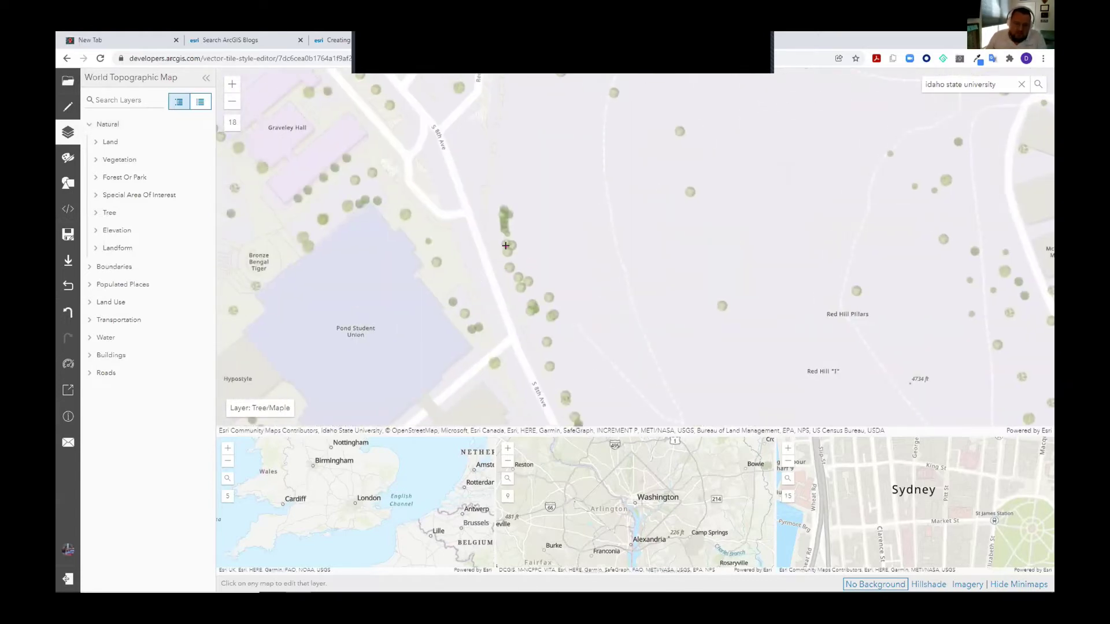
pyautogui.scroll(-1, 512, 271)
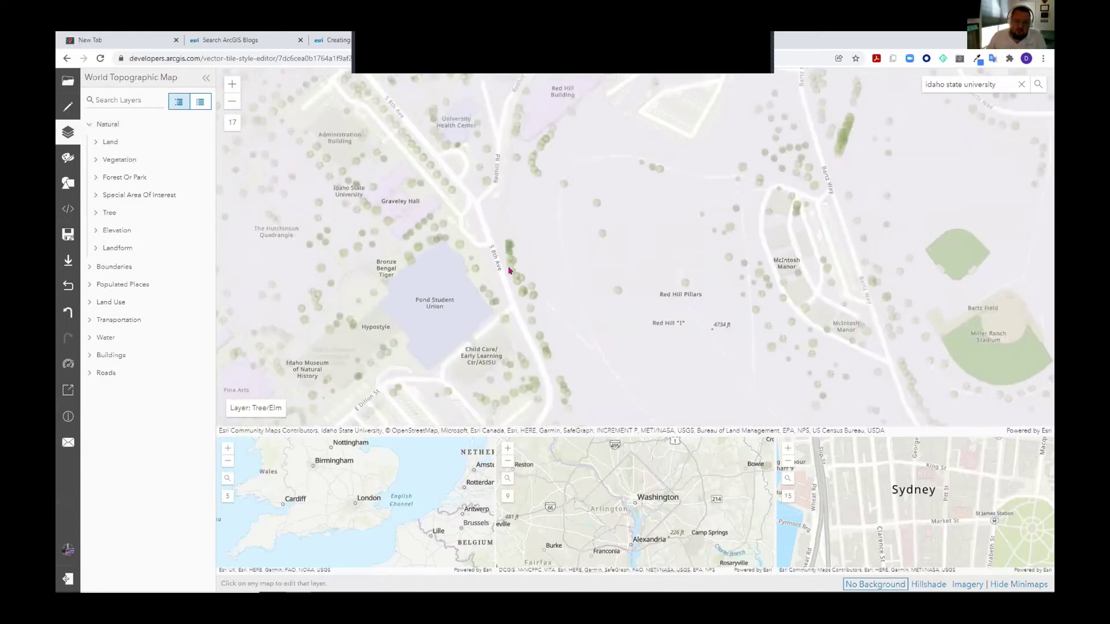
# Open the Tree/Elm symbol layer from the Natural group for editing, with the trees along S 8th Ave in view.
pyautogui.scroll(1, 511, 271)
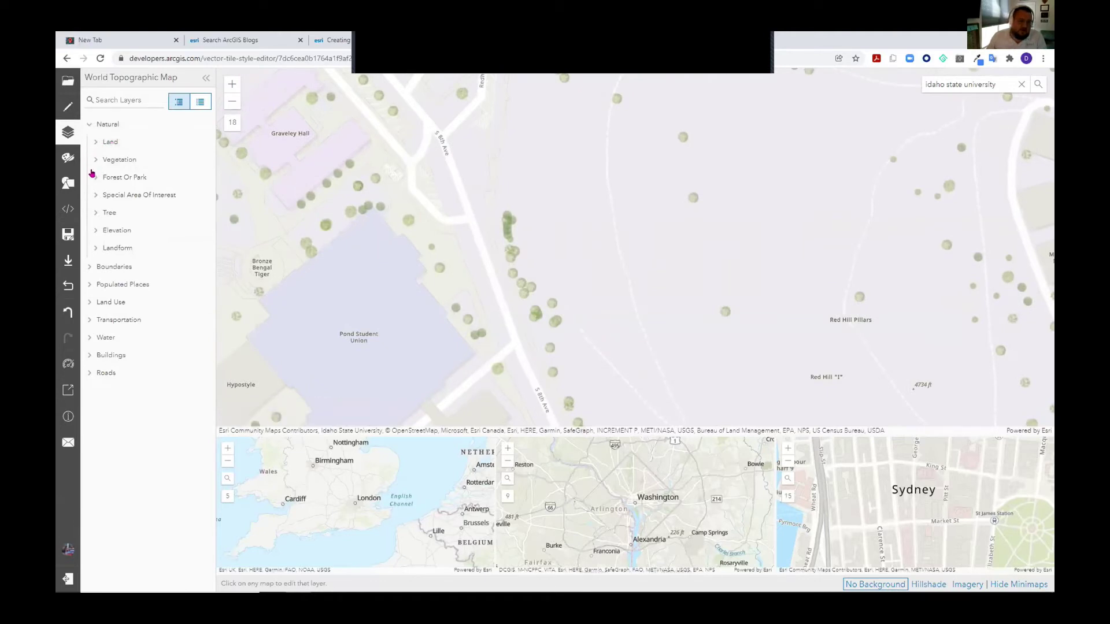
pyautogui.click(96, 212)
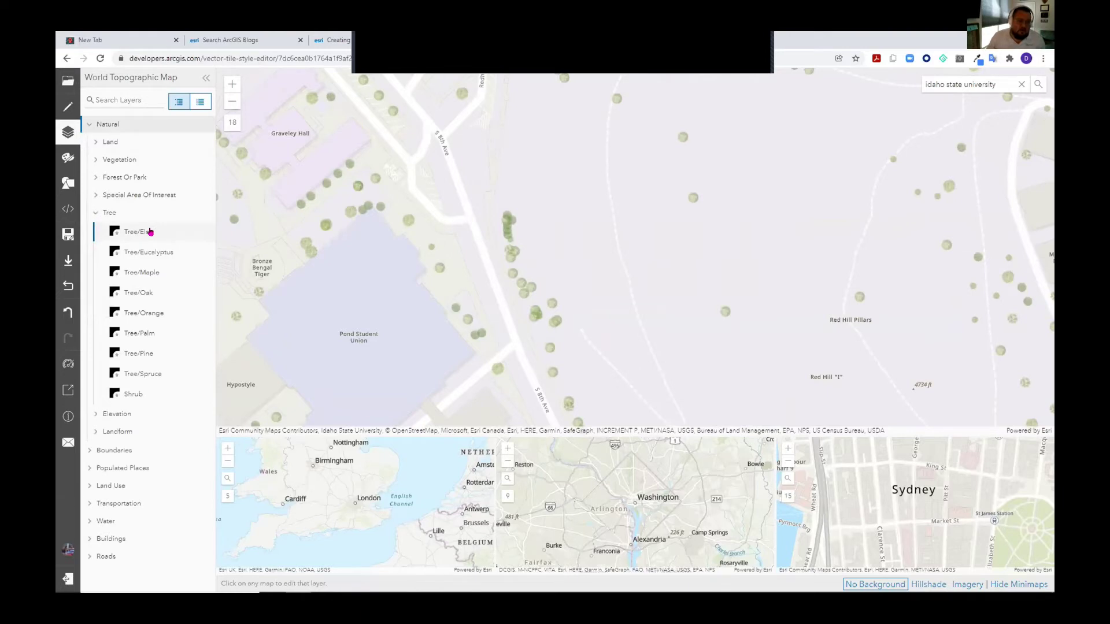
pyautogui.click(149, 232)
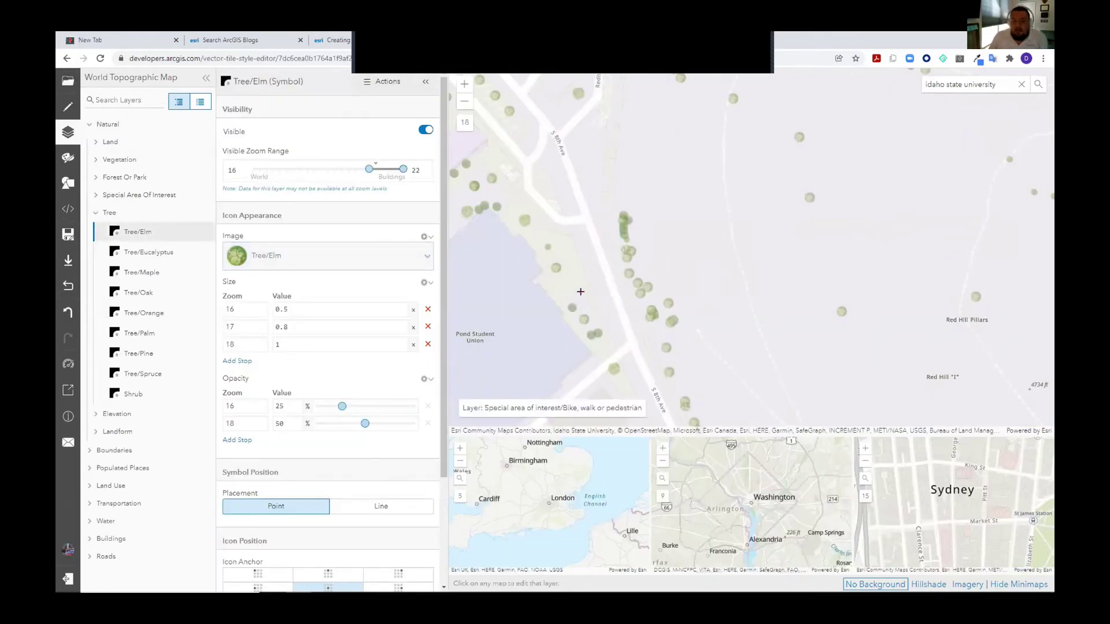
pyautogui.scroll(2, 581, 292)
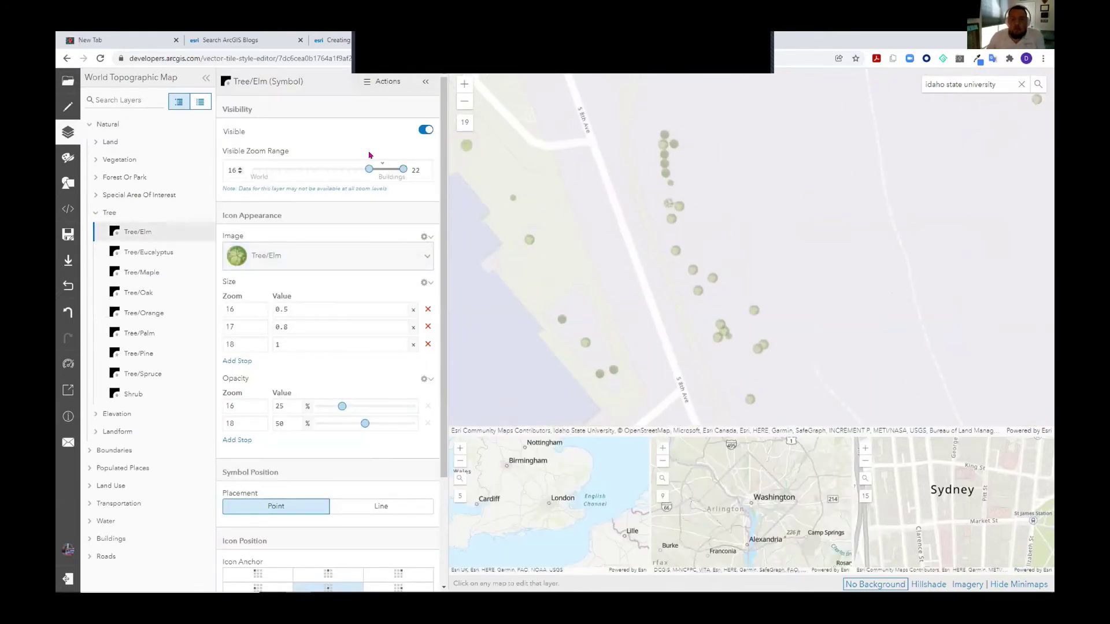
# Hide the Tree/Elm layer and show it again, twice, to compare the elm trees on the map.
pyautogui.click(424, 132)
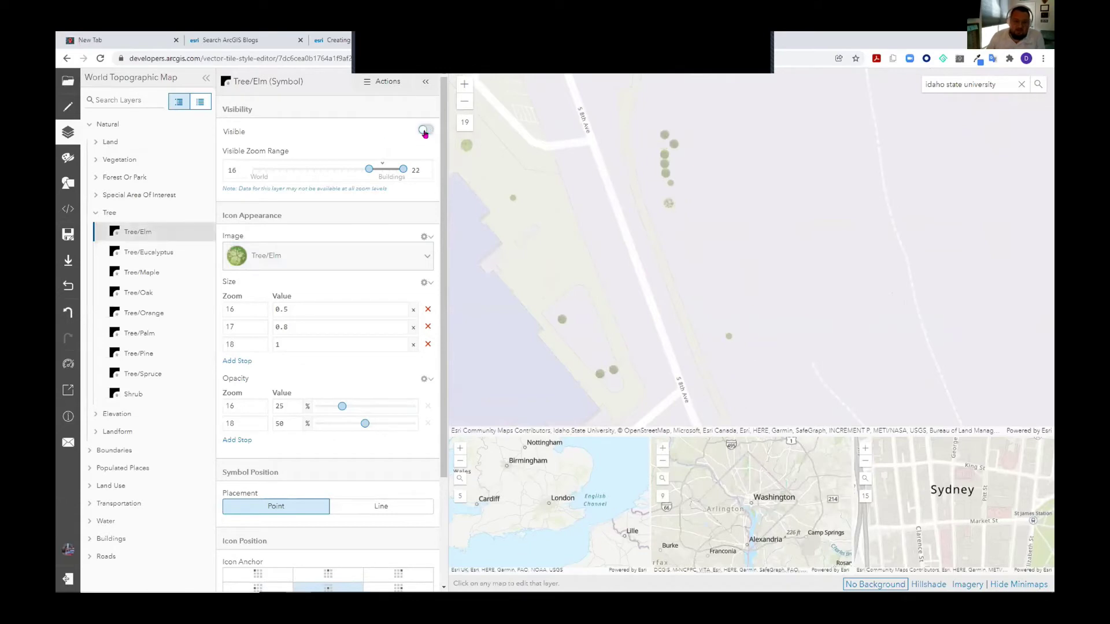
pyautogui.click(424, 132)
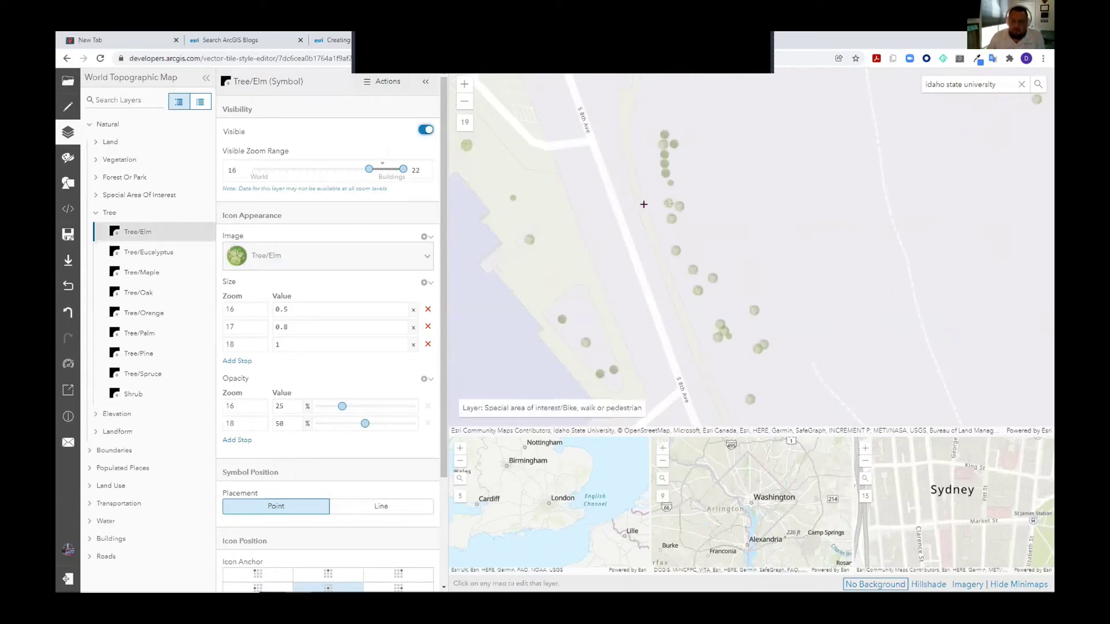
pyautogui.click(428, 129)
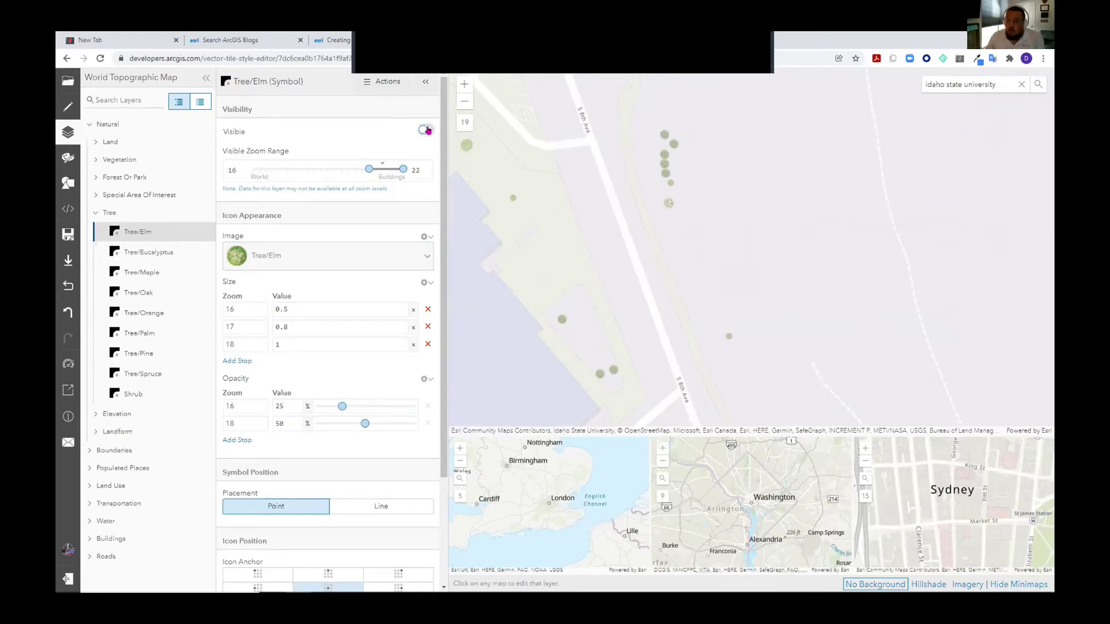
pyautogui.click(428, 130)
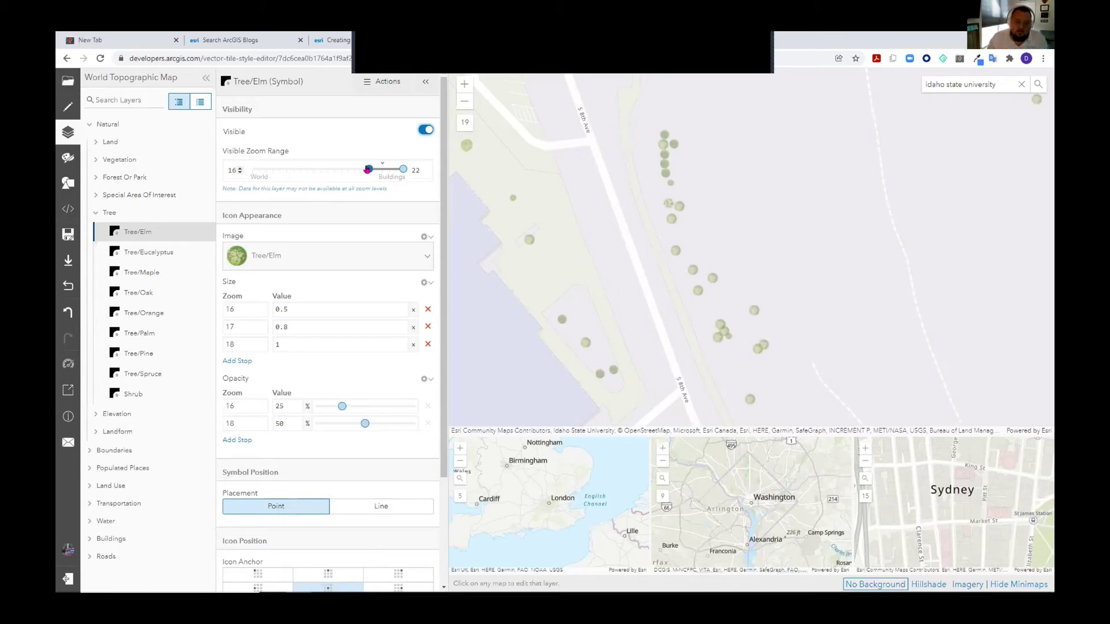
# Set the minimum of Tree/Elm's visible zoom range to 17 and check the elm trees around Davis Field at closer zoom levels.
pyautogui.scroll(-3, 607, 238)
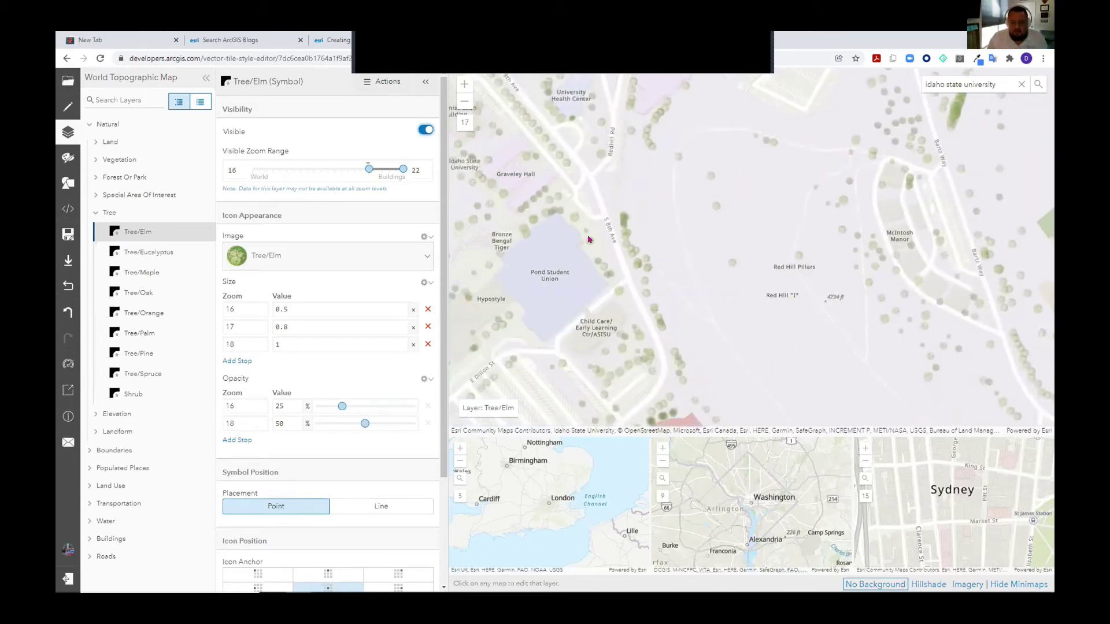
pyautogui.scroll(-1, 586, 235)
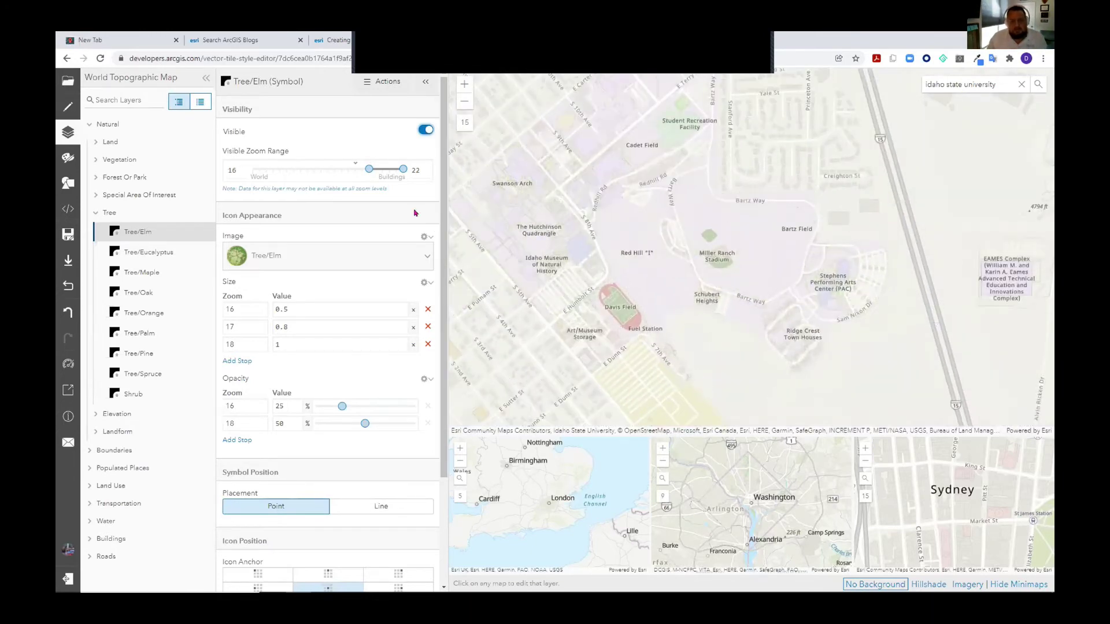
pyautogui.click(369, 171)
pyautogui.click(238, 168)
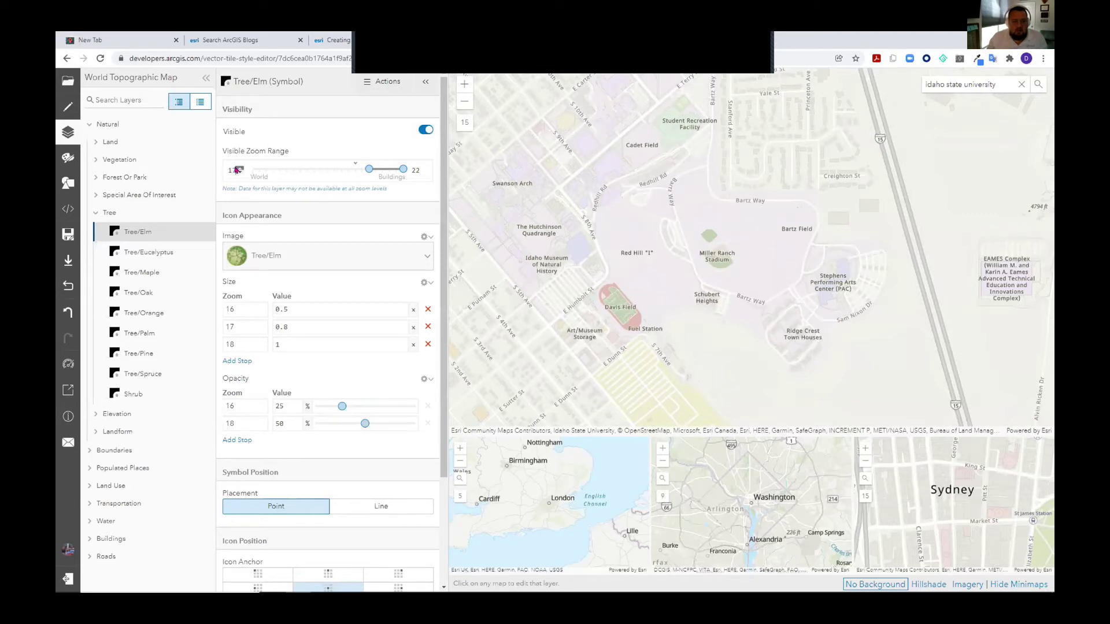
pyautogui.click(239, 171)
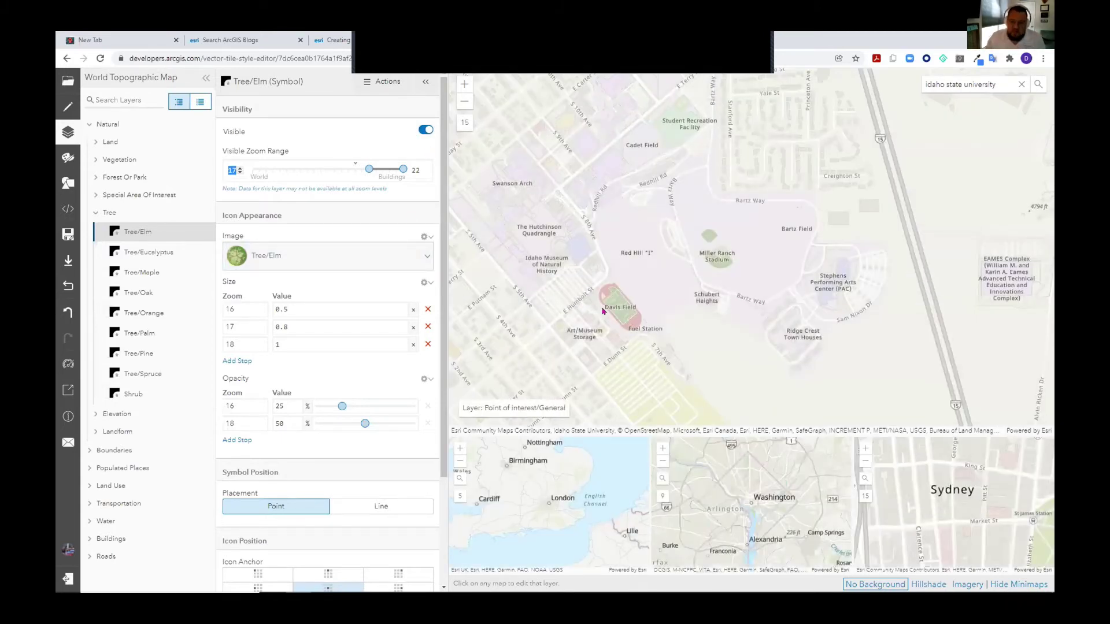
pyautogui.scroll(1, 598, 297)
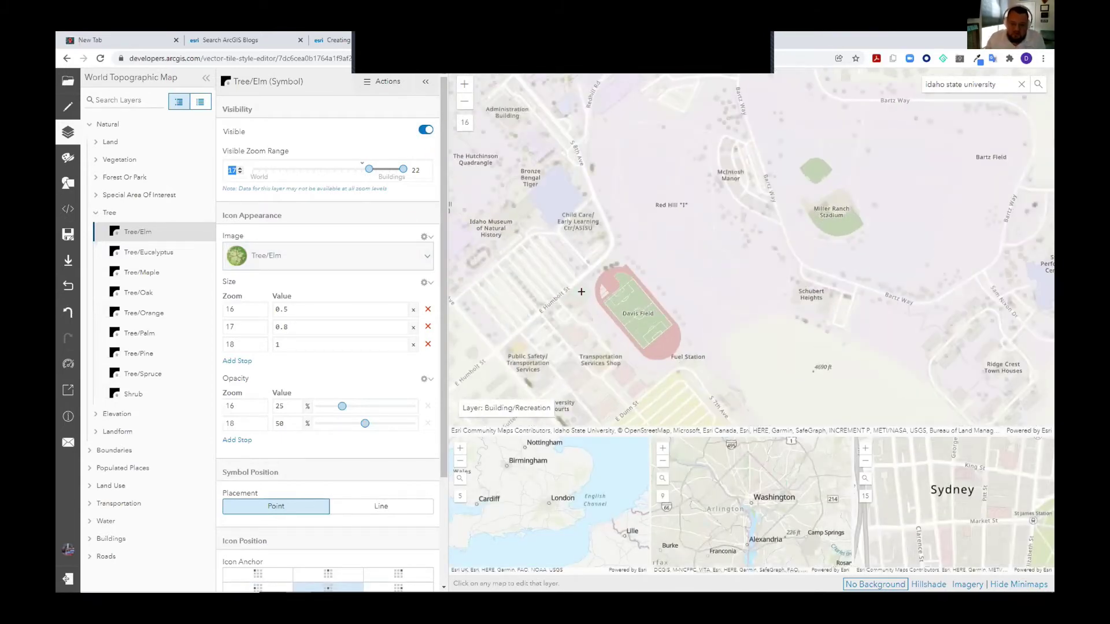
pyautogui.scroll(1, 581, 292)
pyautogui.scroll(1, 594, 203)
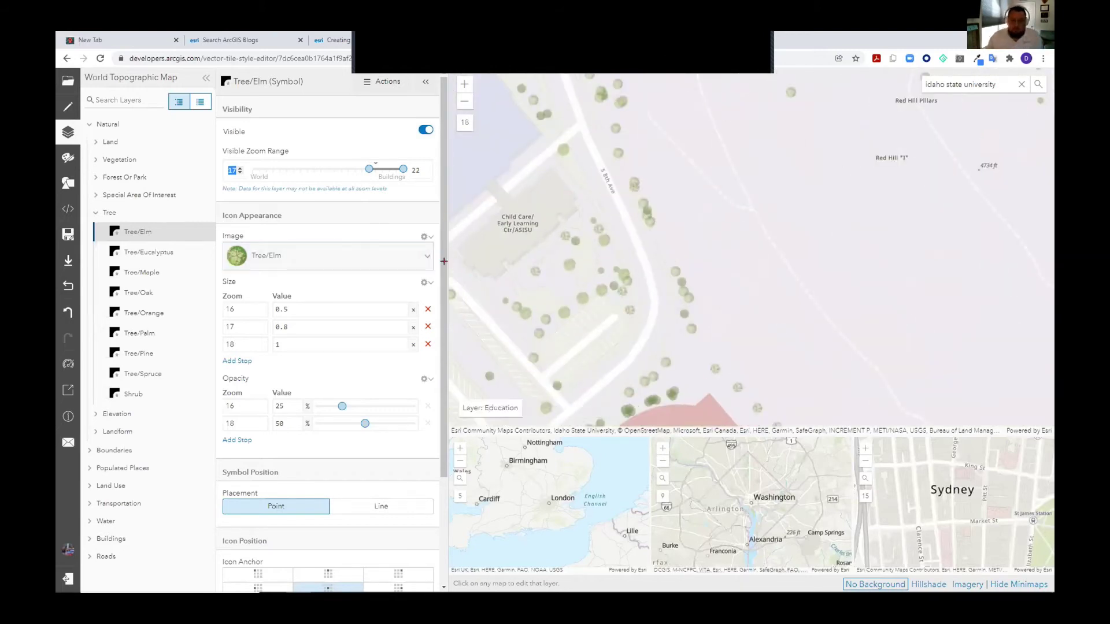
pyautogui.scroll(1, 669, 271)
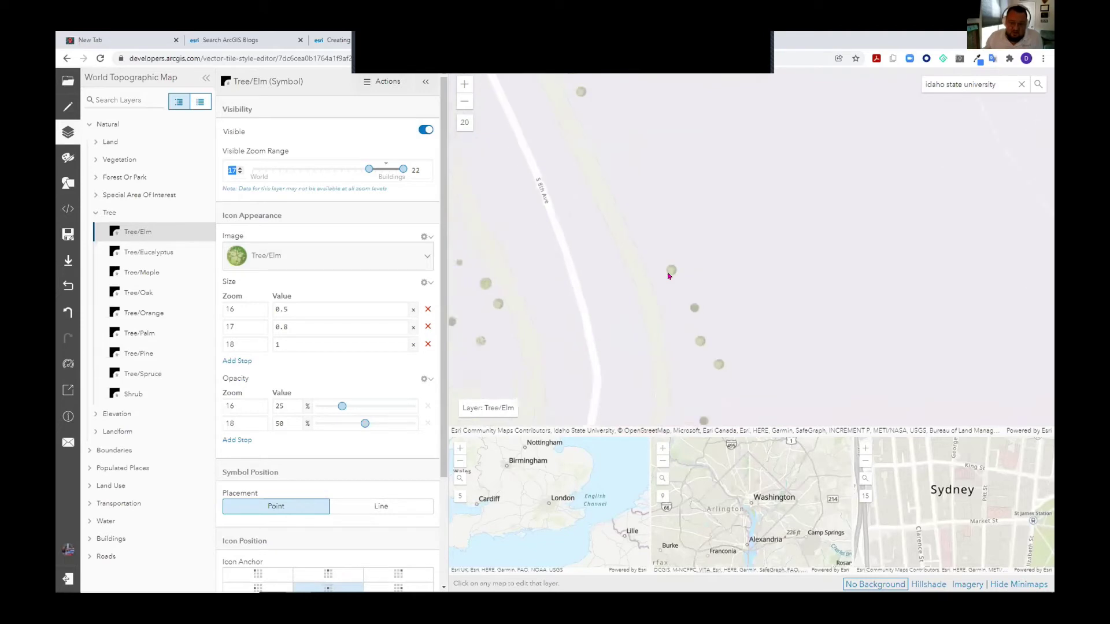
# Browse the icon images available for the Tree/Elm symbol, including the other tree icons, and cancel the selection.
pyautogui.click(427, 255)
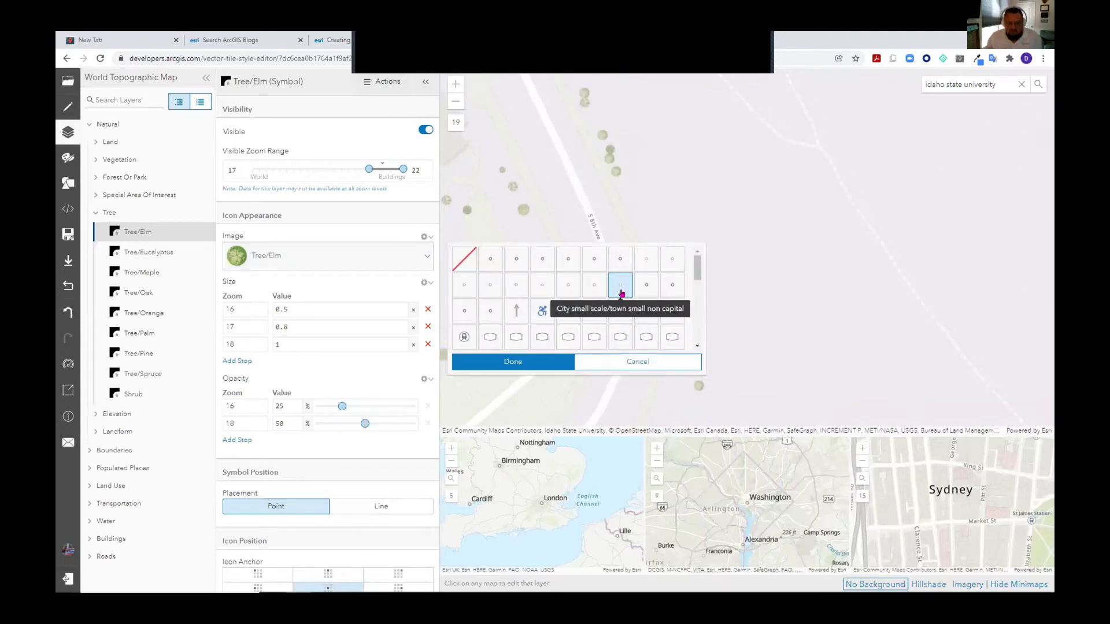
pyautogui.scroll(-5, 621, 292)
pyautogui.scroll(-1, 635, 297)
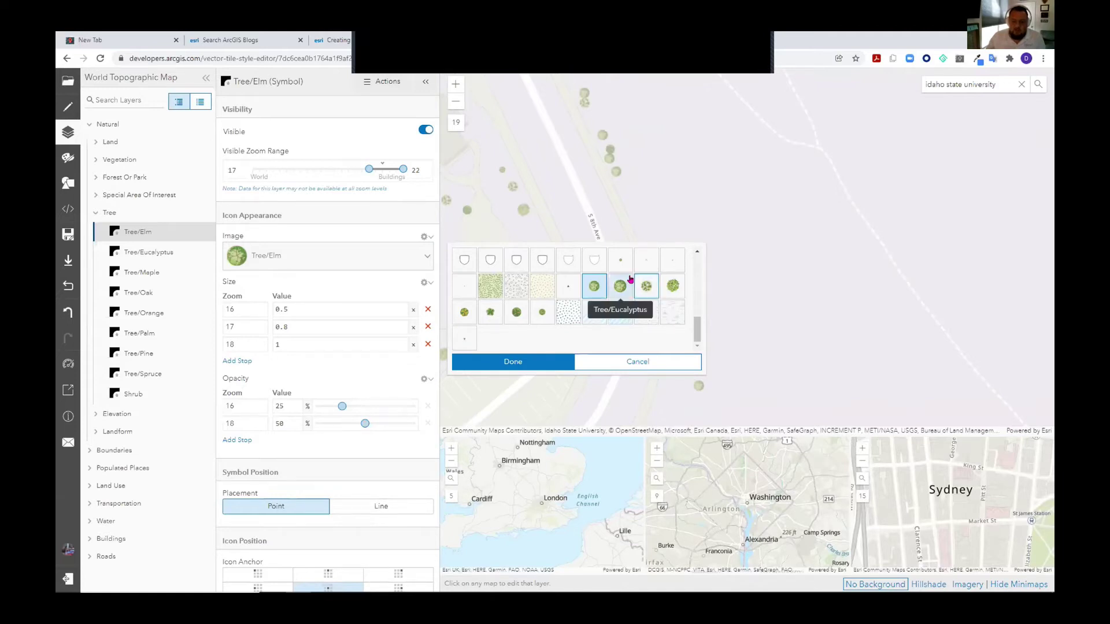
pyautogui.scroll(2, 560, 268)
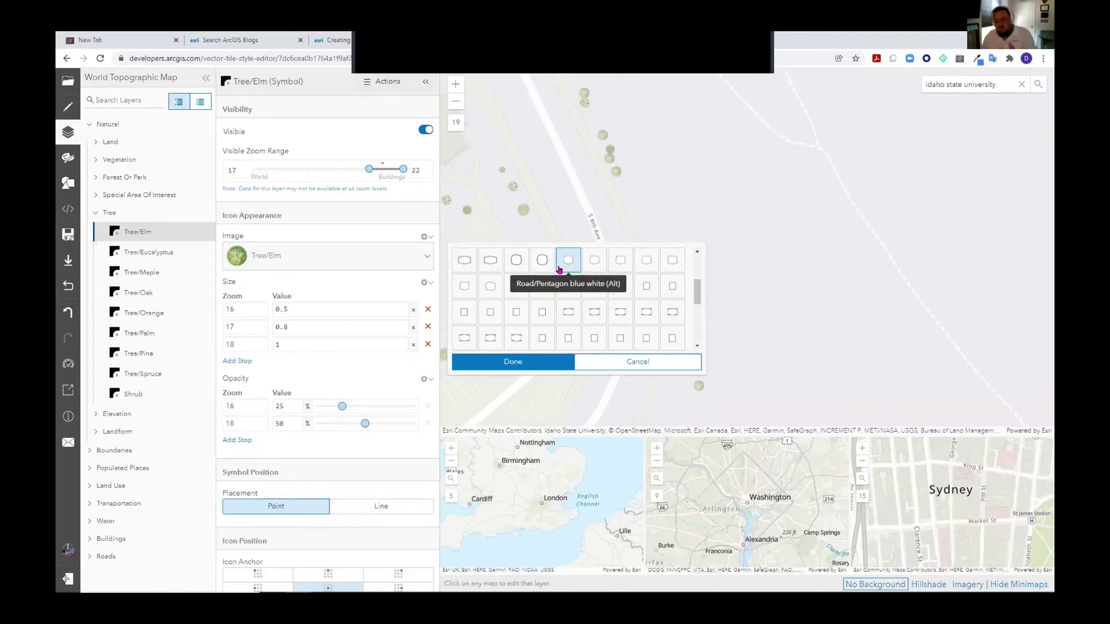
pyautogui.scroll(-3, 621, 289)
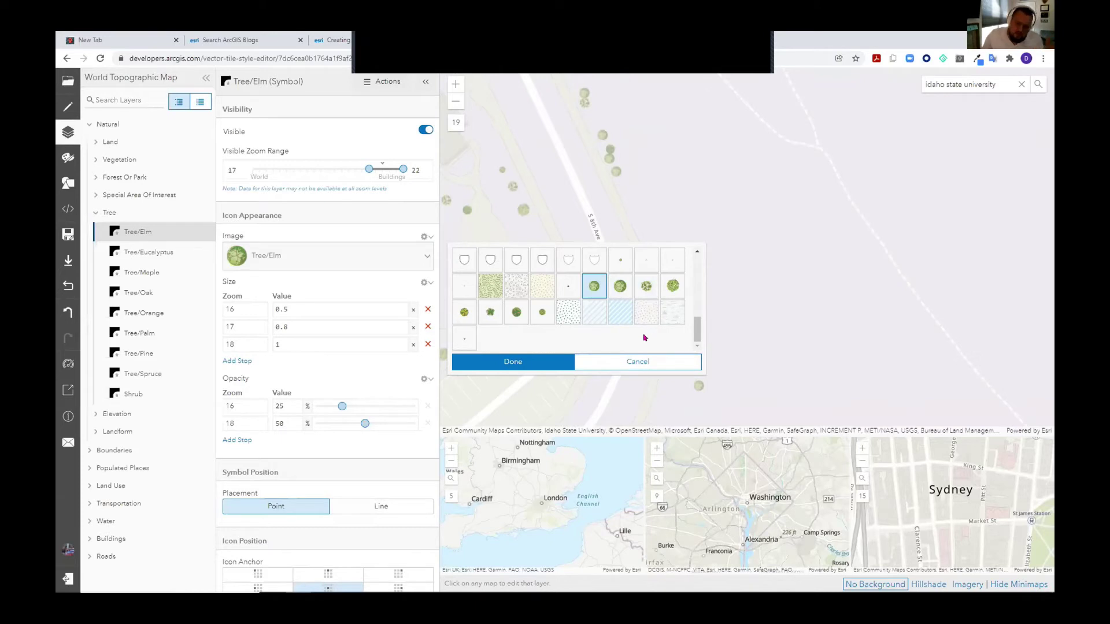
pyautogui.click(645, 361)
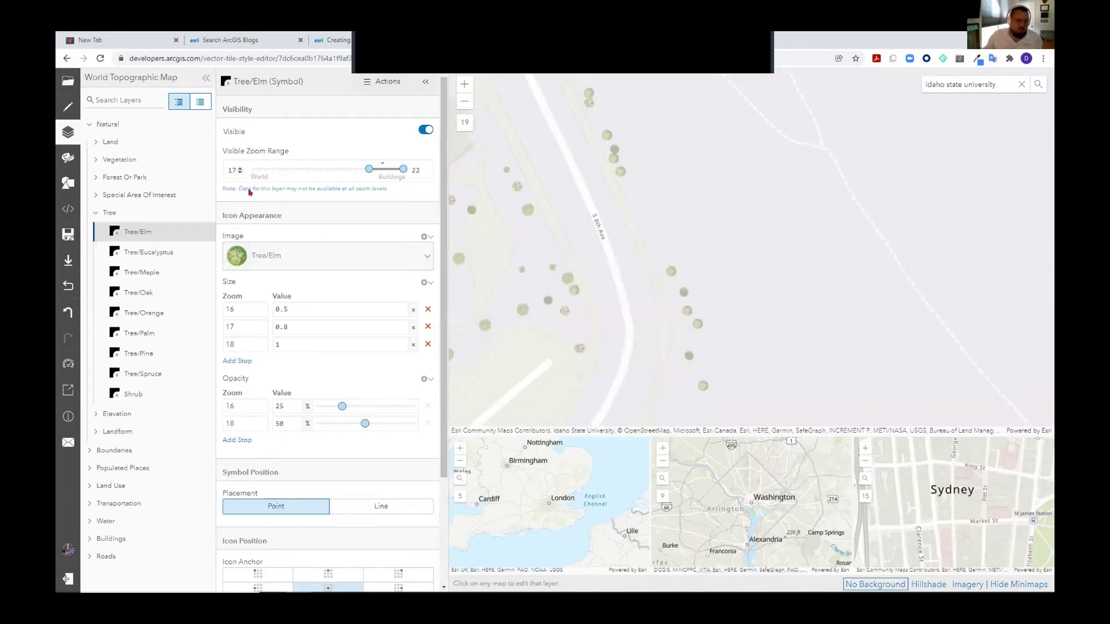
# View the style's icons and patterns, and save the style privately, replacing "Copy of" in its title with the owner's first name in possessive form.
pyautogui.click(77, 185)
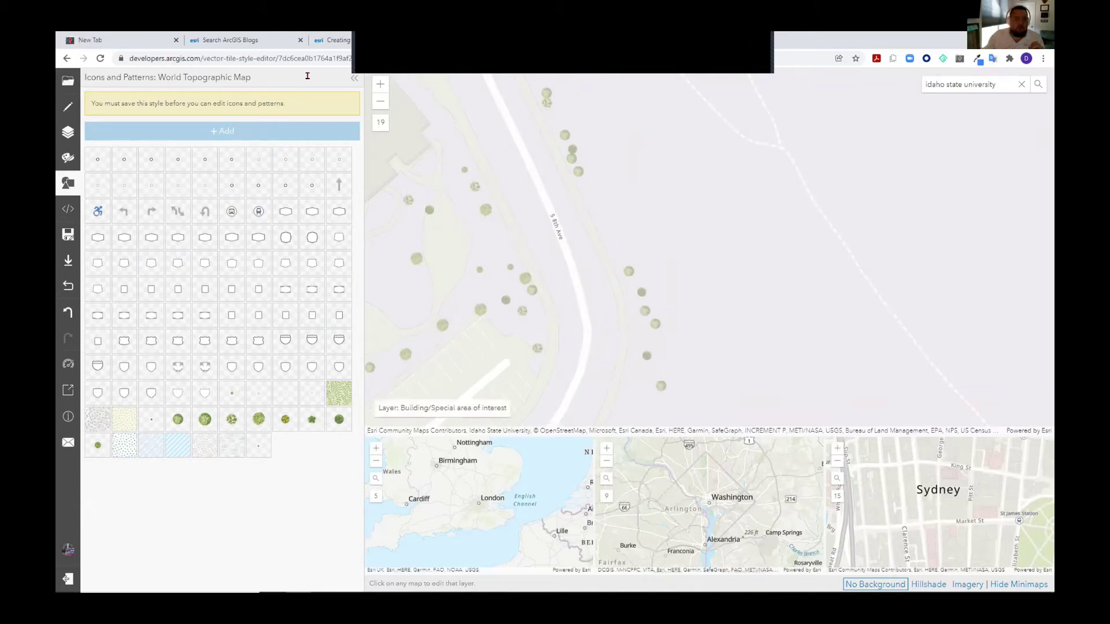
pyautogui.click(64, 238)
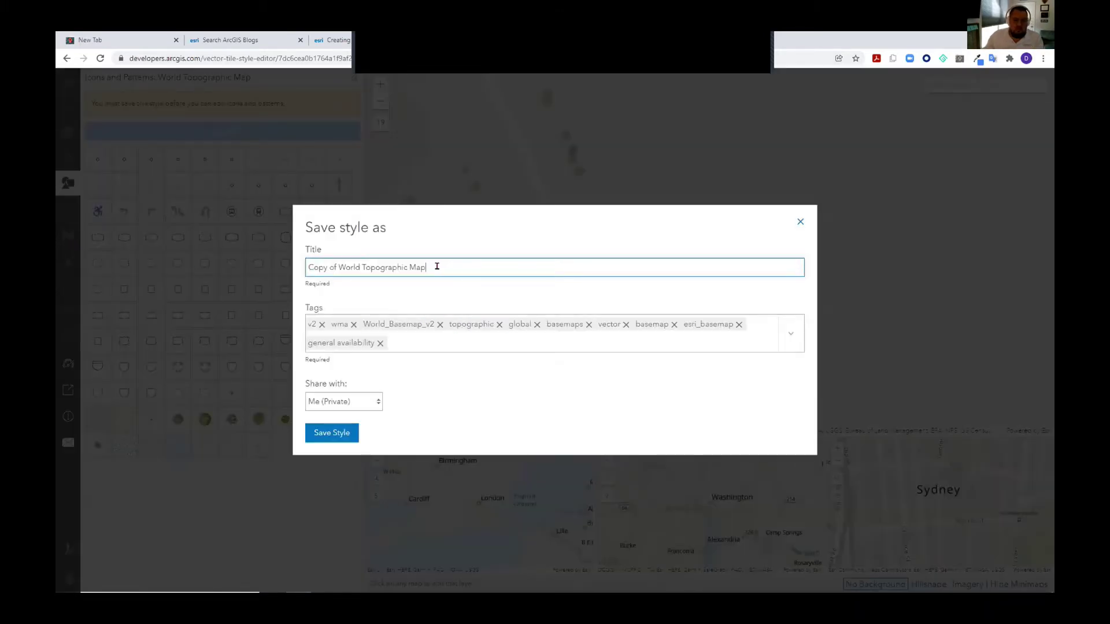
pyautogui.moveTo(338, 264); pyautogui.dragTo(307, 264)
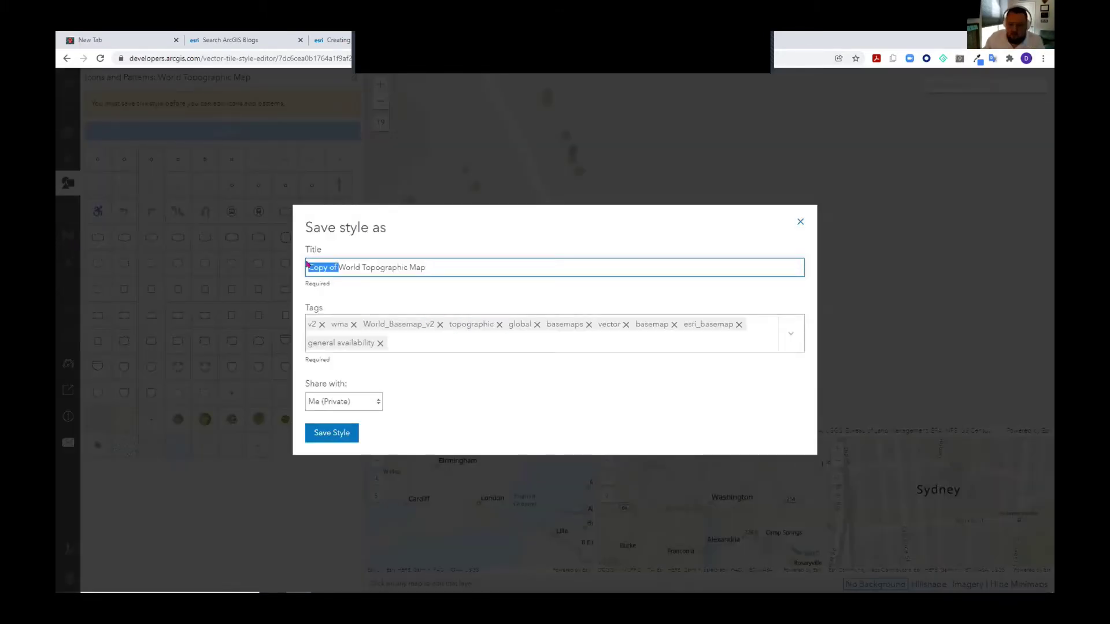
pyautogui.write("Thomas's")
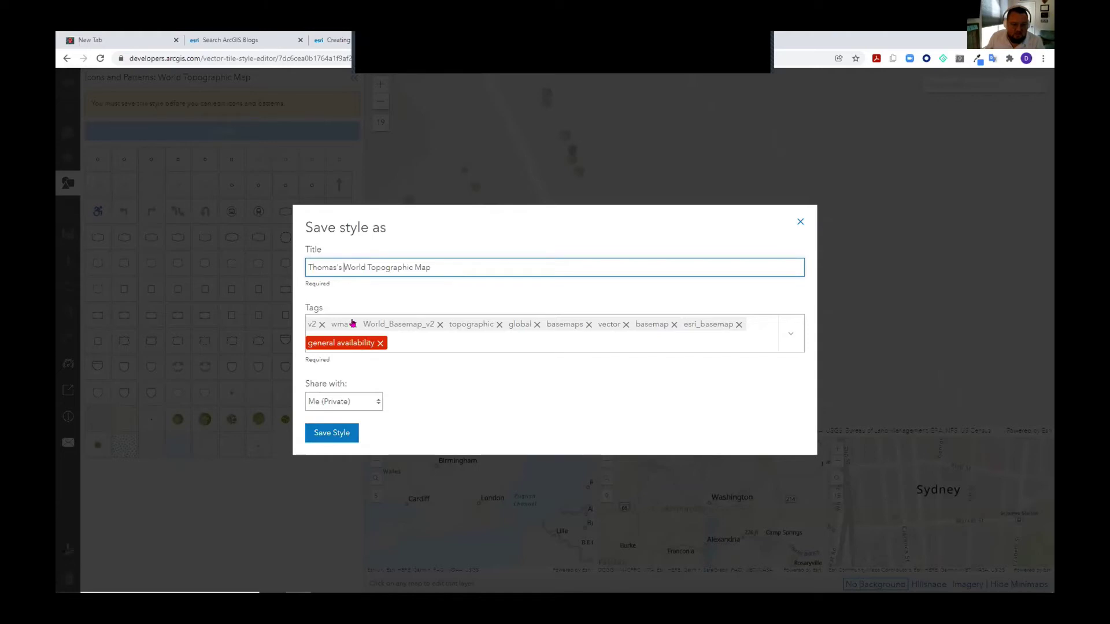
pyautogui.click(346, 434)
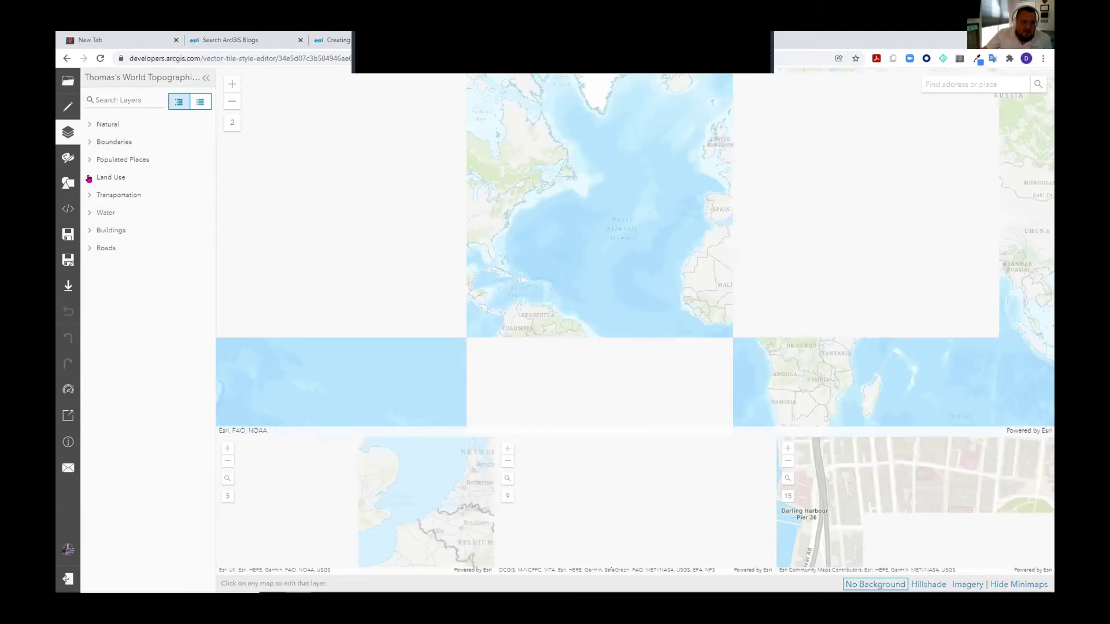
# Locate "idaho state university" on the saved style's map and show the campus around the Pond Student Union.
pyautogui.scroll(1, 461, 214)
pyautogui.click(982, 85)
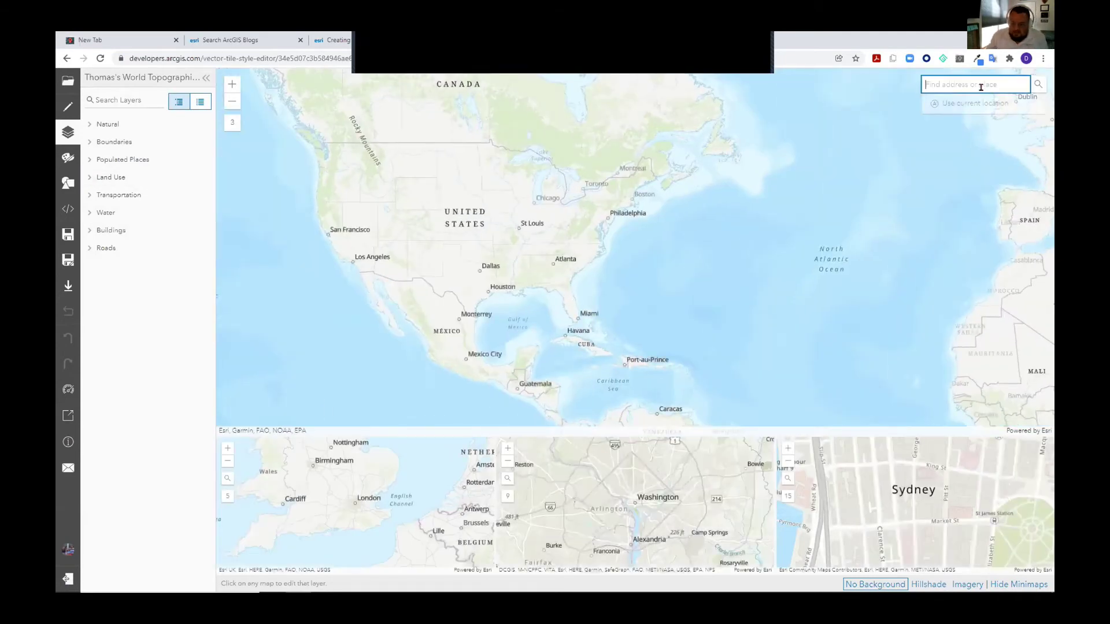
pyautogui.write('idaho state university')
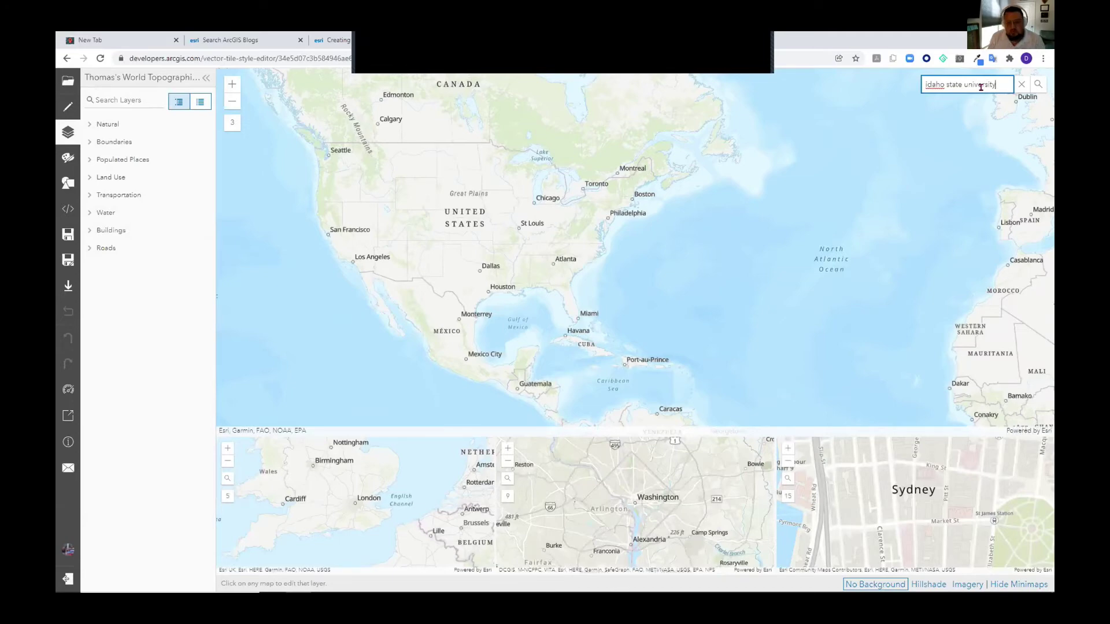
pyautogui.press('Return')
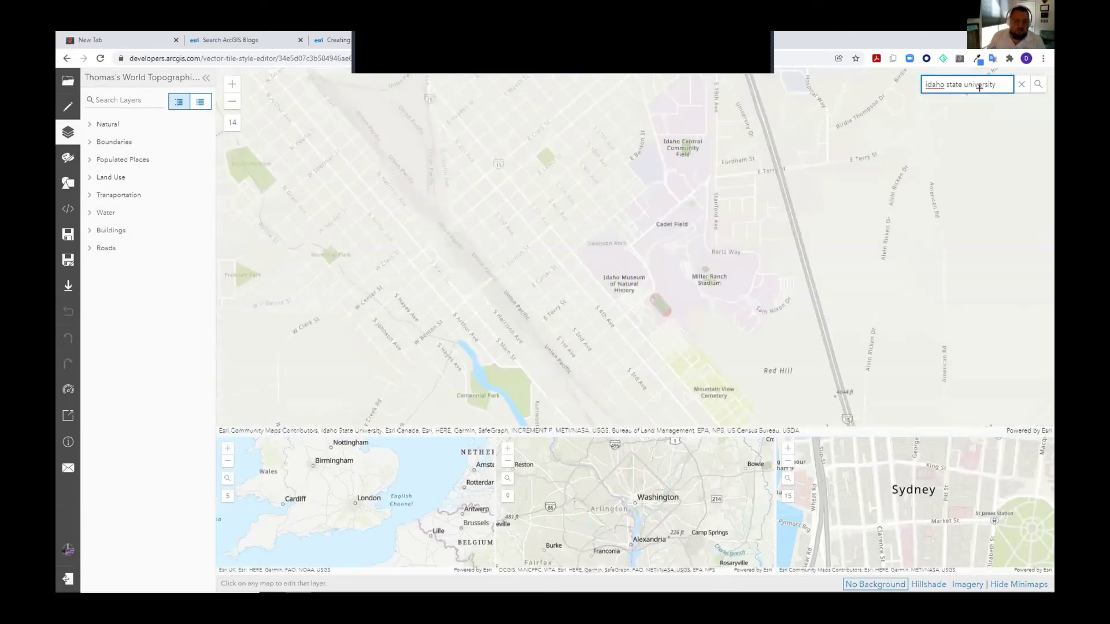
pyautogui.scroll(2, 583, 317)
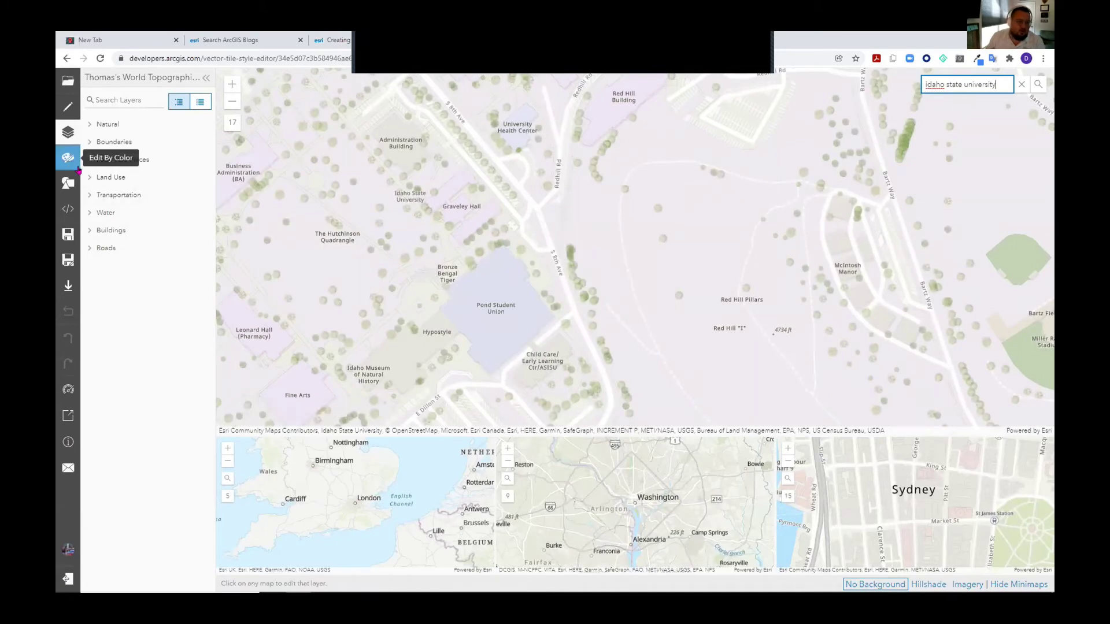
# Open the saved style's Tree/Elm layer from the Natural group and check its visible zoom range and icon image settings.
pyautogui.click(89, 125)
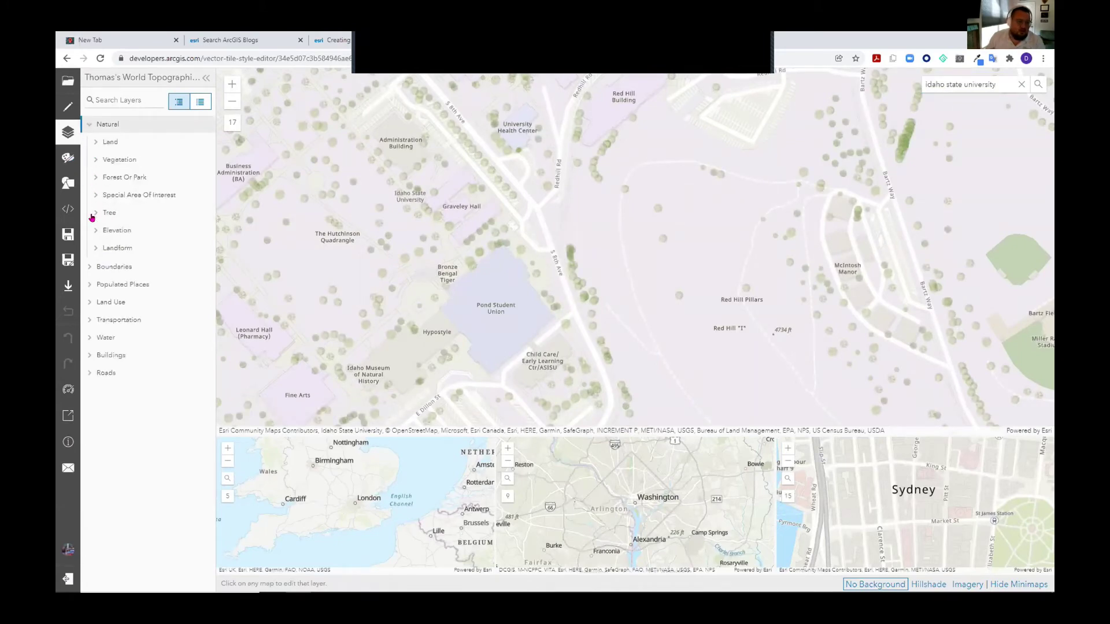
pyautogui.click(91, 217)
pyautogui.click(168, 236)
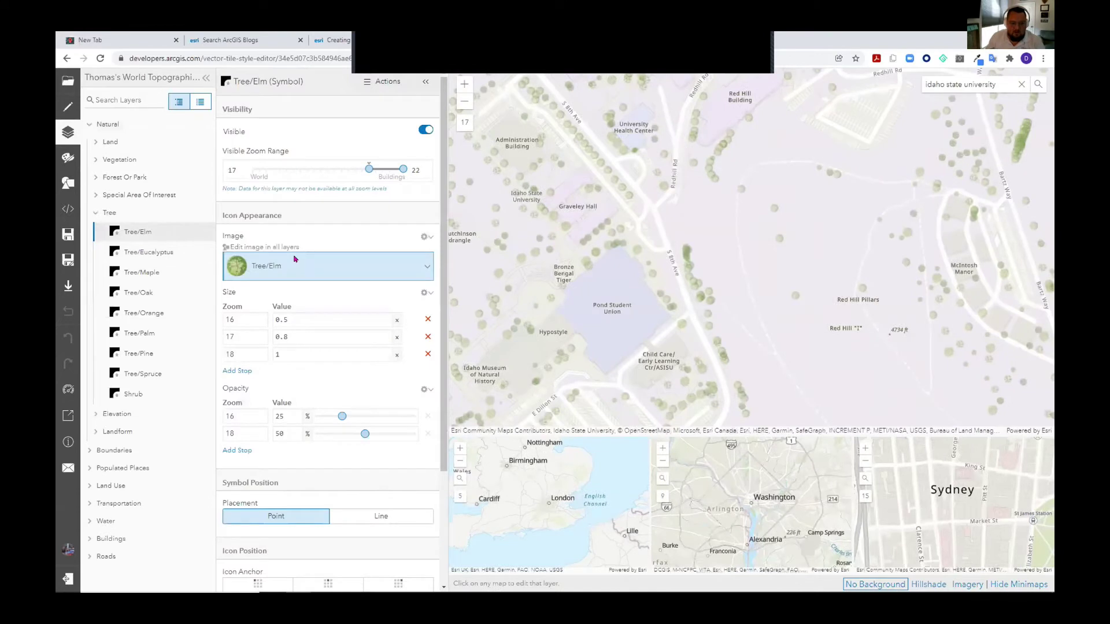
pyautogui.doubleClick(240, 172)
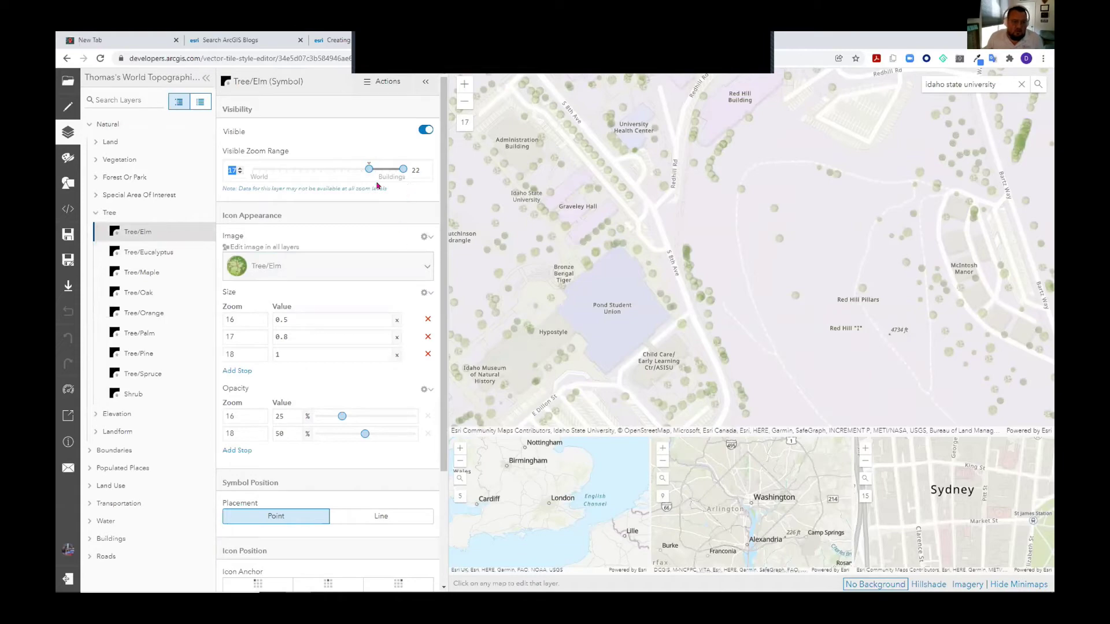
pyautogui.click(427, 279)
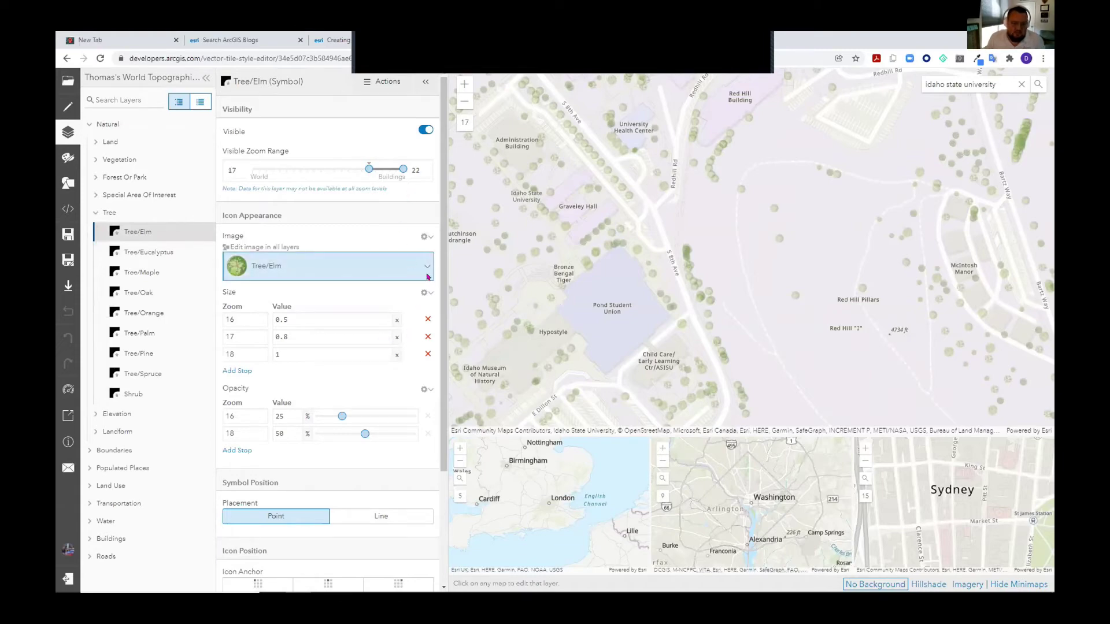
# Check the form for adding a custom PNG icon to the style's icons and patterns, close it, and return to the Tree/Elm layer.
pyautogui.click(67, 183)
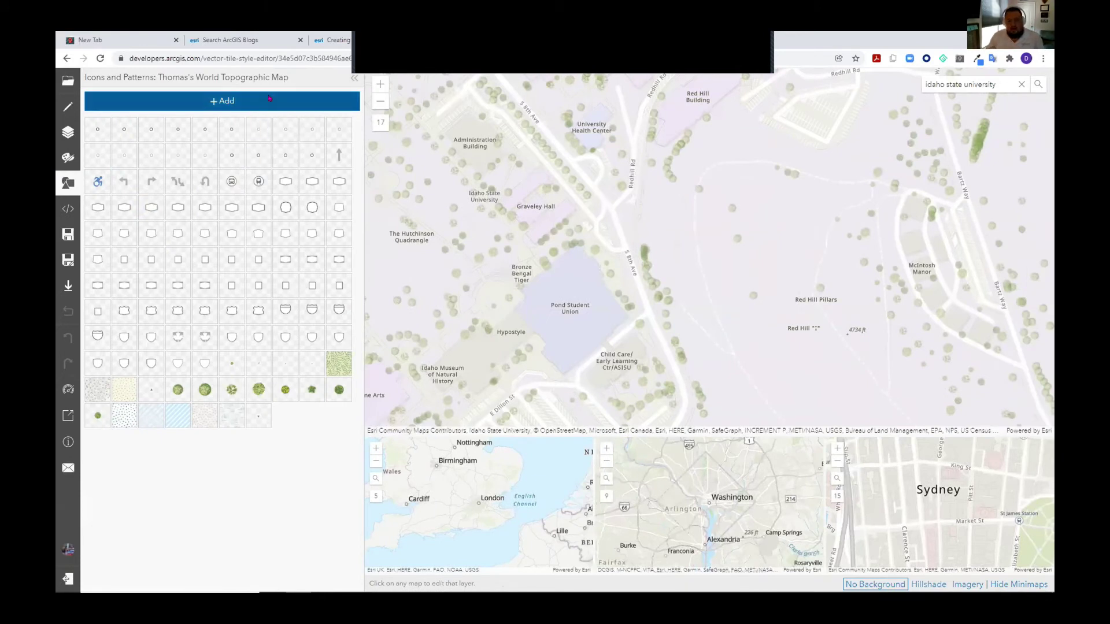
pyautogui.click(269, 100)
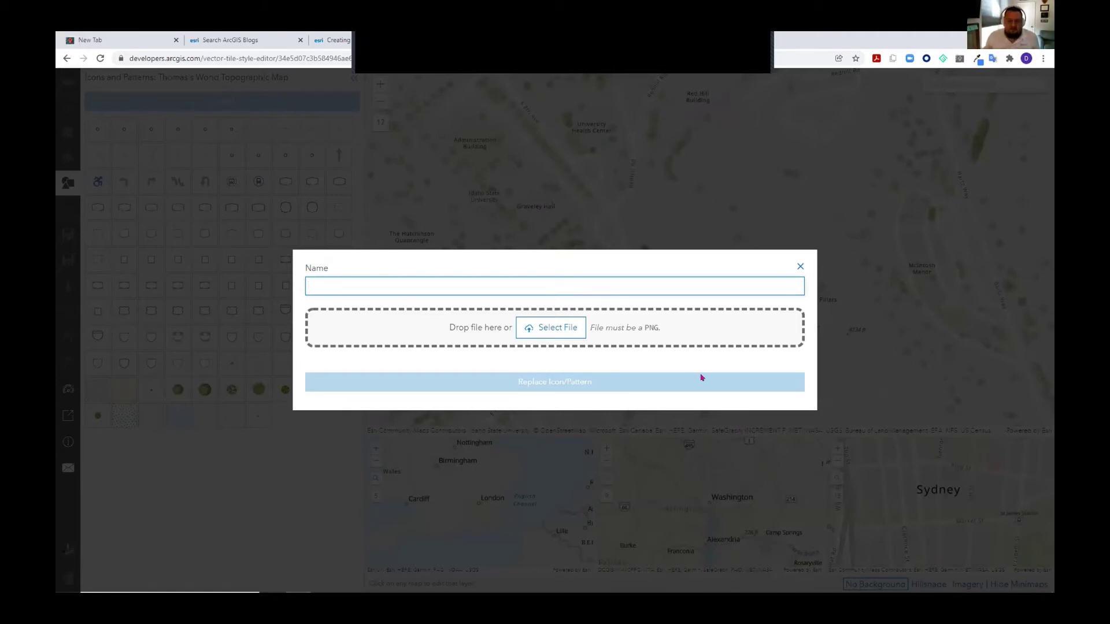
pyautogui.click(801, 266)
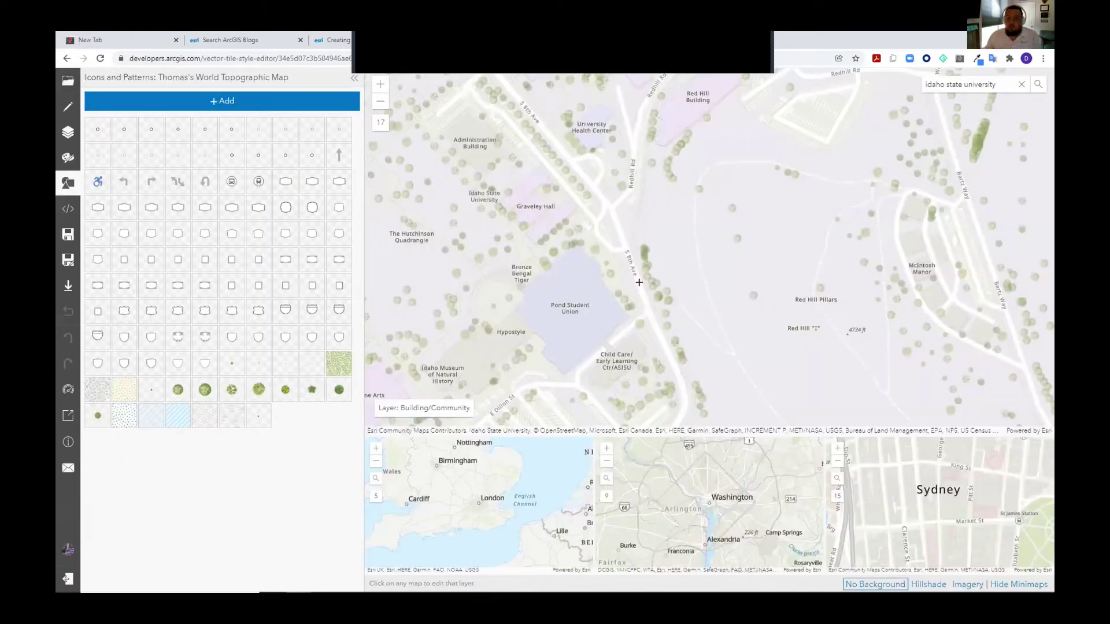
pyautogui.scroll(2, 642, 293)
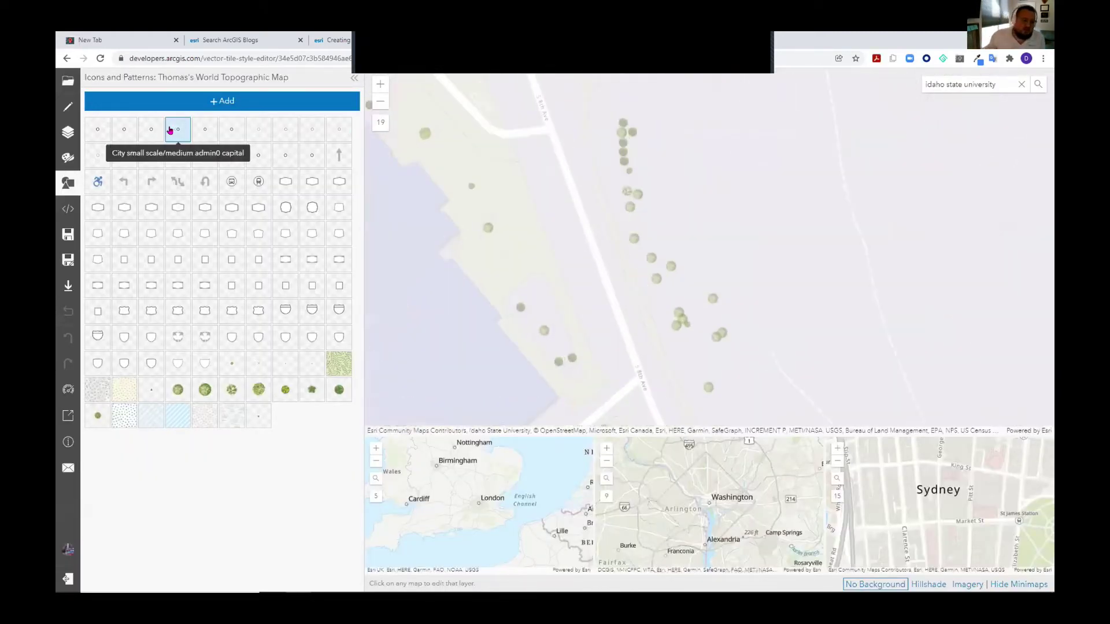
pyautogui.click(103, 136)
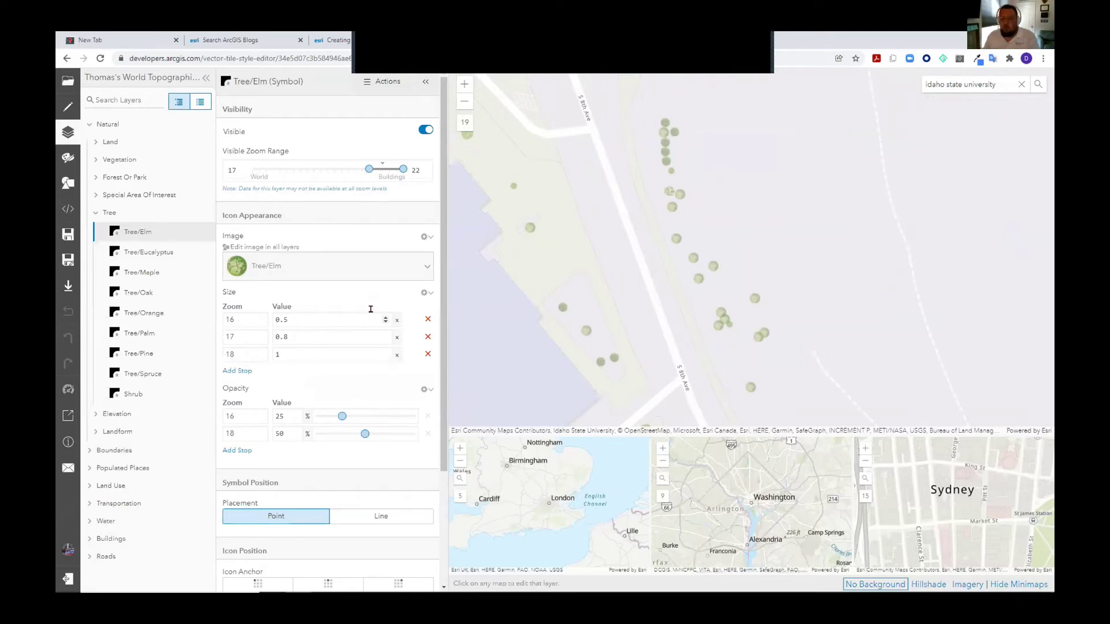
# Check the single-value and by-zoom-level options for the Tree/Elm icon's image and size, and close them.
pyautogui.click(429, 237)
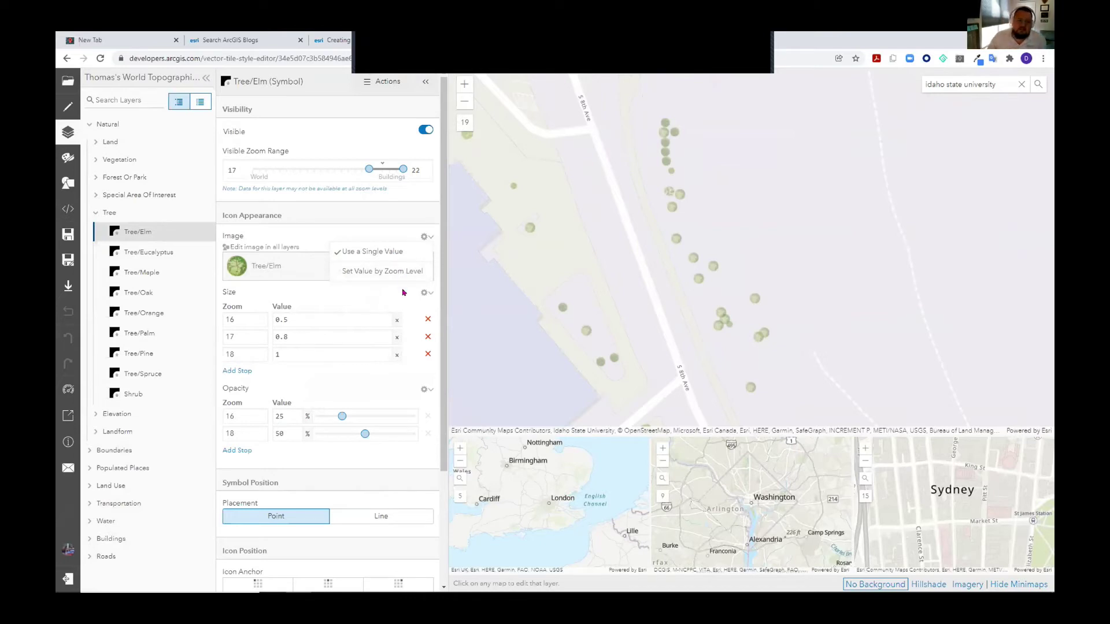
pyautogui.click(429, 295)
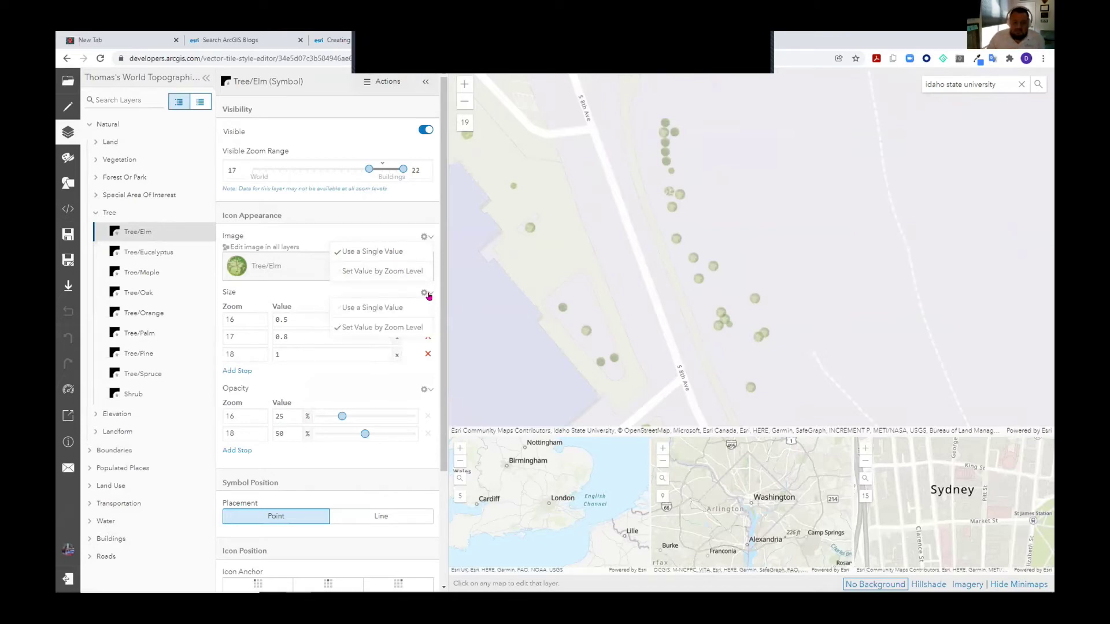
pyautogui.click(426, 238)
pyautogui.click(427, 294)
# Try the top left and bottom right icon anchors on the Tree/Elm symbol at zoom level 22, and return the anchor to center.
pyautogui.scroll(-2, 334, 372)
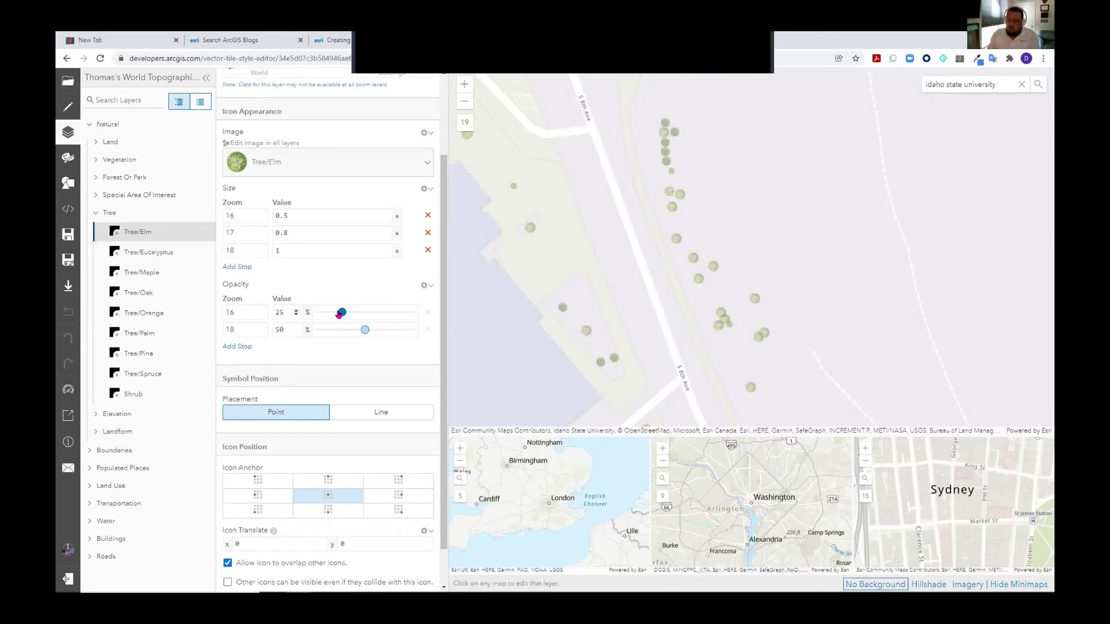
pyautogui.scroll(-1, 332, 255)
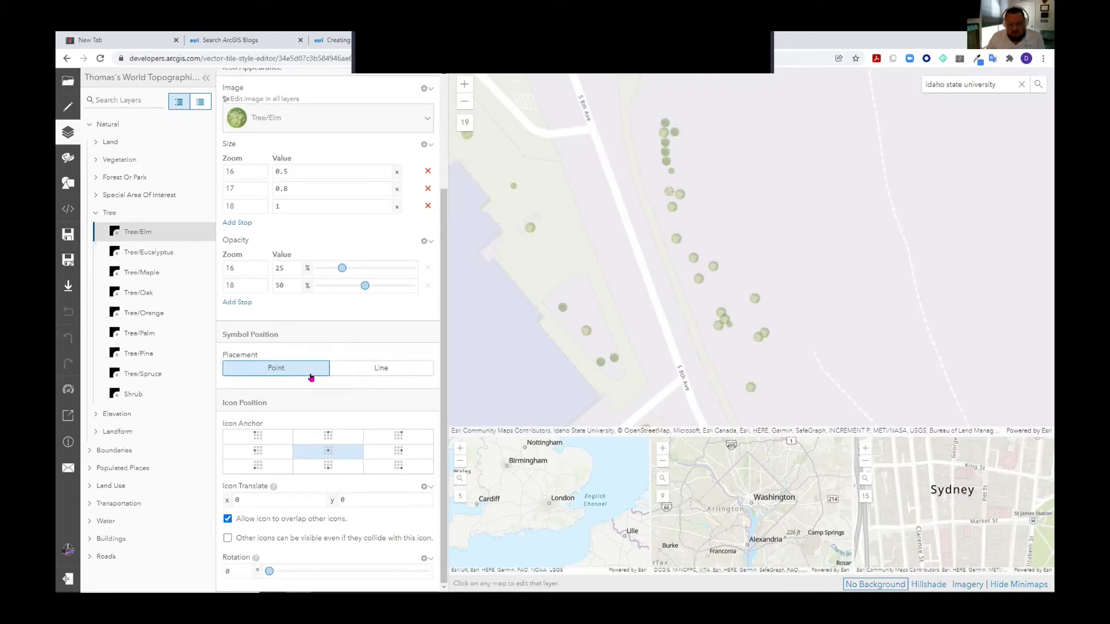
pyautogui.scroll(2, 668, 234)
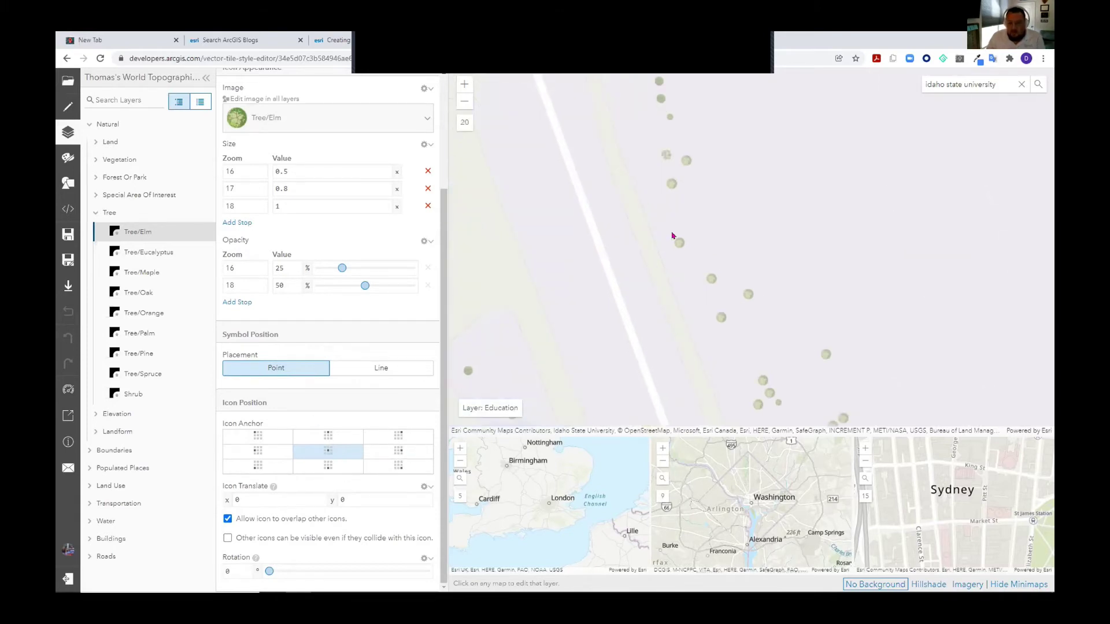
pyautogui.scroll(1, 666, 222)
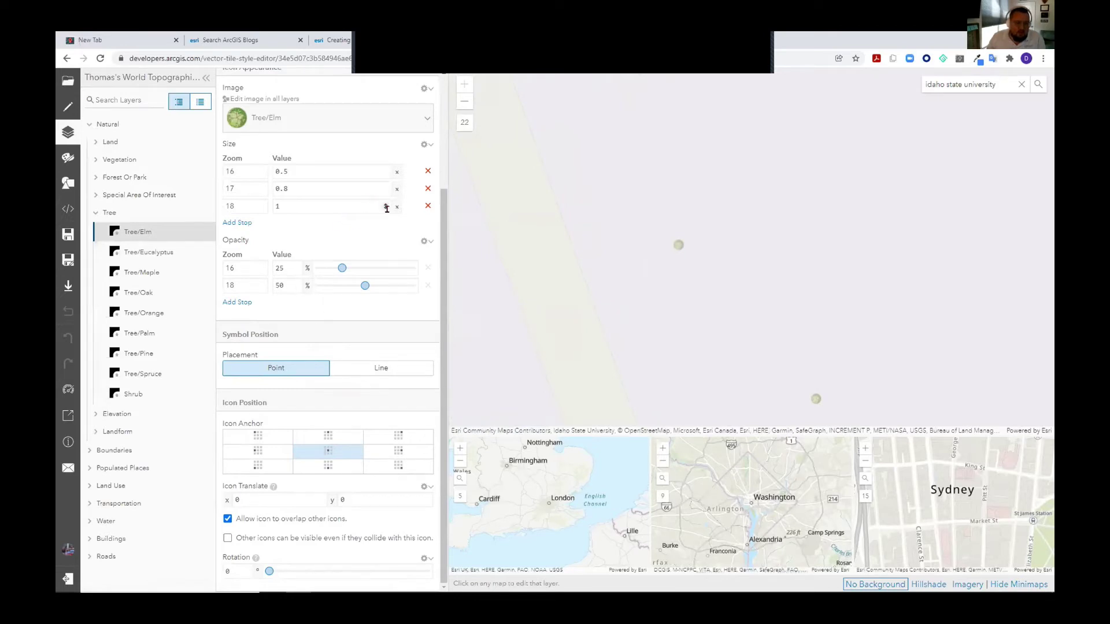
pyautogui.click(258, 436)
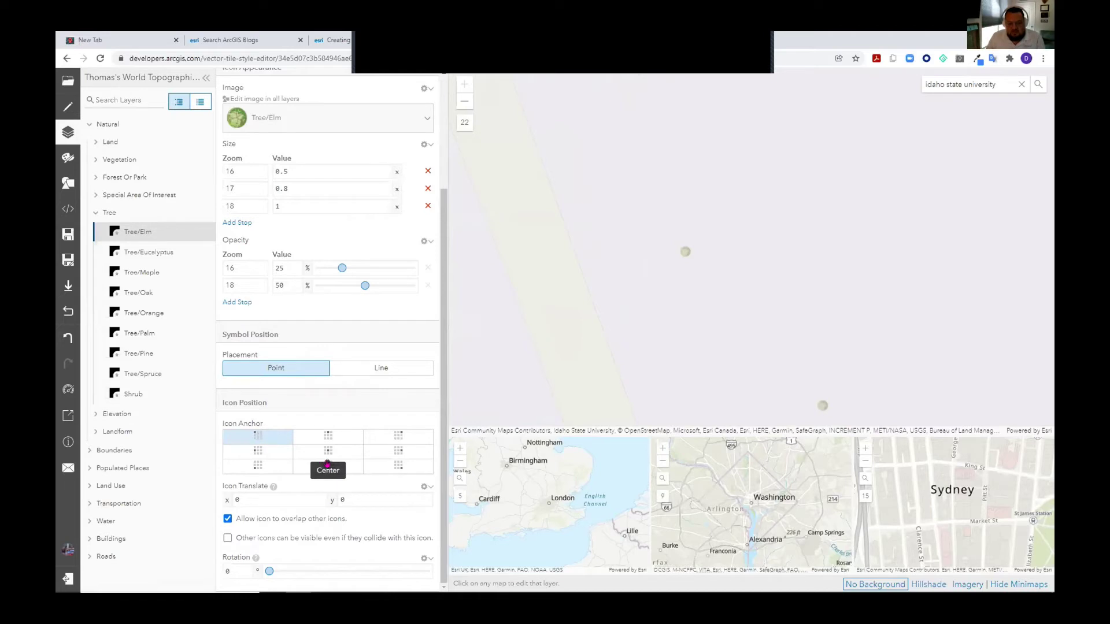
pyautogui.click(407, 467)
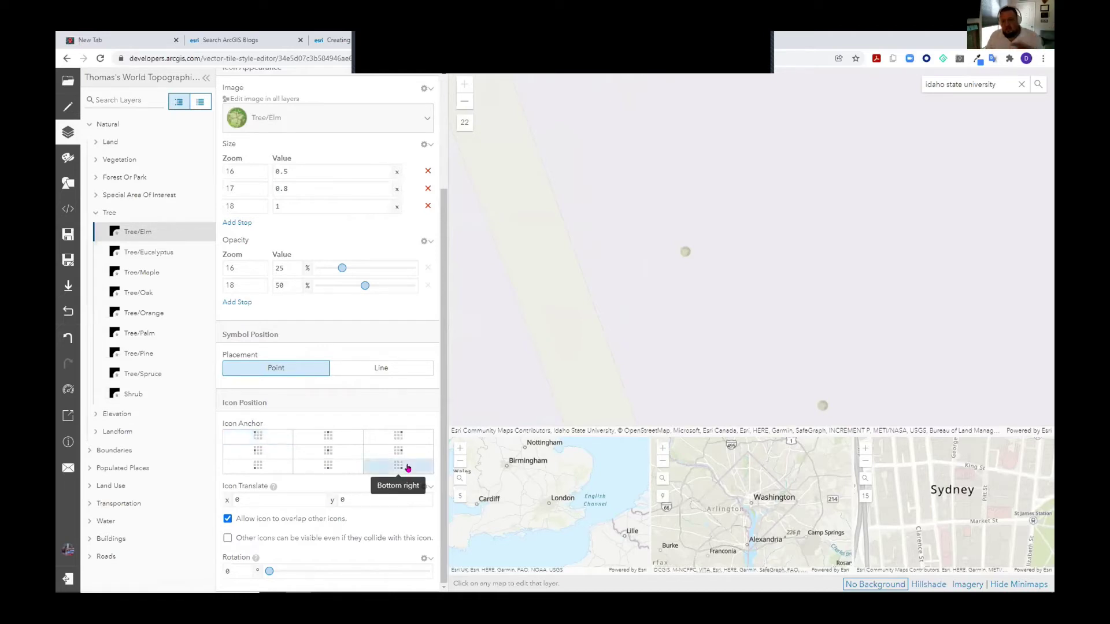
pyautogui.click(334, 449)
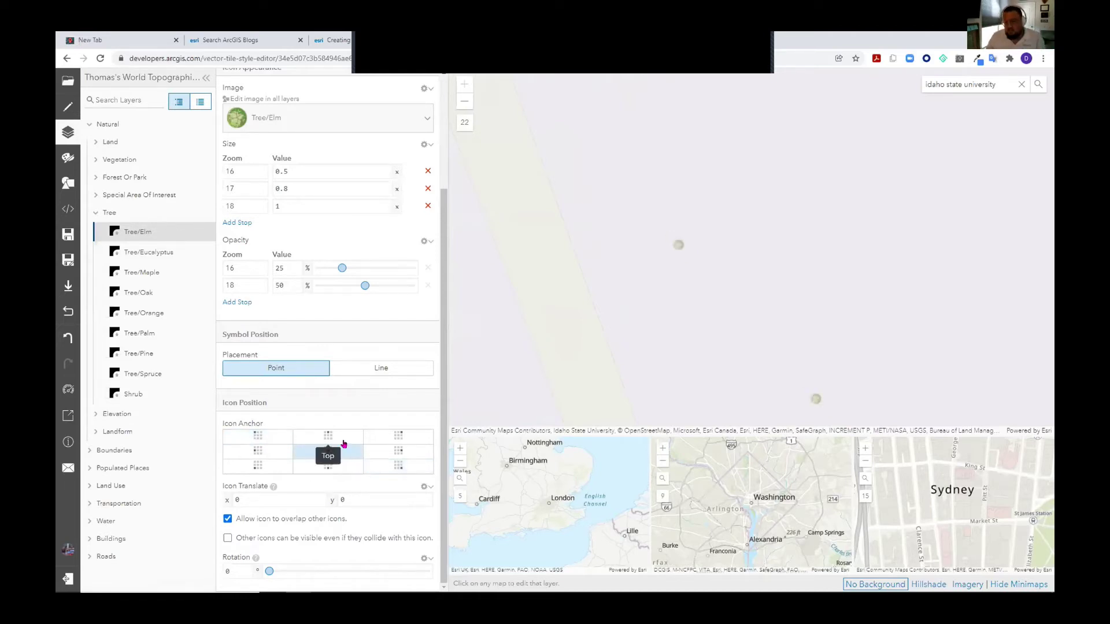
# Inspect the Tree/Elm symbol's icon translate offset and image choices, and cancel the image selection.
pyautogui.click(306, 496)
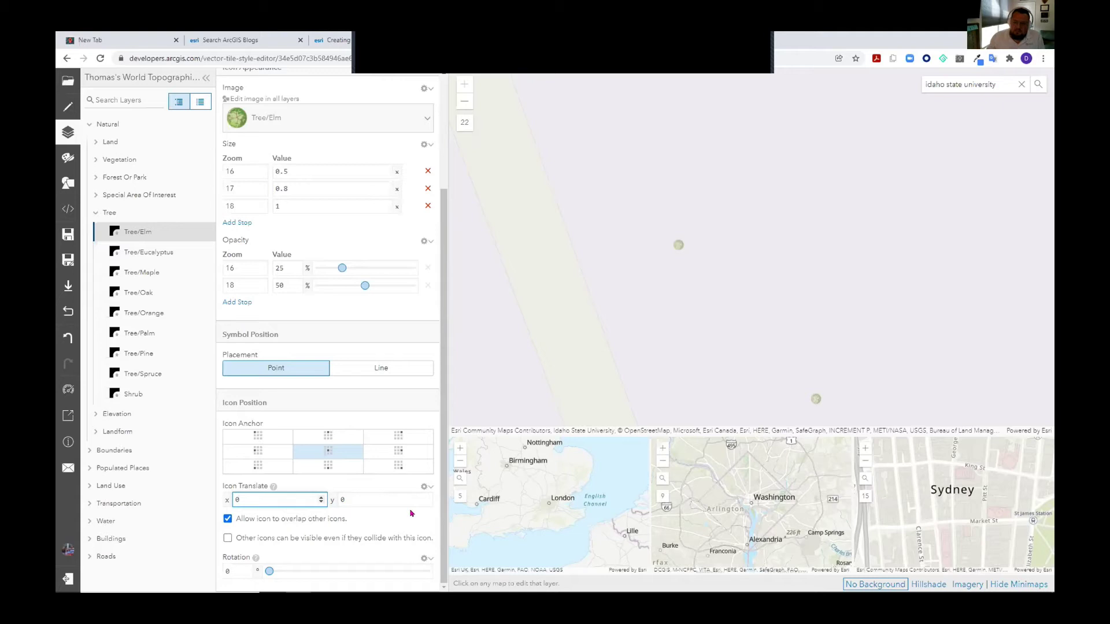
pyautogui.moveTo(444, 303); pyautogui.dragTo(448, 148)
pyautogui.click(426, 267)
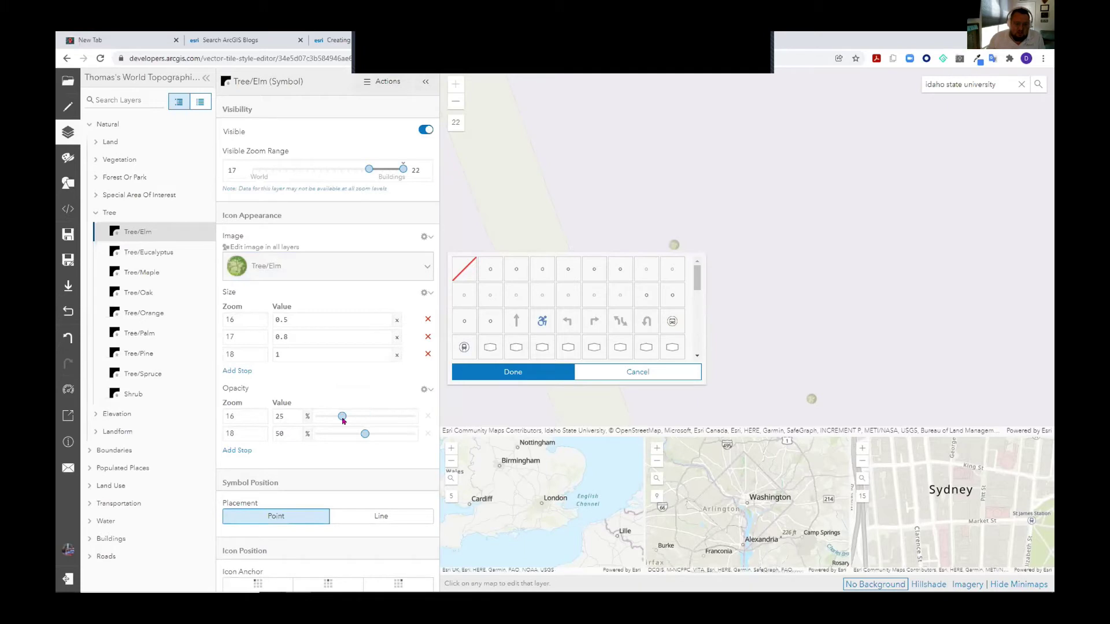
pyautogui.click(382, 389)
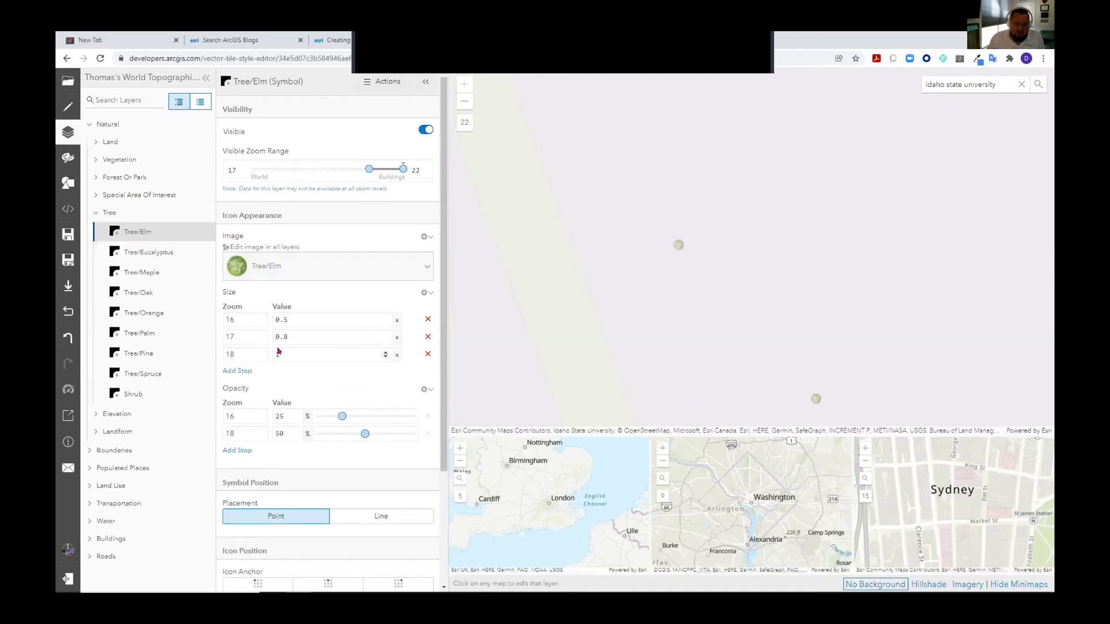
# Set the Tree/Elm icon size at zoom 18 to 10, compare the campus trees at zoom levels 17 to 22, and close the layer settings.
pyautogui.click(385, 353)
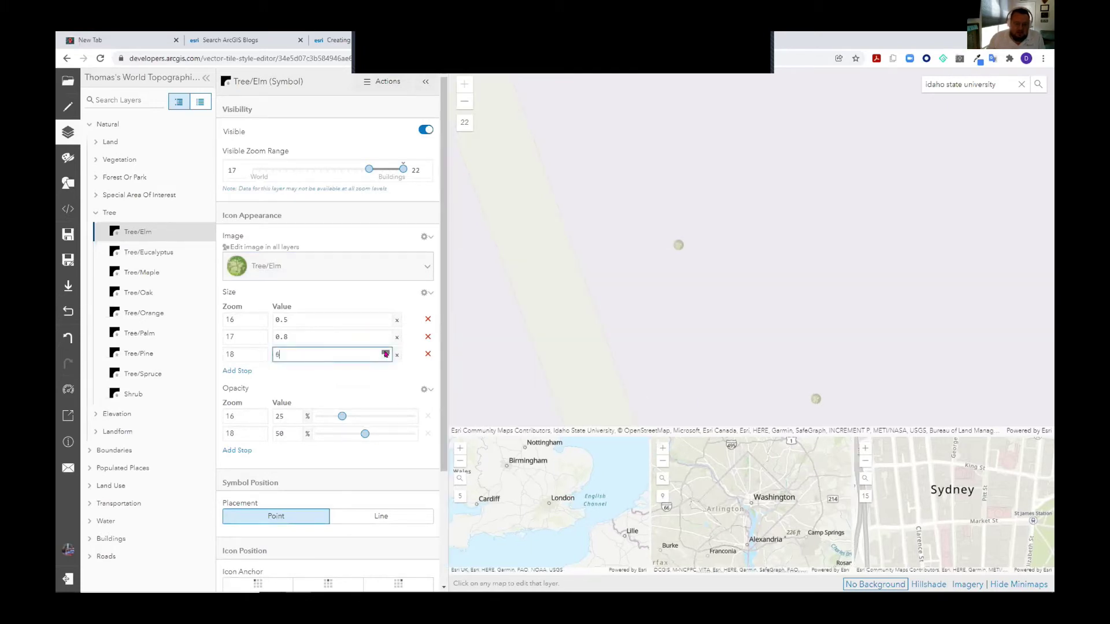
pyautogui.click(385, 352)
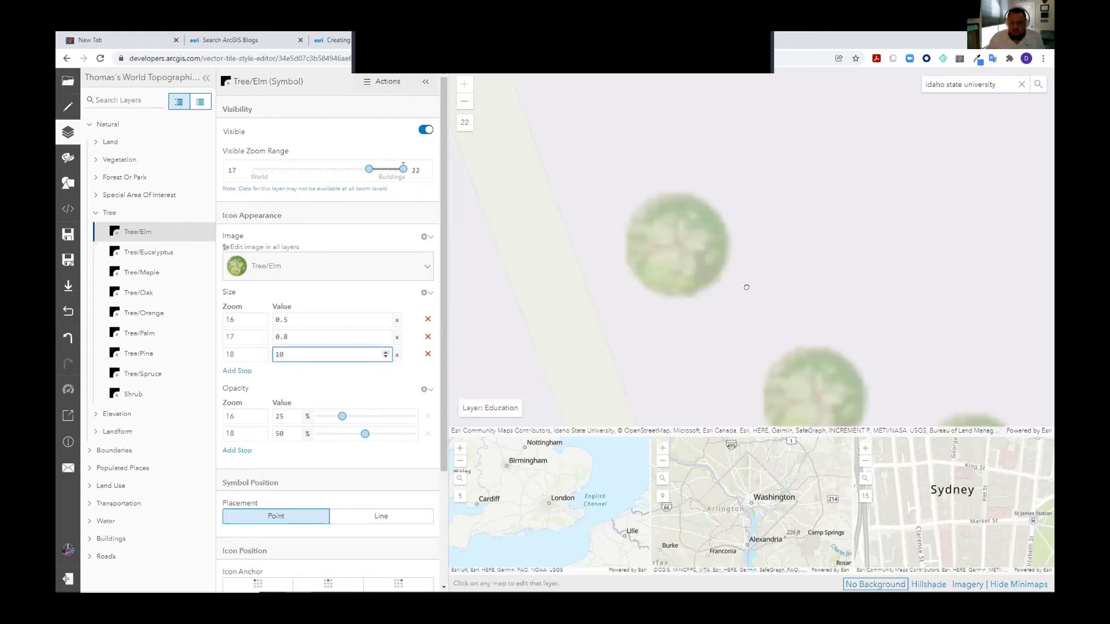
pyautogui.scroll(-2, 746, 288)
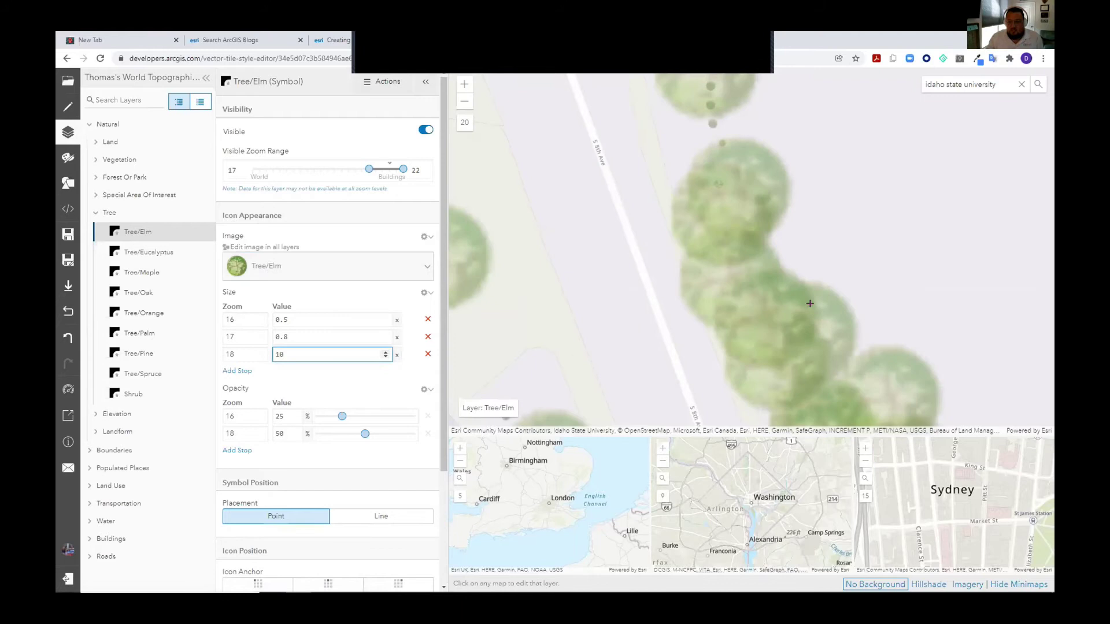
pyautogui.scroll(-1, 772, 262)
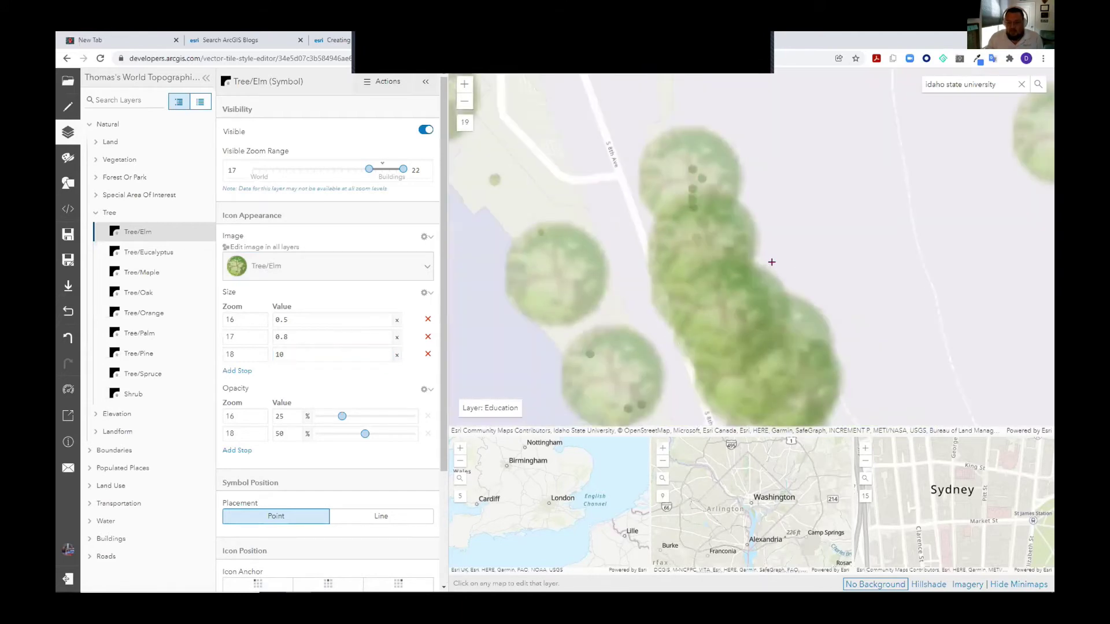
pyautogui.scroll(-2, 772, 262)
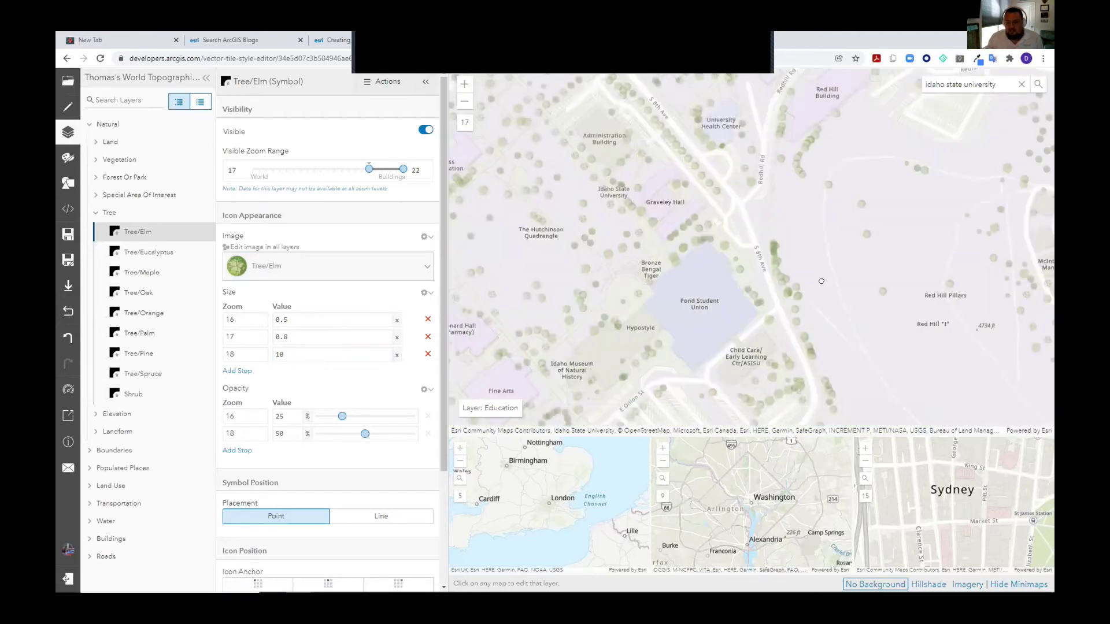
pyautogui.scroll(1, 873, 296)
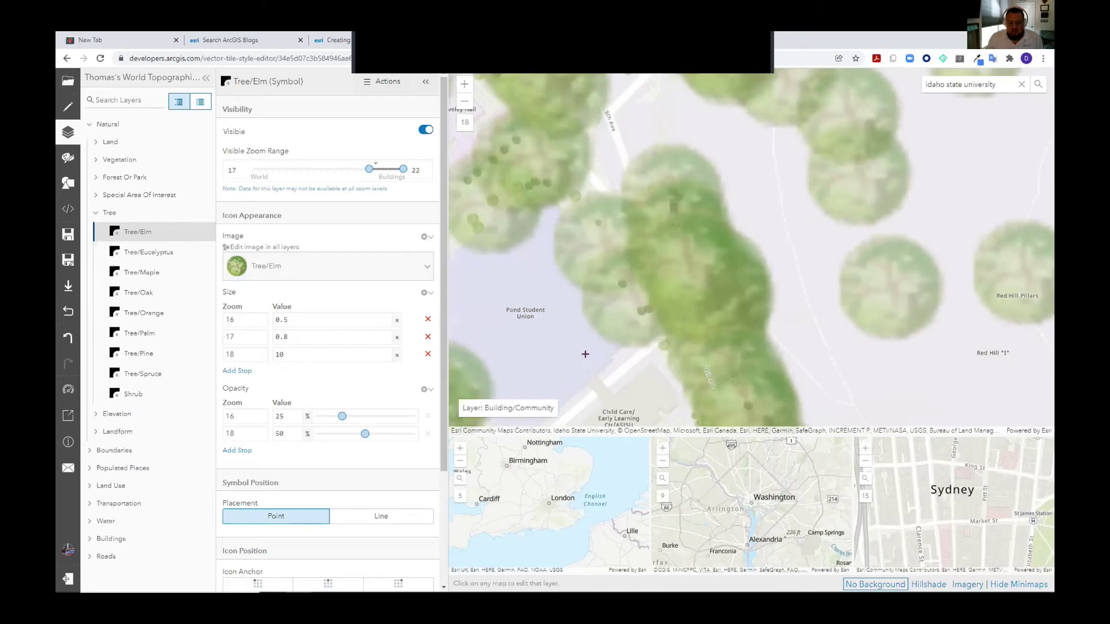
pyautogui.scroll(-1, 714, 288)
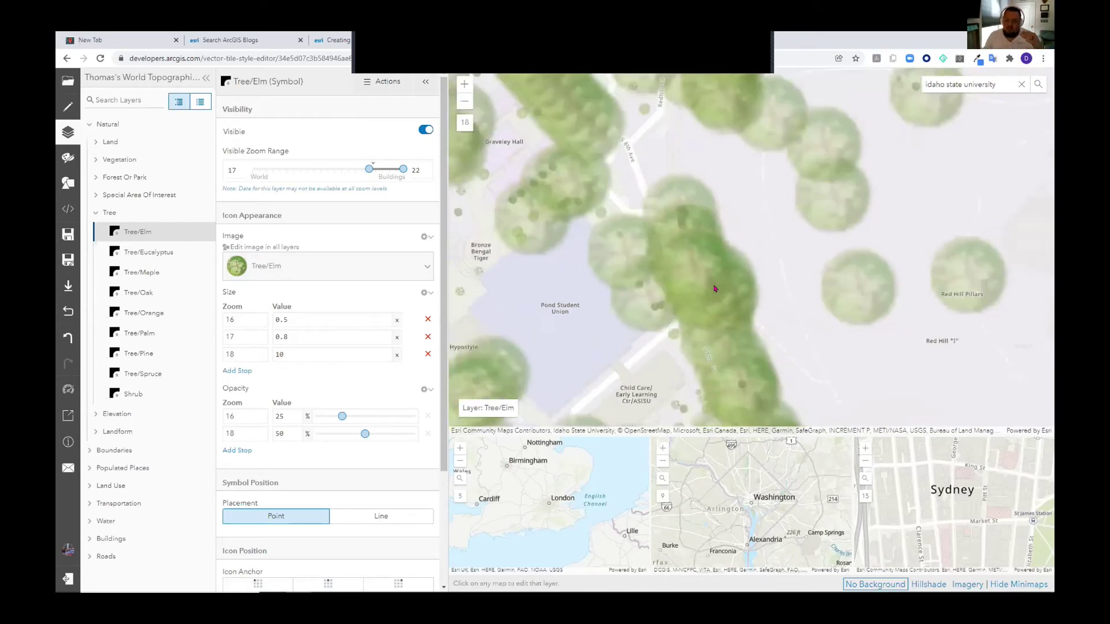
pyautogui.scroll(-1, 714, 289)
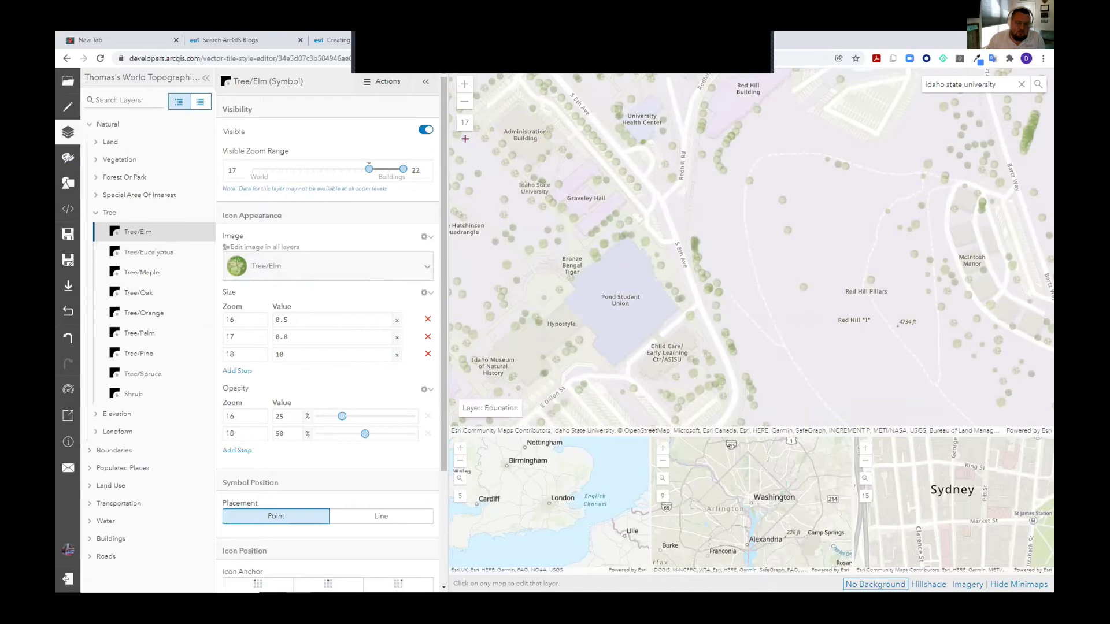
pyautogui.click(422, 82)
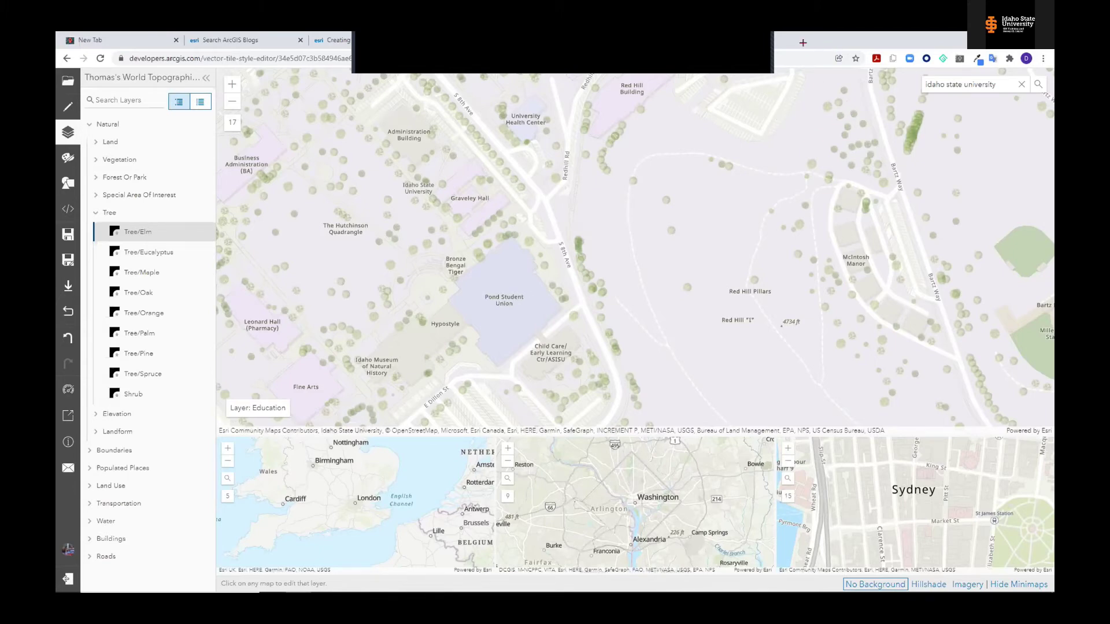
# Open arcgis.com in a new browser tab and sign in to ArcGIS Online with the saved ArcGIS login.
pyautogui.hotkey('ctrl', 't')
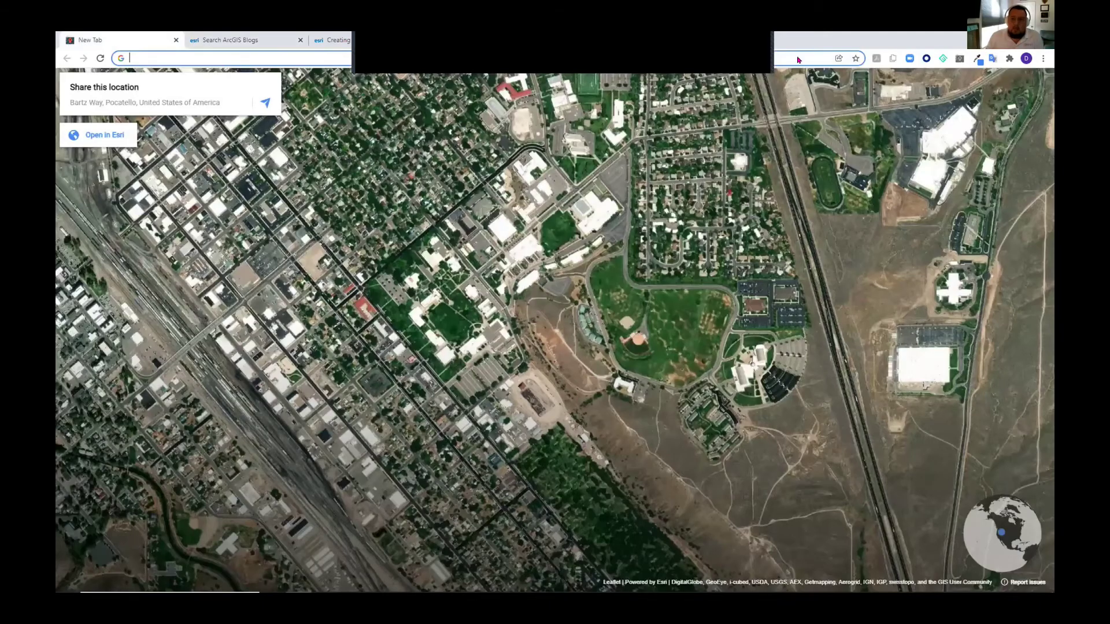
pyautogui.click(140, 56)
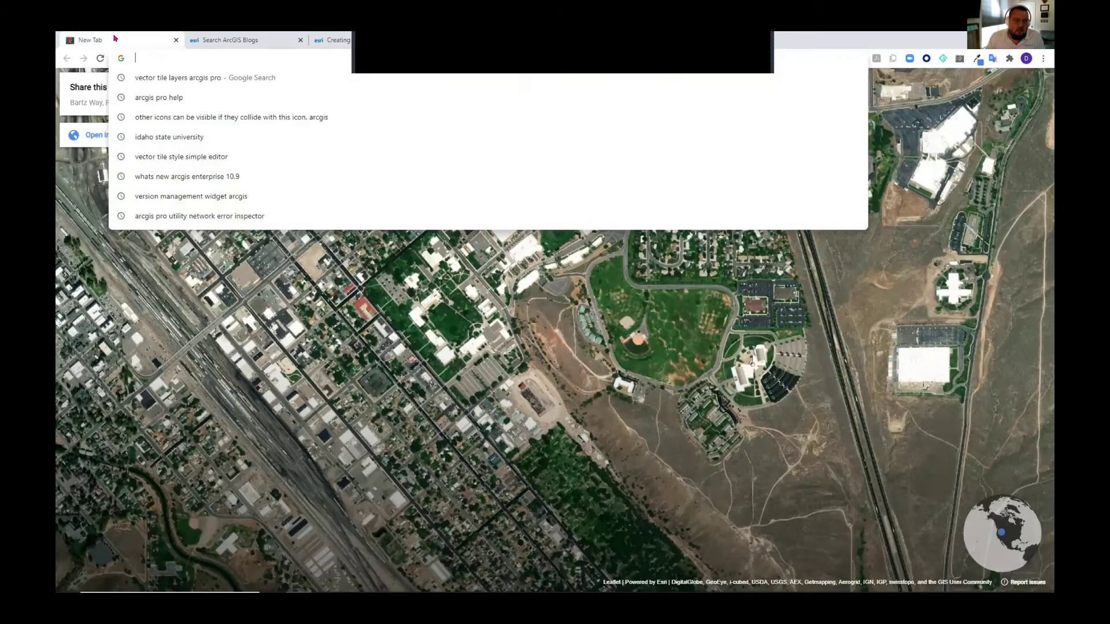
pyautogui.write('arcgis.com')
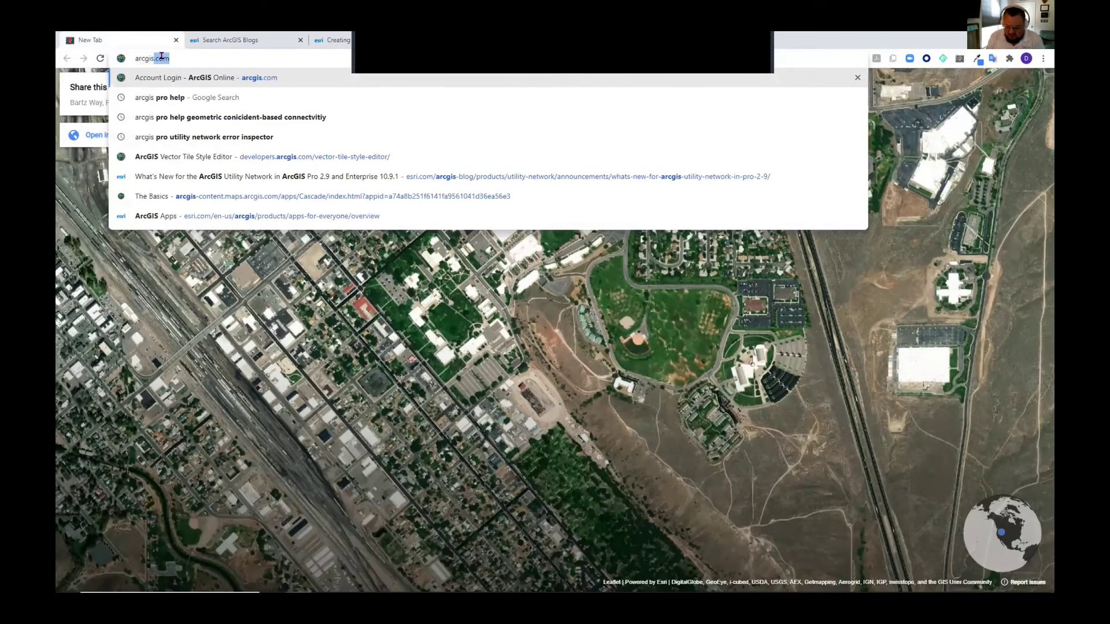
pyautogui.press('Return')
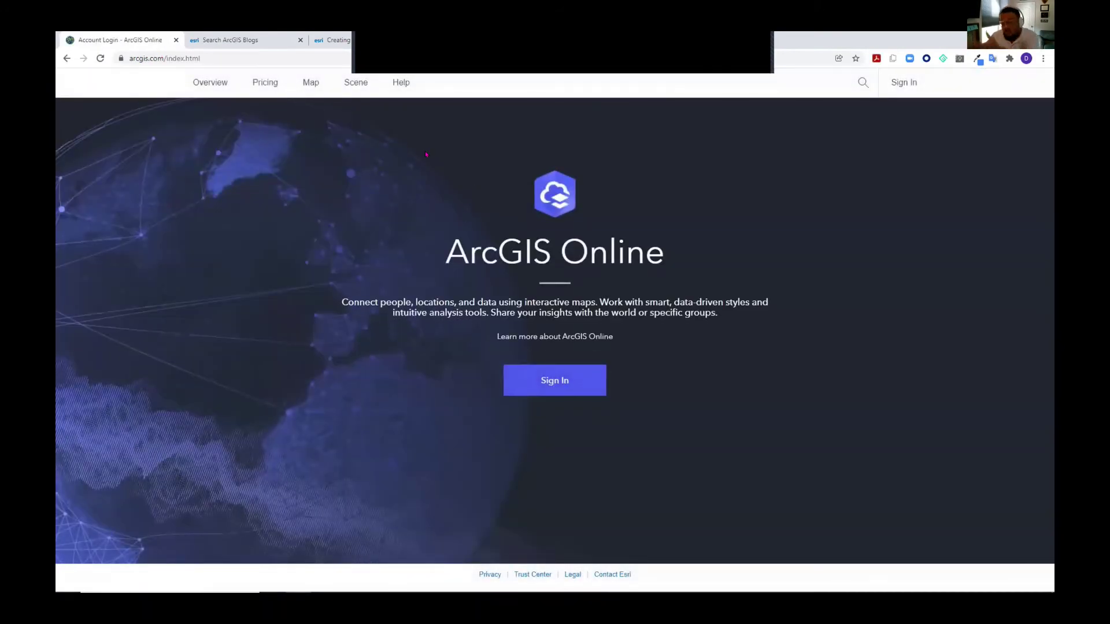
pyautogui.click(555, 381)
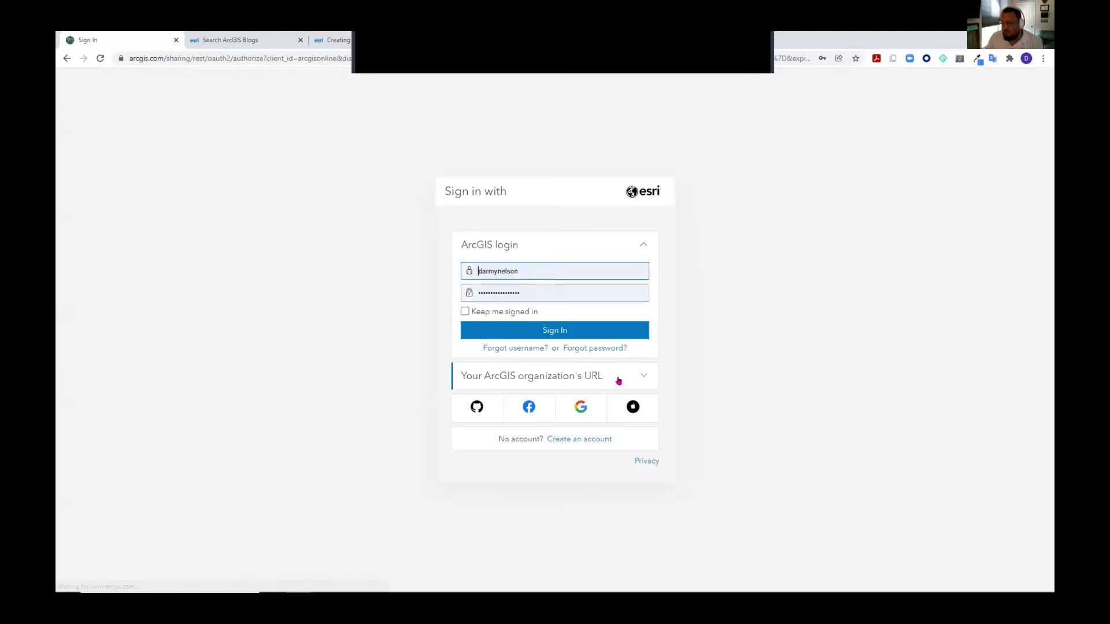
pyautogui.click(565, 331)
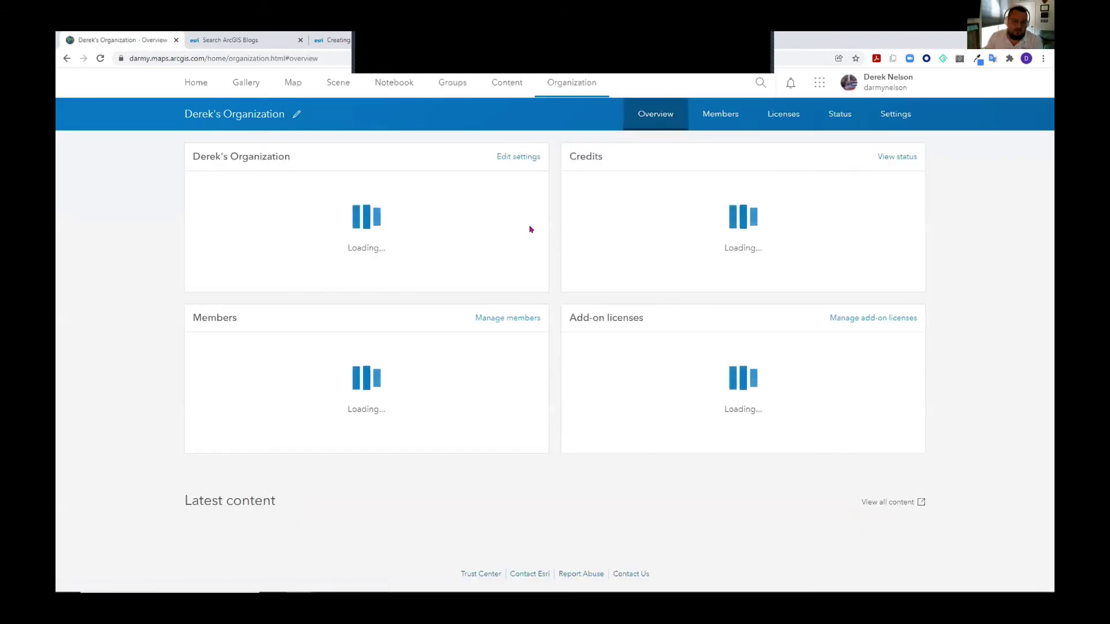
# Open a new map in Map Viewer Classic and expand the Topographic basemap in its contents to list its layers.
pyautogui.click(290, 82)
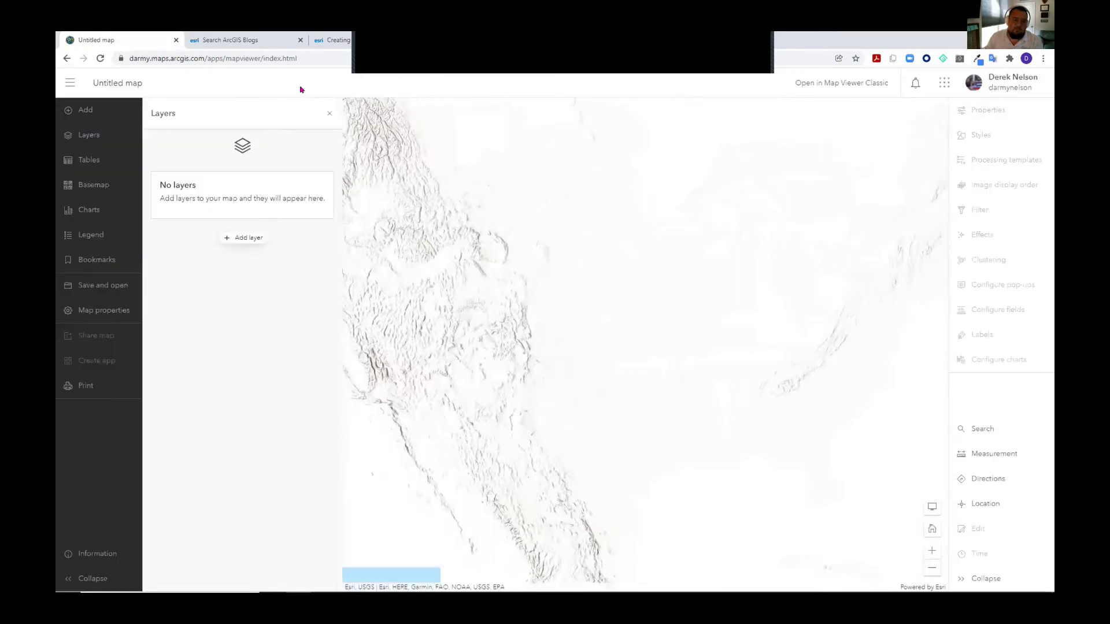
pyautogui.click(850, 83)
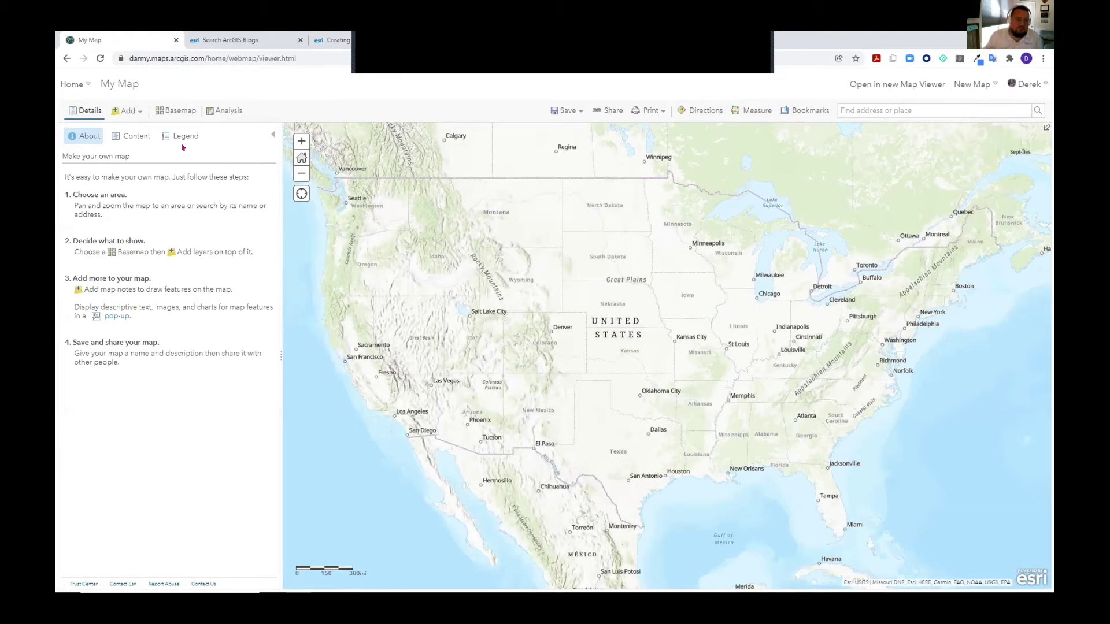
pyautogui.click(134, 137)
pyautogui.click(72, 174)
pyautogui.moveTo(140, 195)
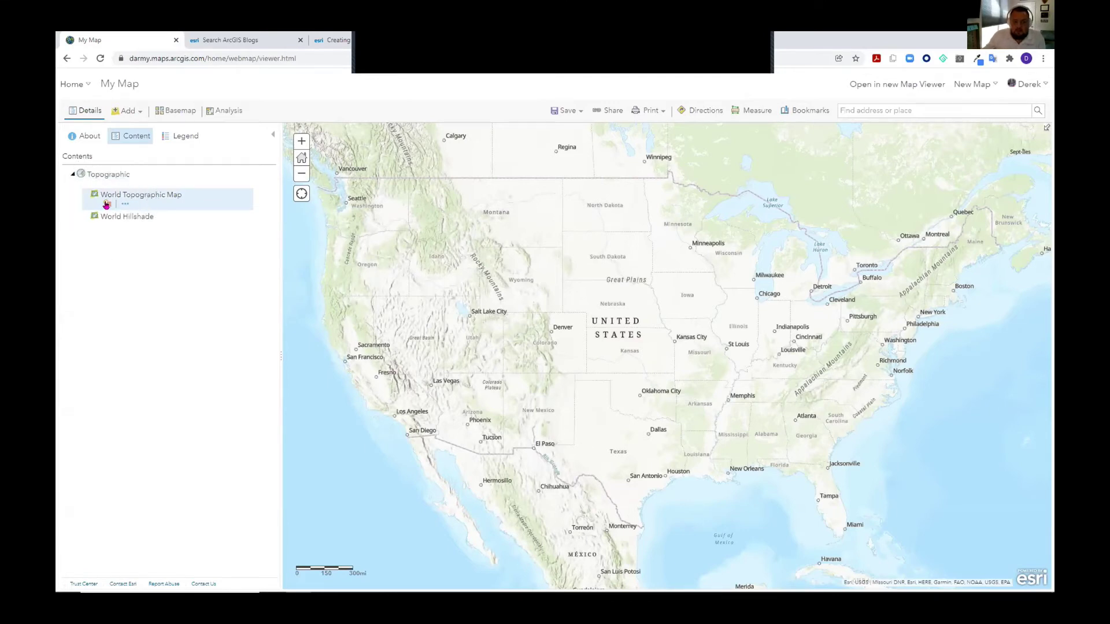
# Save an editable copy of the World Topographic Map style with the tag "this is awesome" and the summary "demo purposes".
pyautogui.click(106, 204)
pyautogui.click(547, 341)
pyautogui.write('this ')
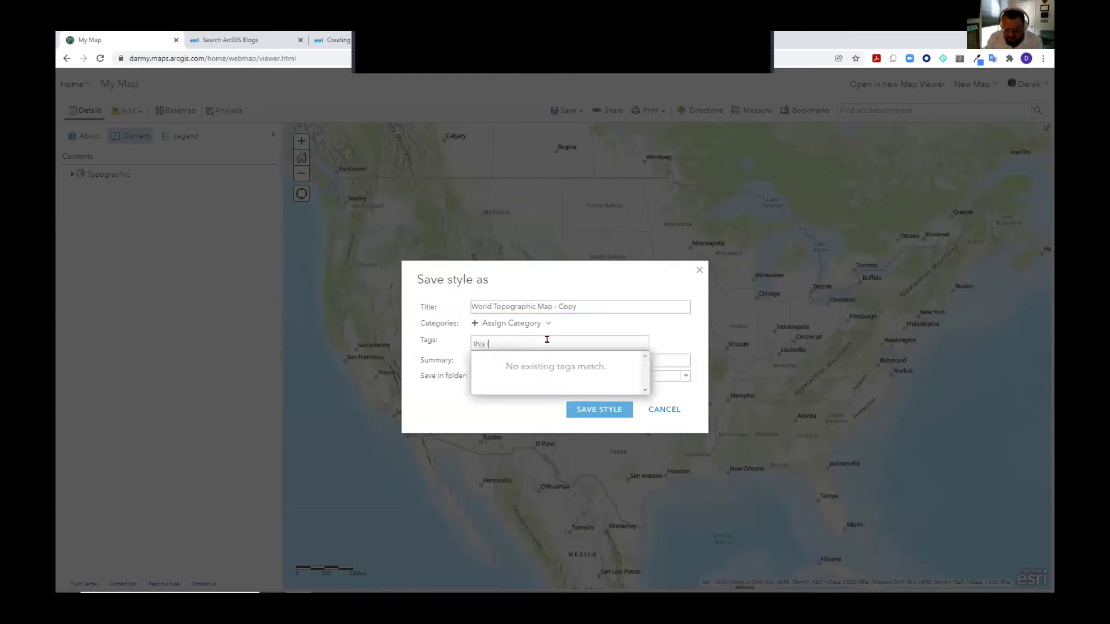
pyautogui.write('is awesome')
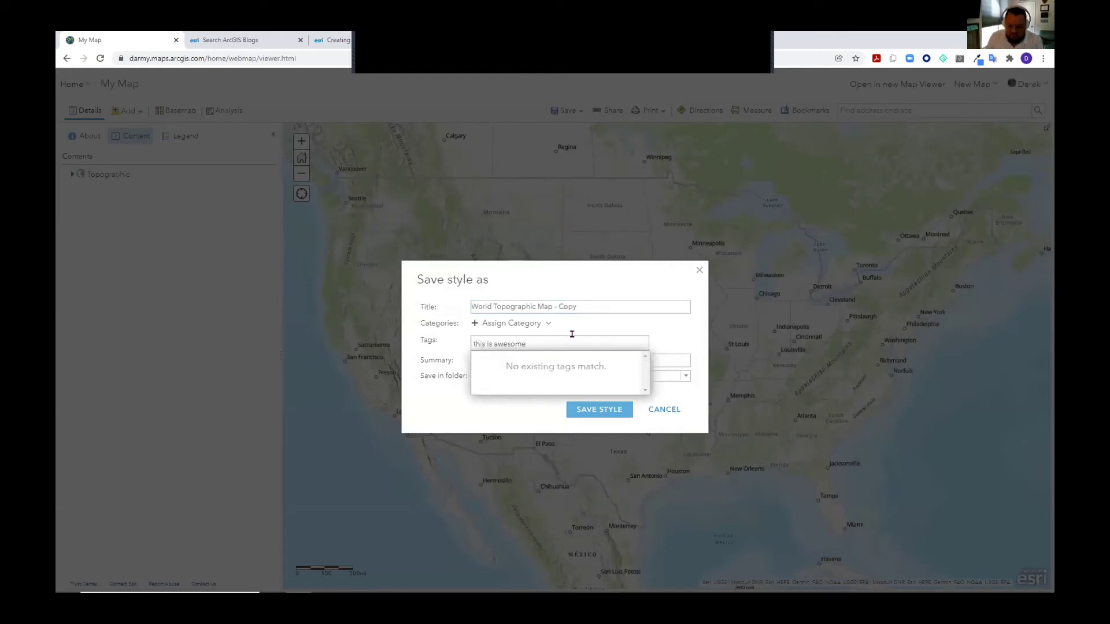
pyautogui.press('Return')
pyautogui.click(562, 364)
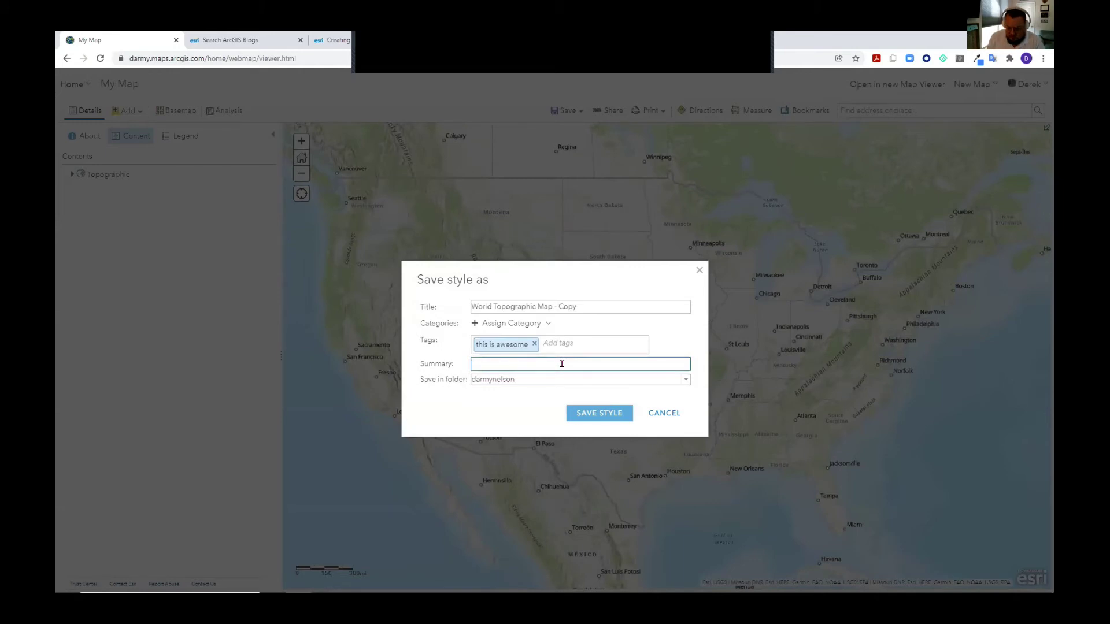
pyautogui.write('purposes')
pyautogui.click(614, 414)
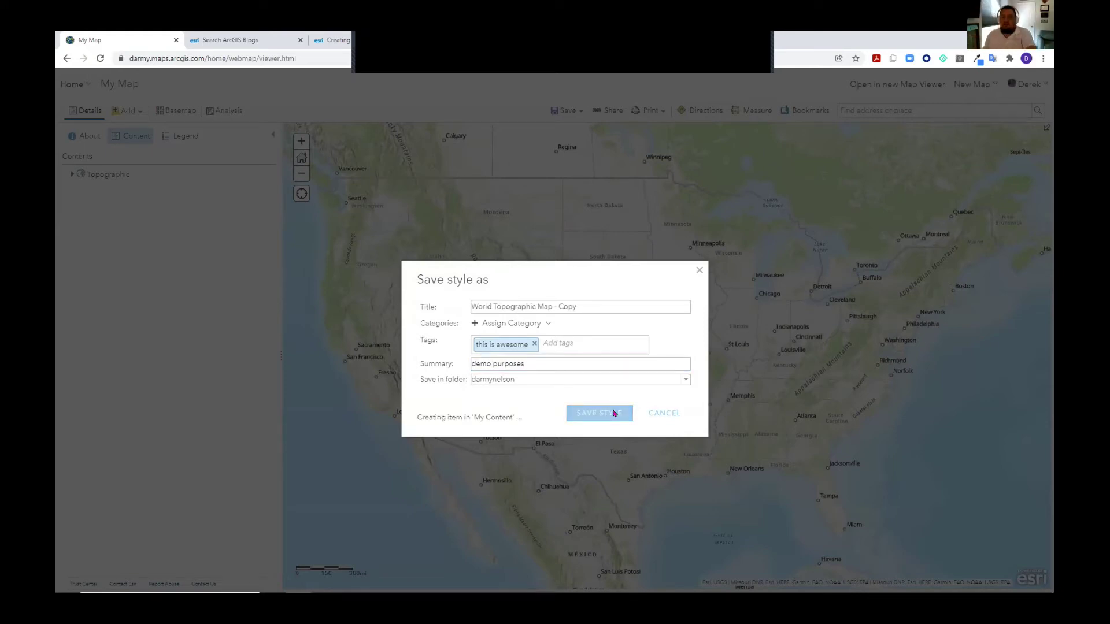
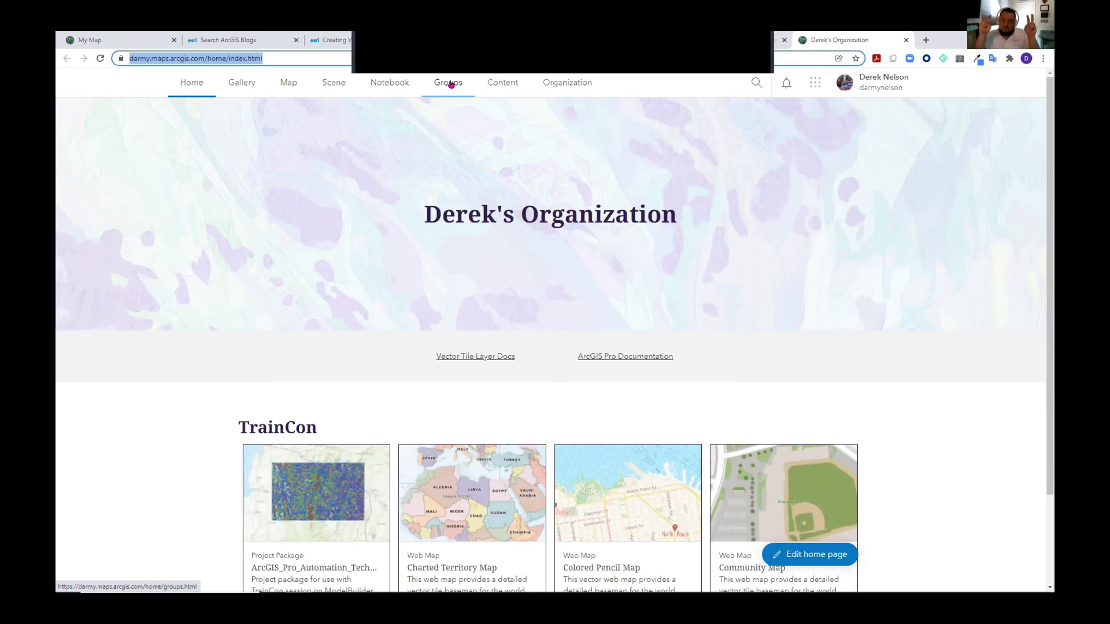
# Start a new group in the organization and name it "ISU Custom Basemaps".
pyautogui.click(452, 84)
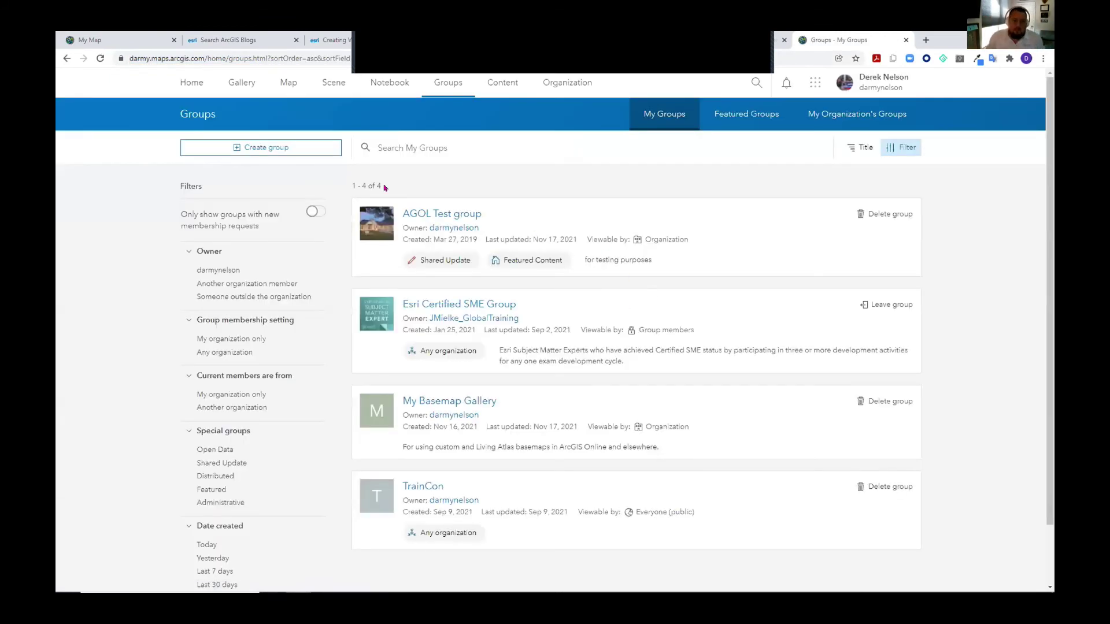
pyautogui.click(318, 148)
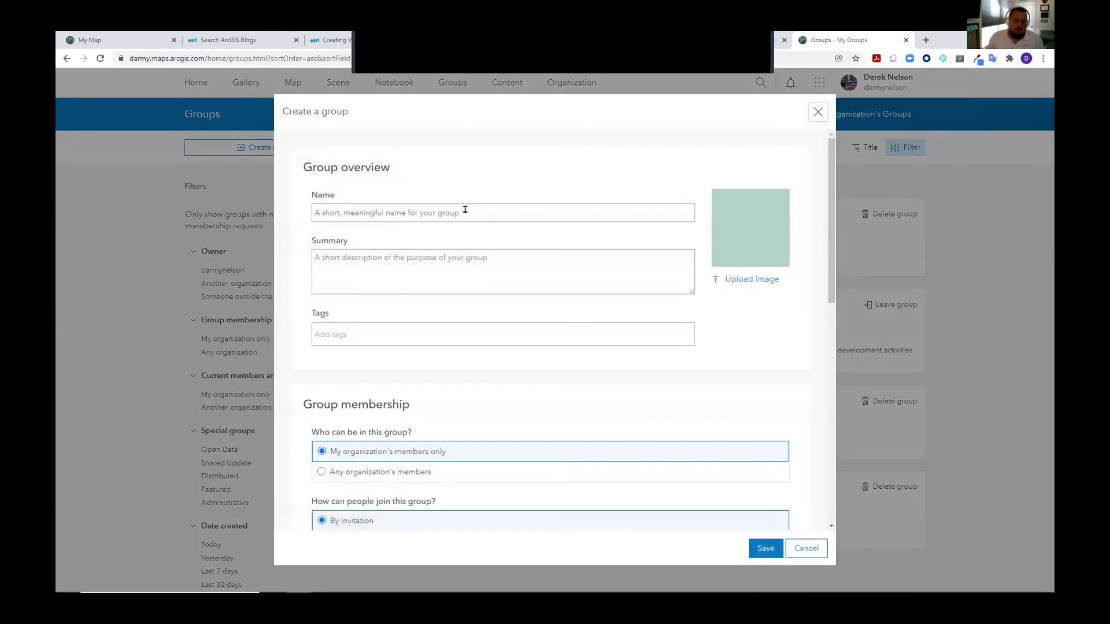
pyautogui.write('ISU Cusdtom Basemap')
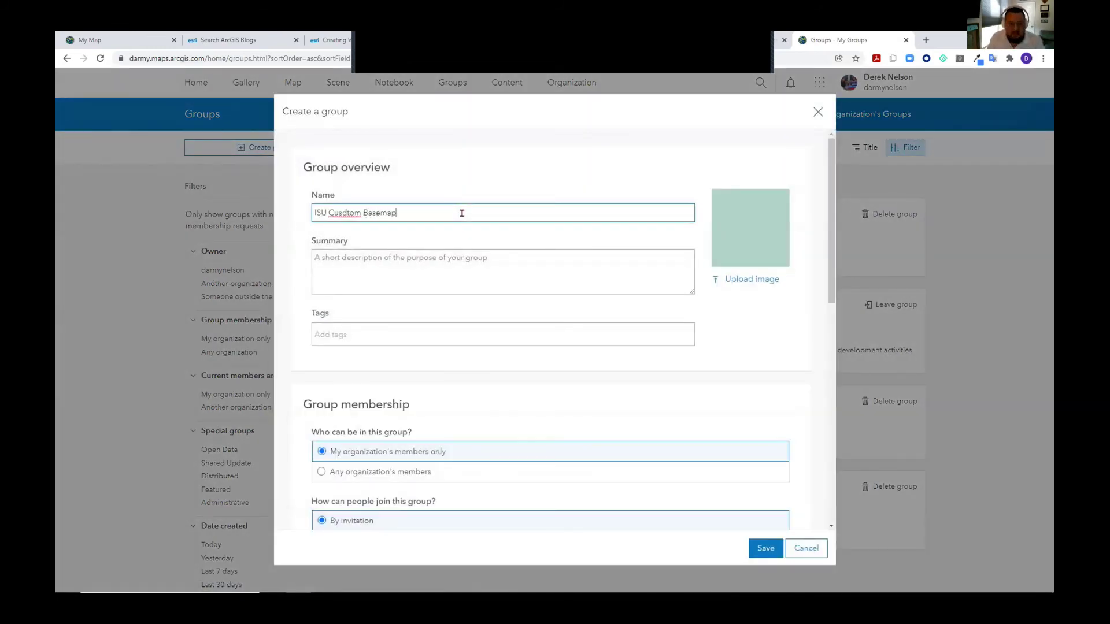
pyautogui.write('s')
pyautogui.click(348, 213)
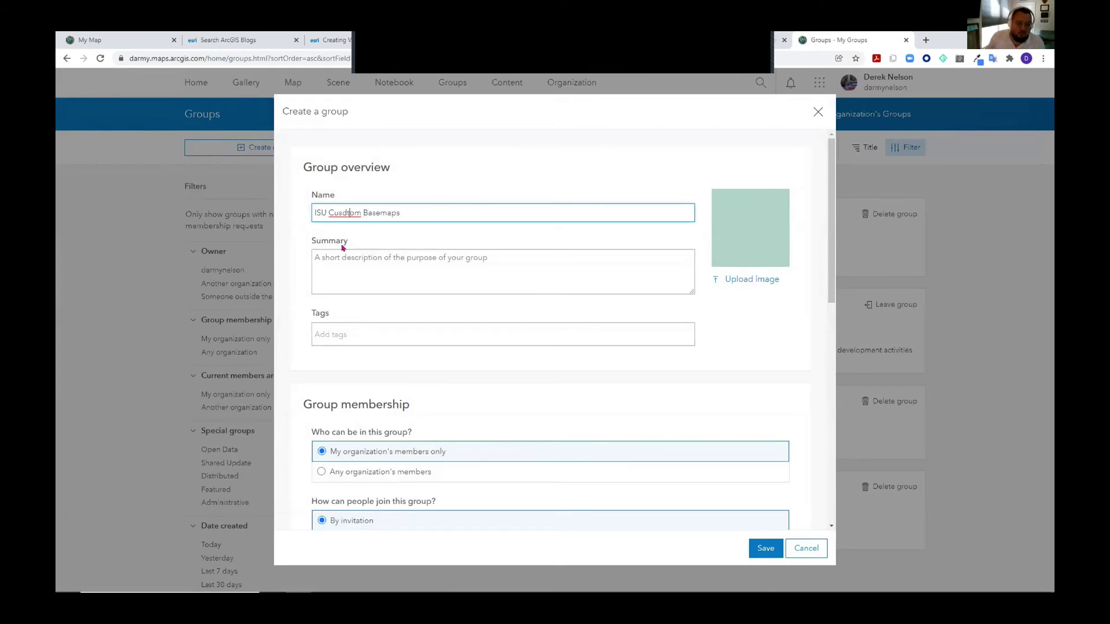
pyautogui.press('BackSpace')
# Enter the group summary "This stuff is crazy cool!" and add the tags ISU and Esri.
pyautogui.click(346, 254)
pyautogui.write('This stuff is crazy cool!')
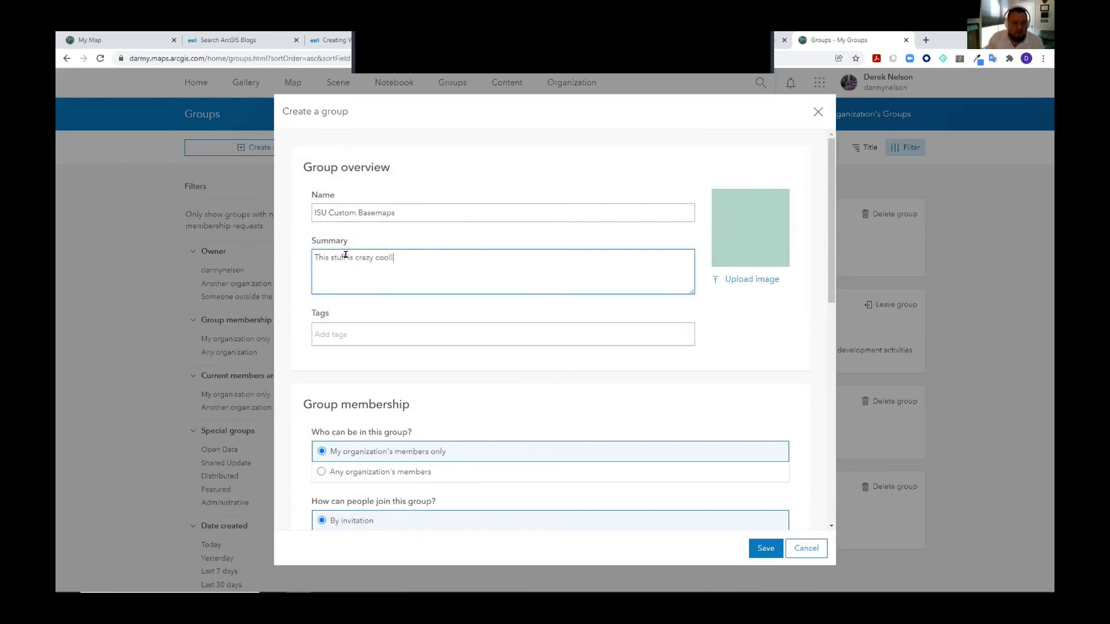
pyautogui.click(357, 333)
pyautogui.write('ISU')
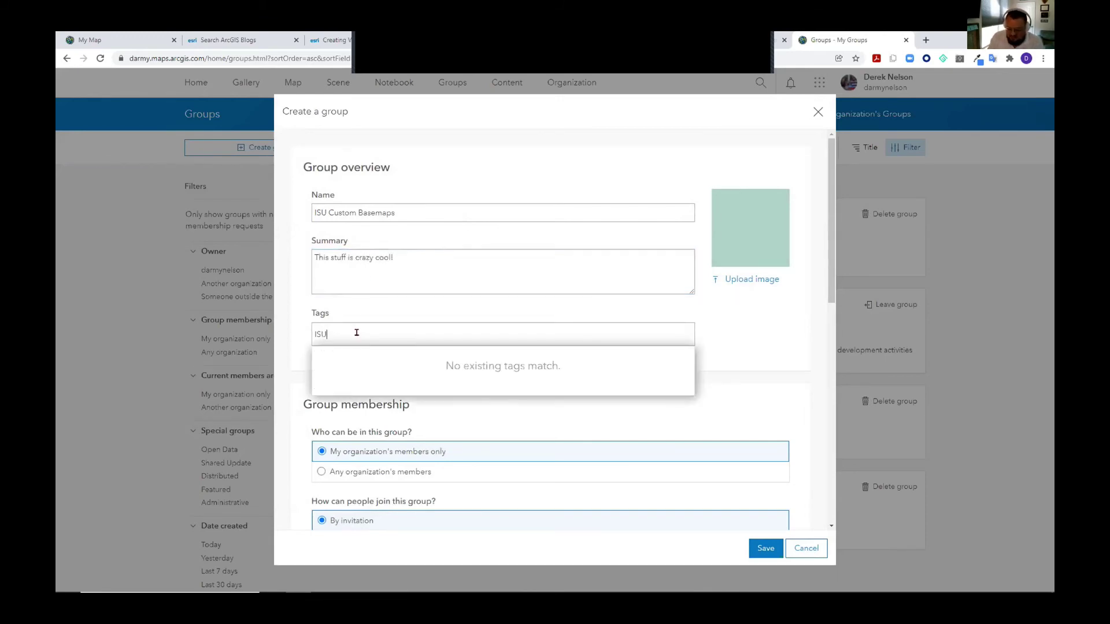
pyautogui.write(', Esri')
pyautogui.press('Return')
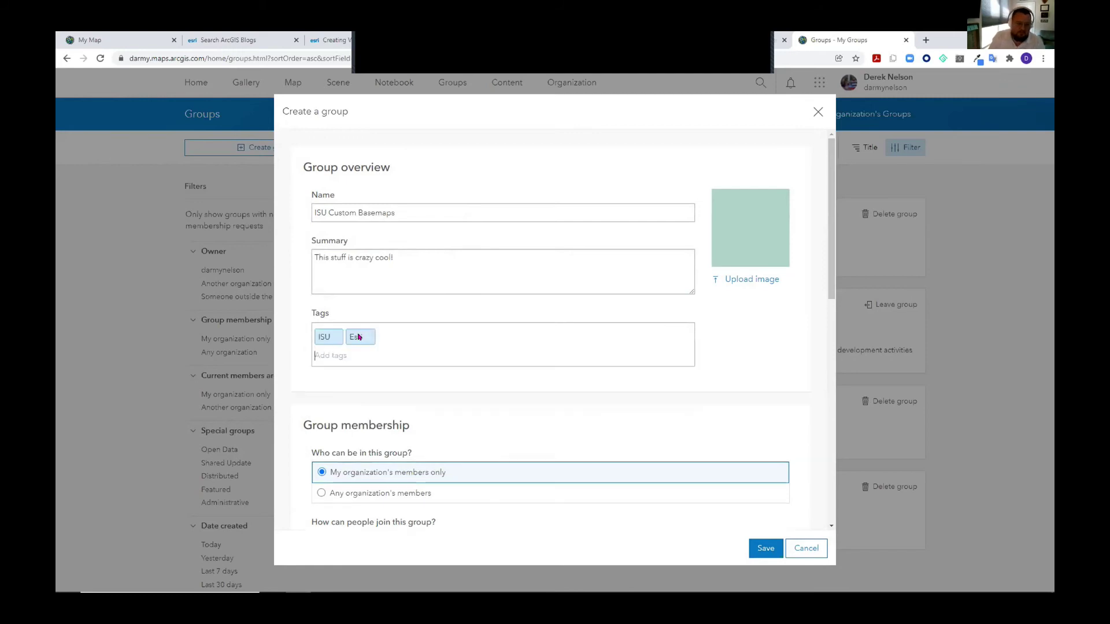
# Make the group viewable by all organization members and save it.
pyautogui.scroll(-4, 517, 434)
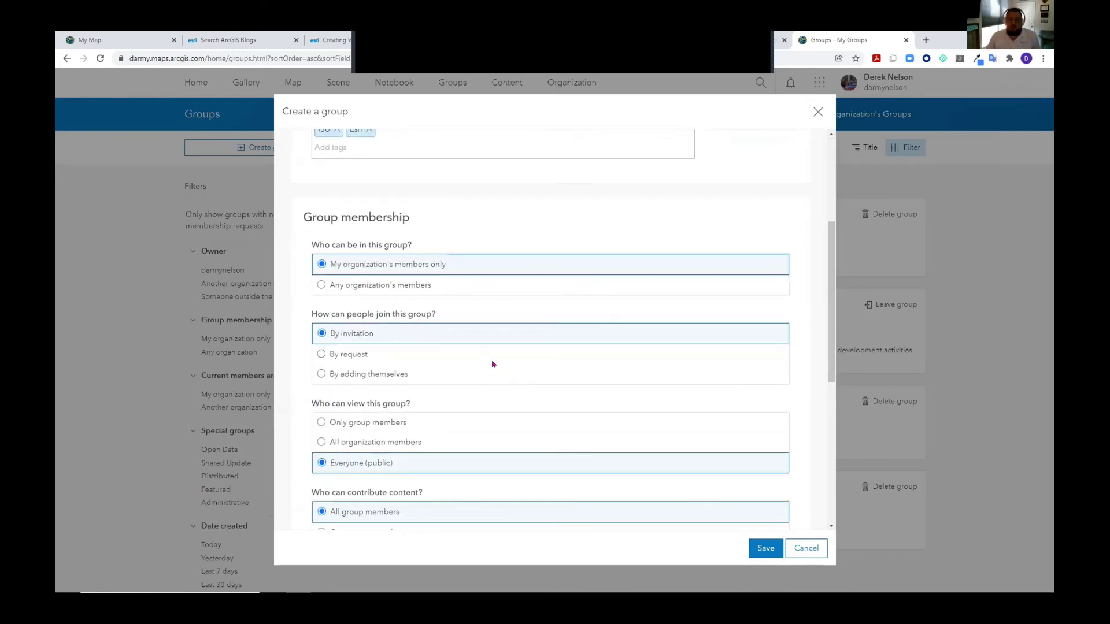
pyautogui.scroll(-1, 465, 308)
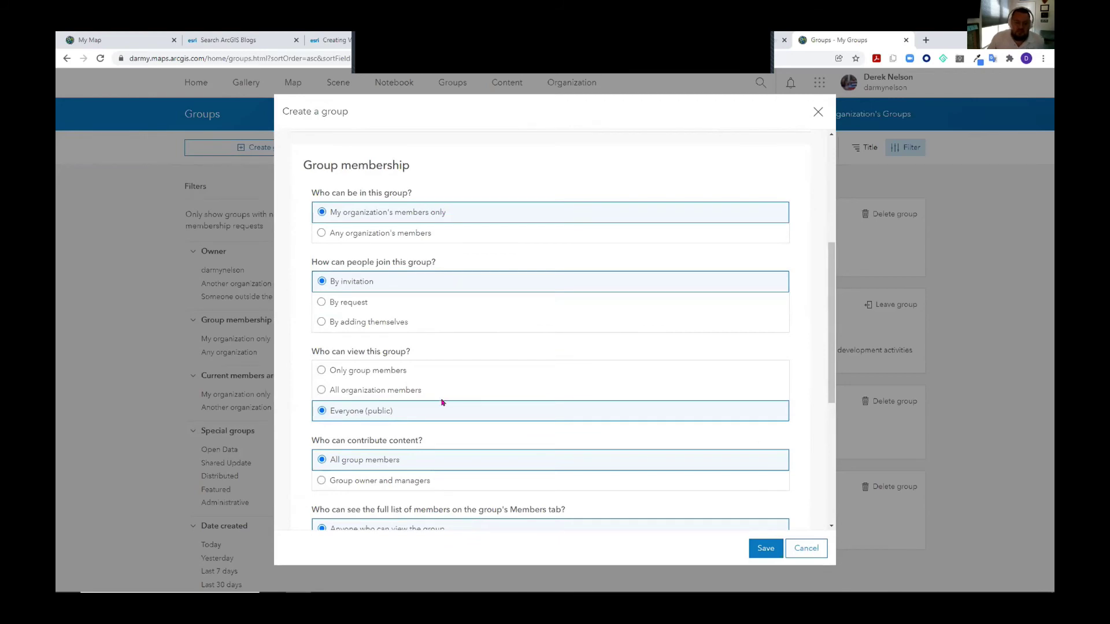
pyautogui.scroll(-1, 387, 351)
pyautogui.click(377, 341)
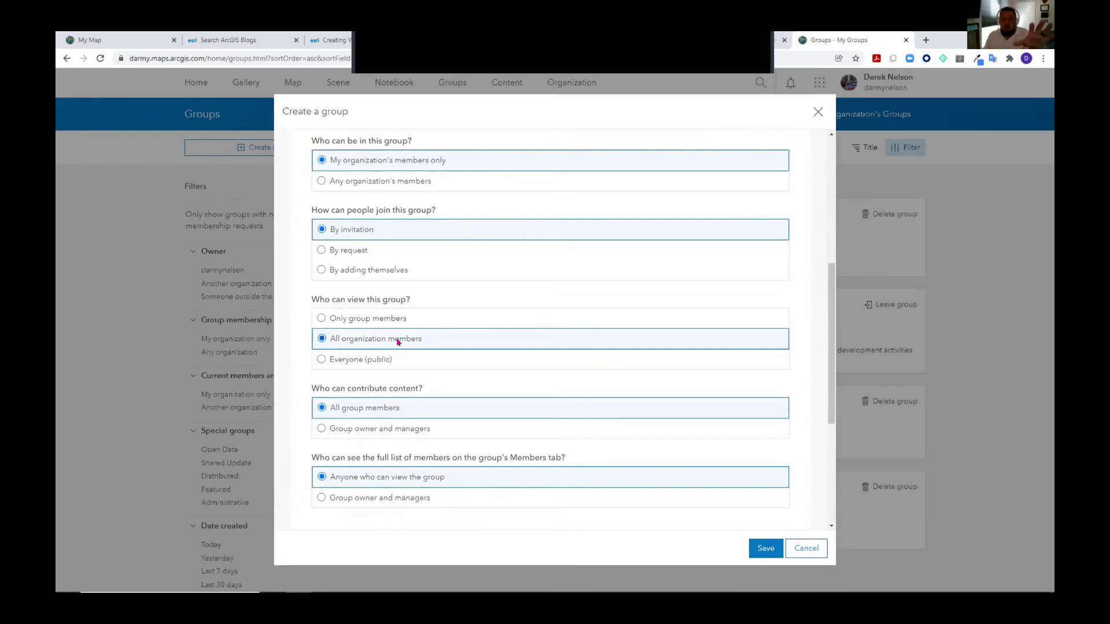
pyautogui.scroll(-2, 402, 339)
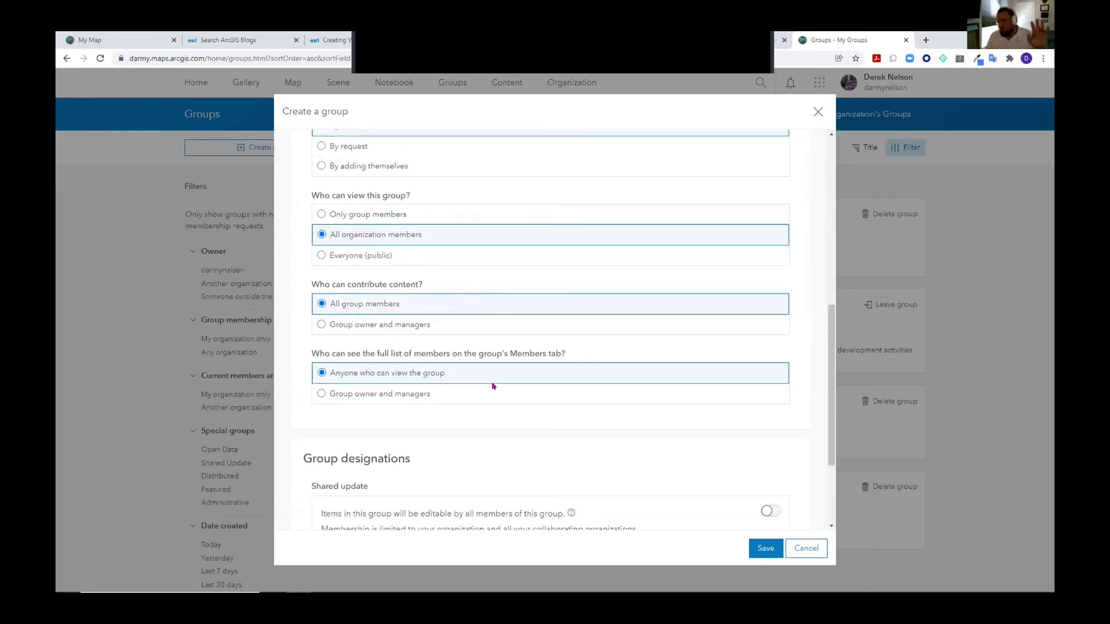
pyautogui.scroll(-2, 592, 442)
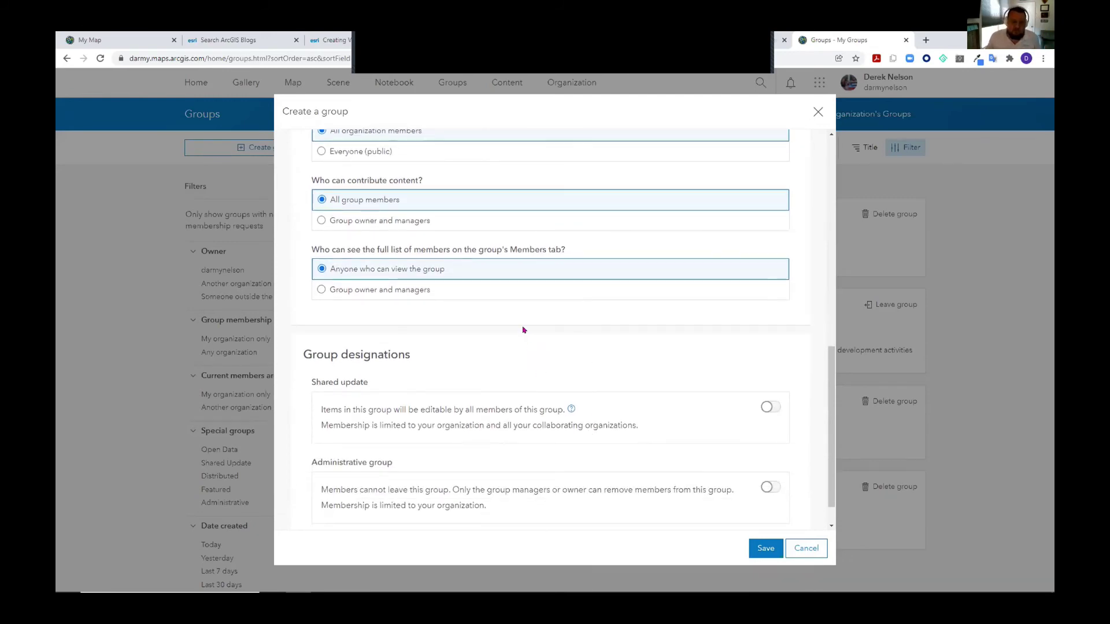
pyautogui.scroll(-1, 524, 329)
pyautogui.click(766, 549)
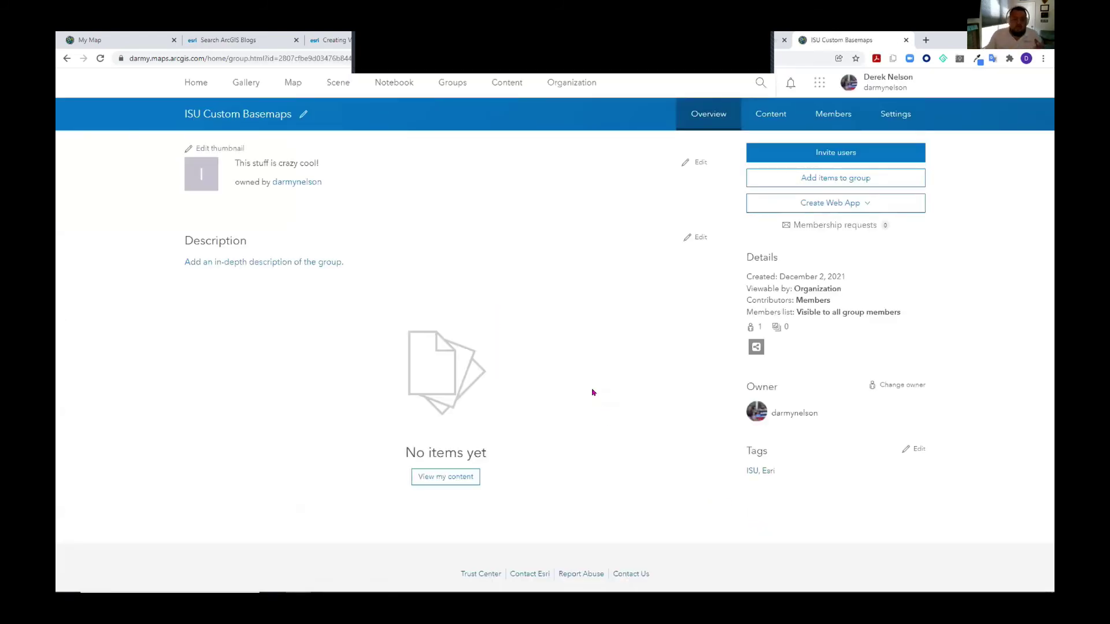
# Add World Topographic Map - Copy and the two personalised copies of World Topographic Map and Charted Territory to the group.
pyautogui.click(792, 172)
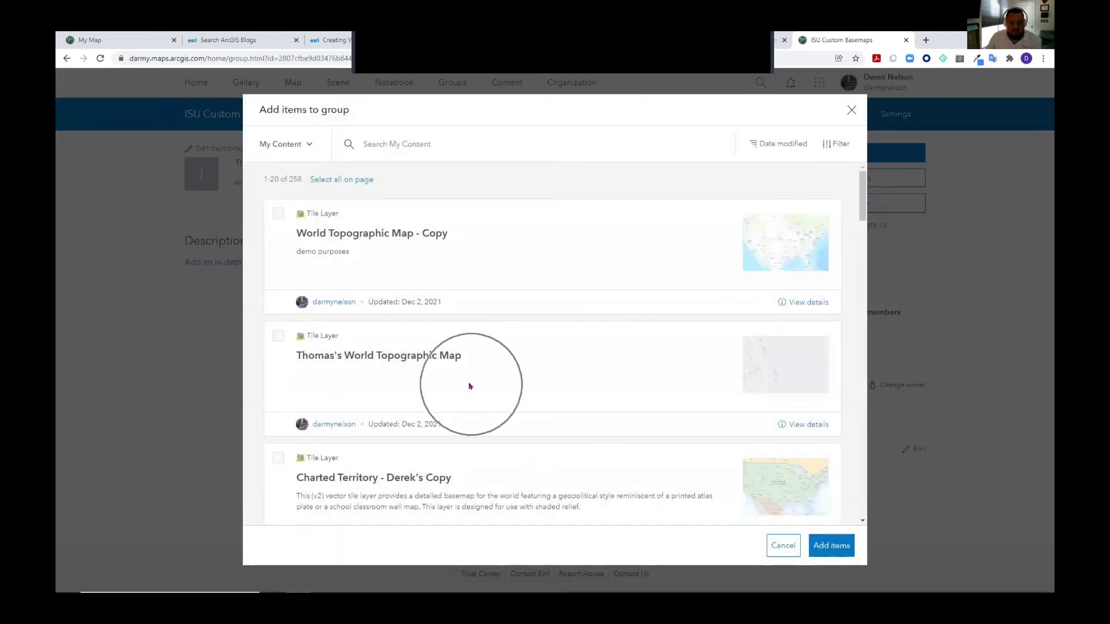
pyautogui.click(278, 336)
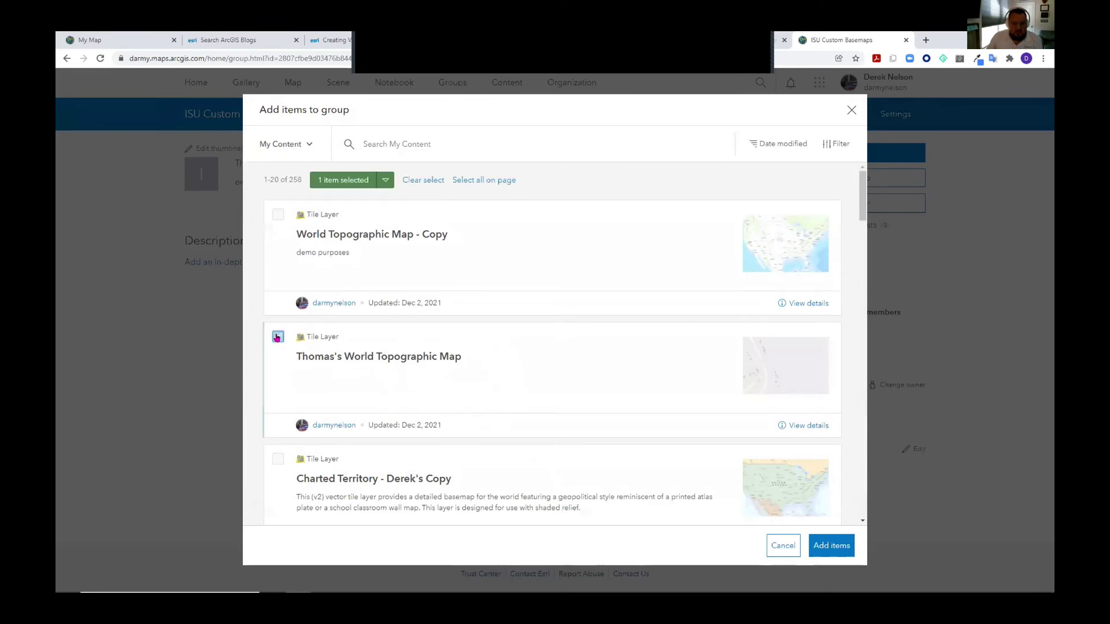
pyautogui.scroll(-2, 618, 383)
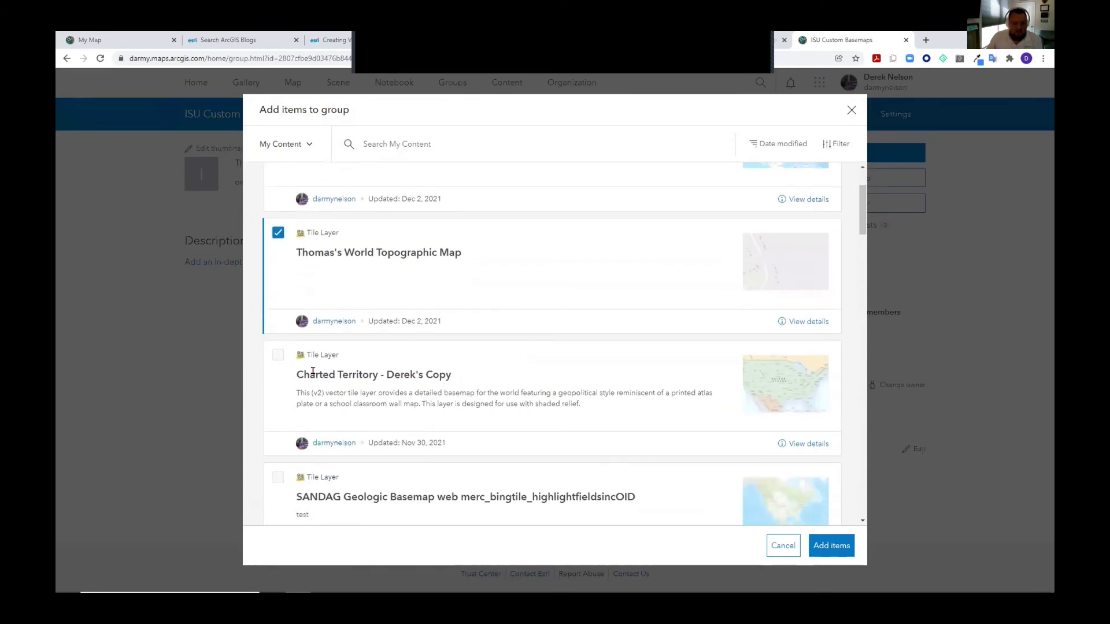
pyautogui.click(278, 356)
pyautogui.scroll(2, 503, 364)
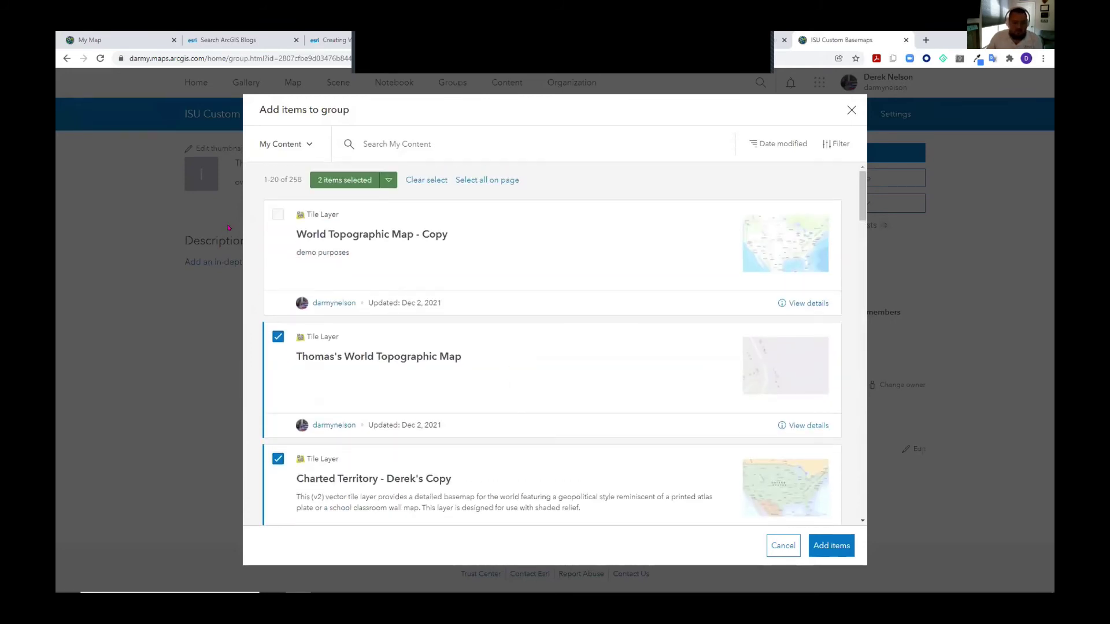
pyautogui.click(279, 214)
pyautogui.click(813, 539)
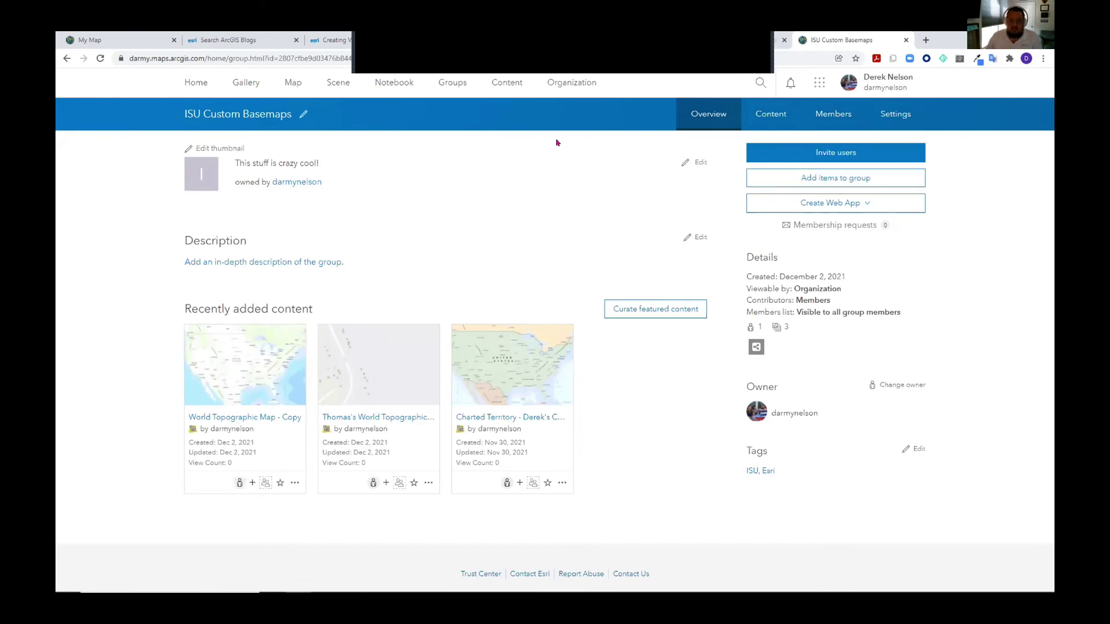
# Open the organization's map settings.
pyautogui.click(571, 84)
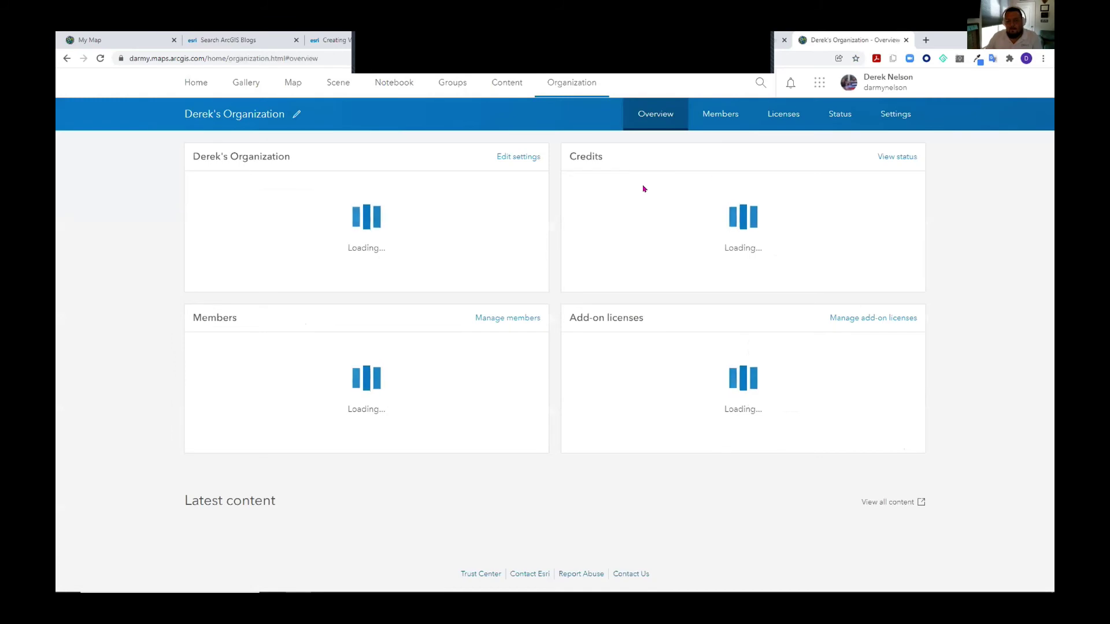
pyautogui.click(895, 119)
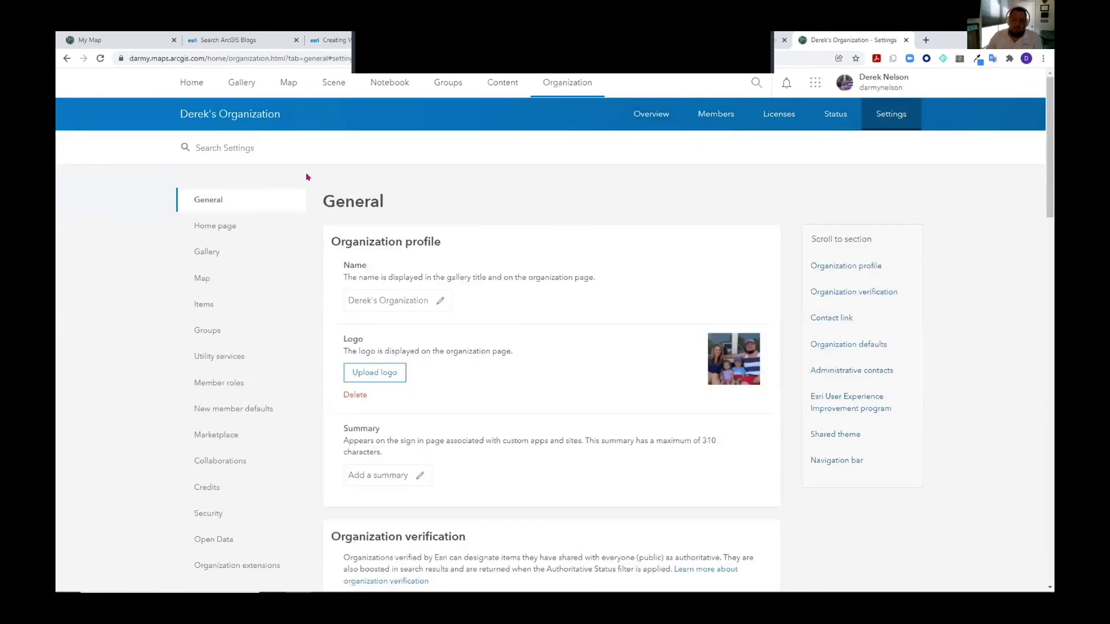
pyautogui.click(203, 278)
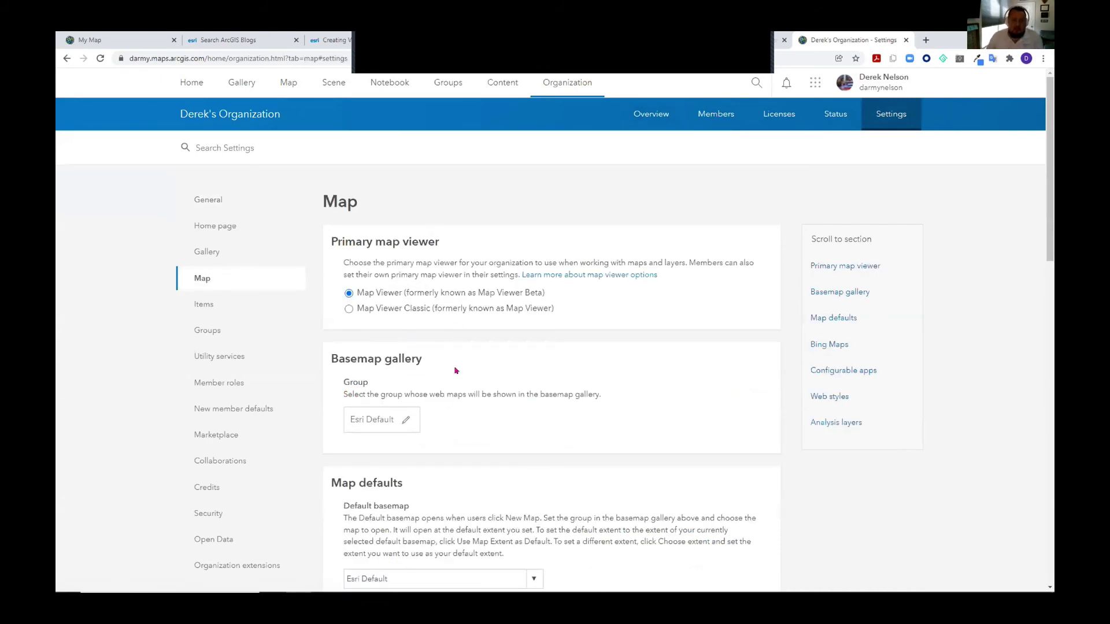
# Return to the My Map browser tab, close the style editor and look through the basemap gallery.
pyautogui.click(140, 46)
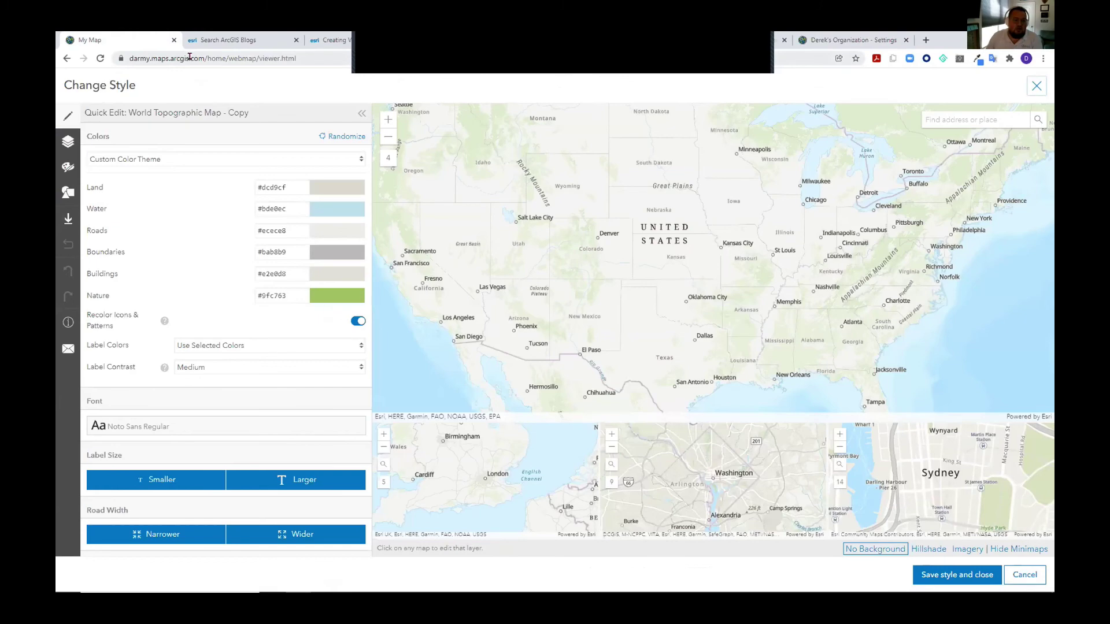
pyautogui.click(1036, 86)
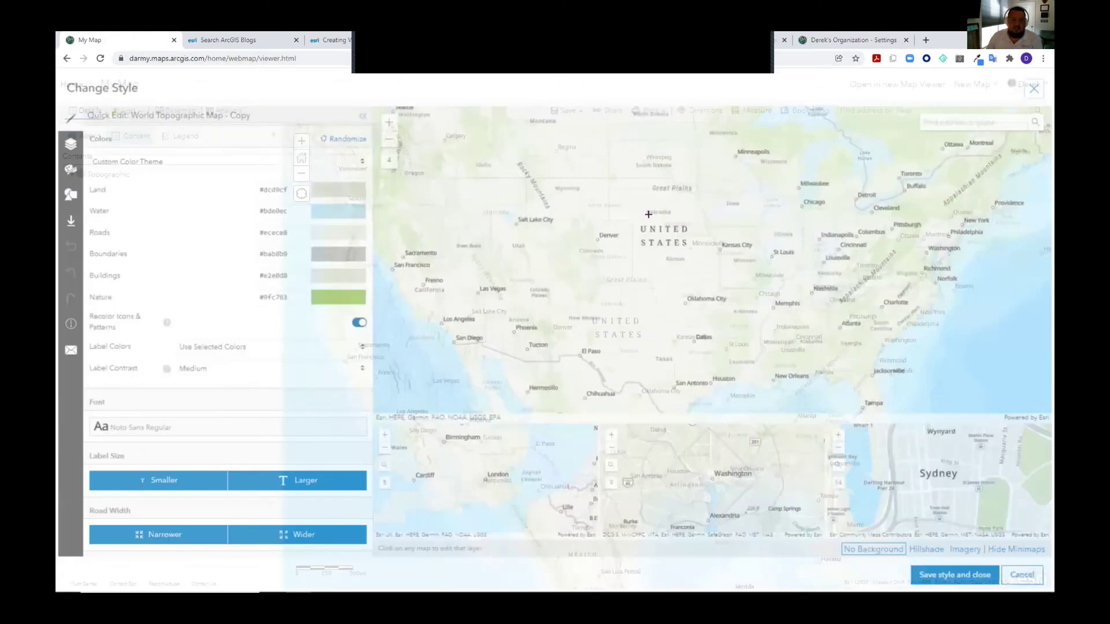
pyautogui.click(184, 111)
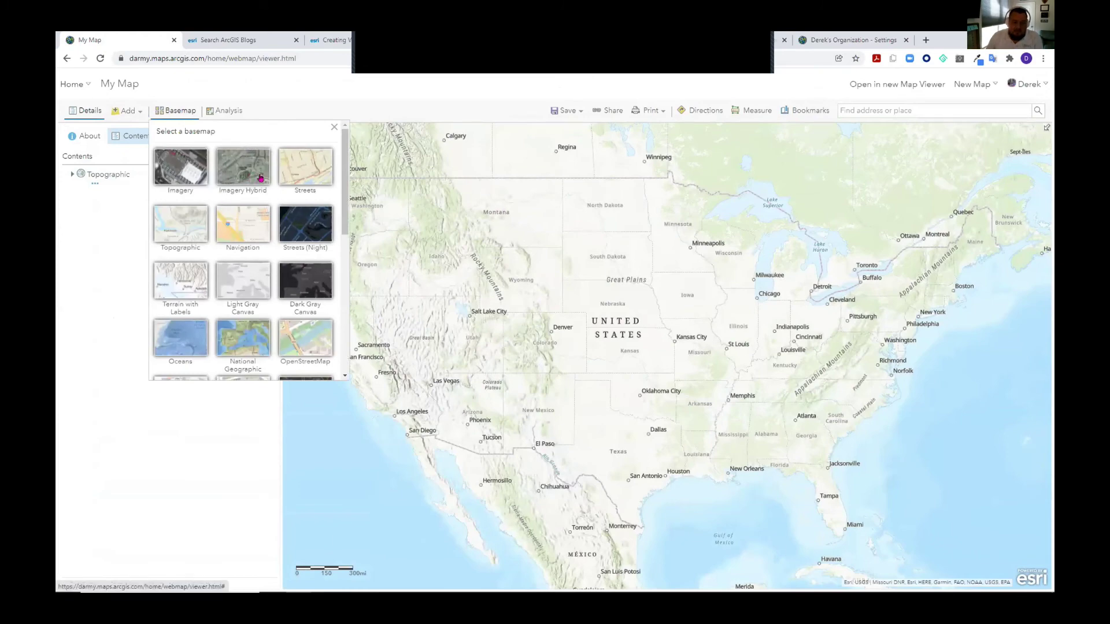
pyautogui.scroll(-5, 273, 183)
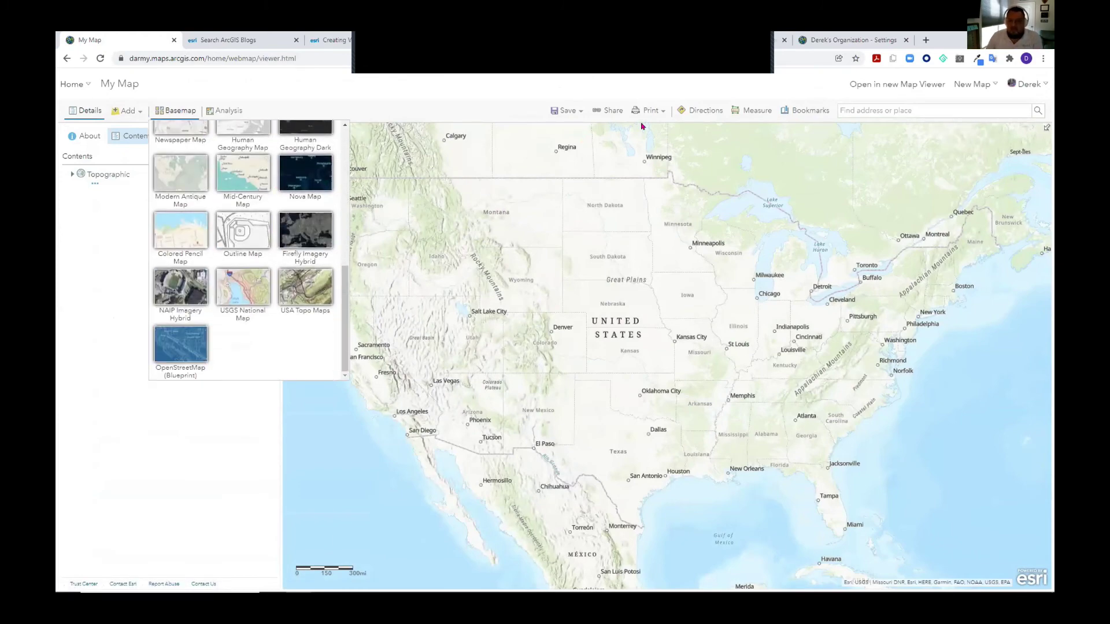
# In the organization's map settings, set the basemap gallery group to ISU Custom Basemaps and share the Esri default basemaps to it.
pyautogui.click(816, 41)
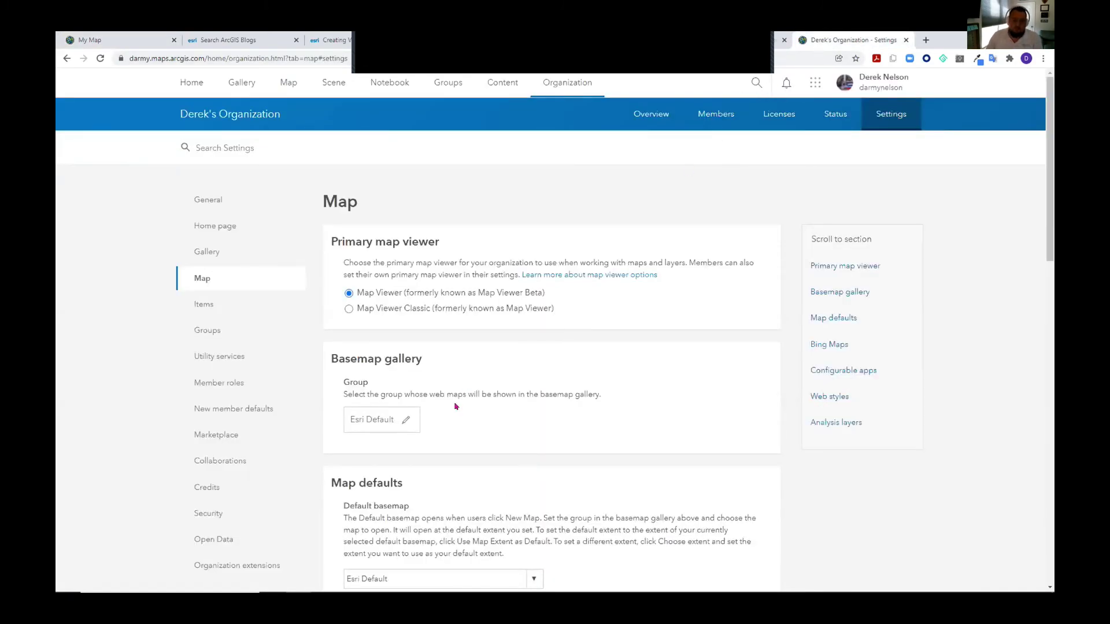
pyautogui.click(406, 420)
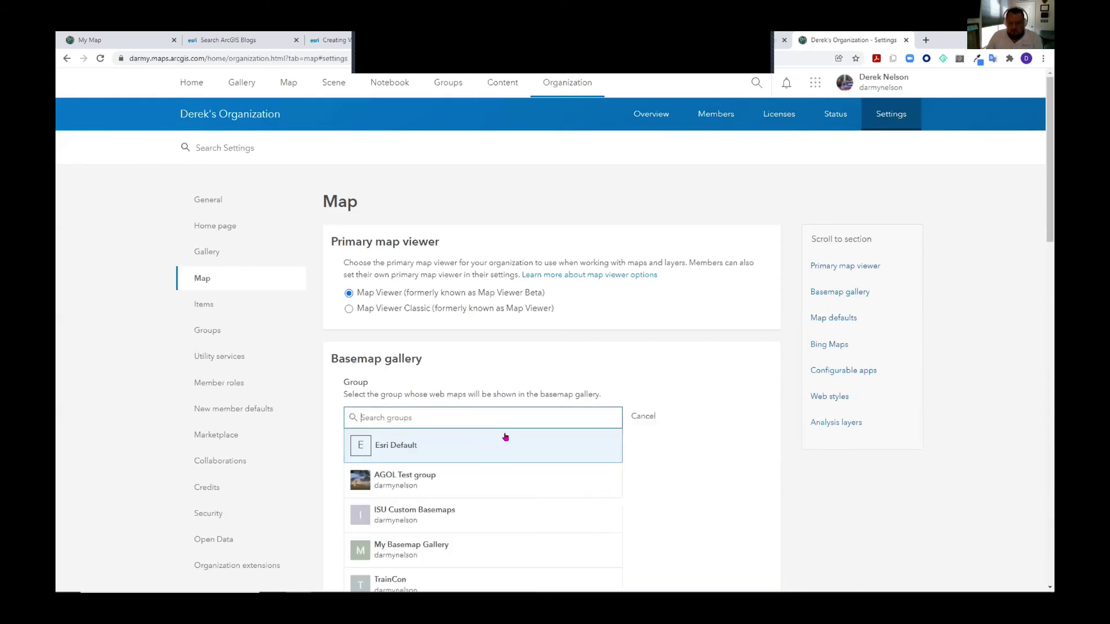
pyautogui.scroll(-3, 715, 365)
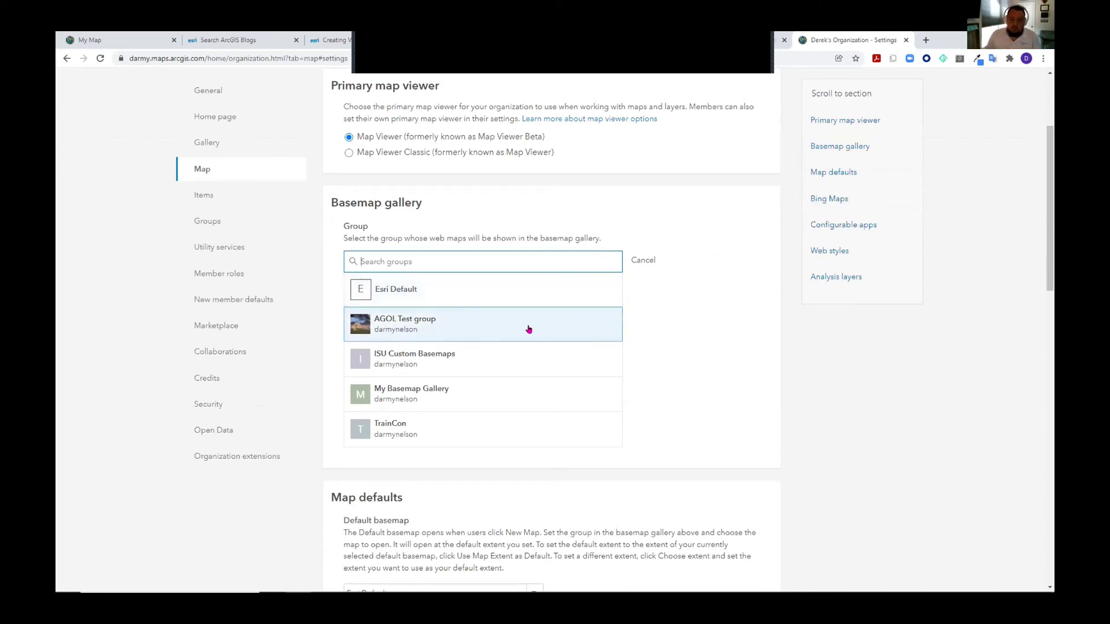
pyautogui.click(477, 358)
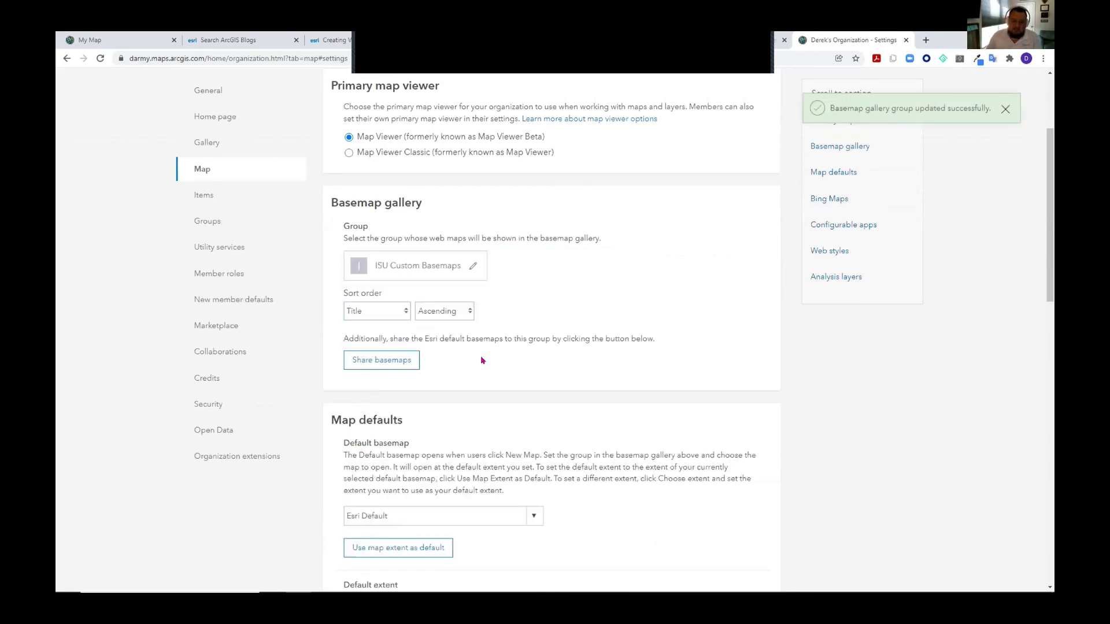
pyautogui.click(403, 362)
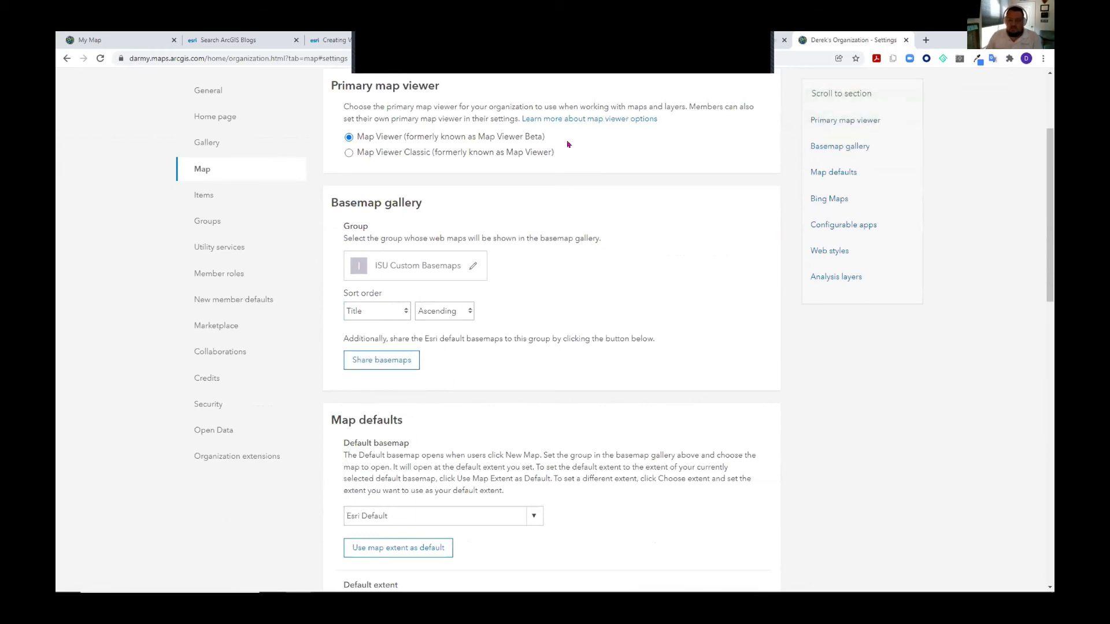
# Return to the My Map browser tab, reload the map and check its basemap gallery.
pyautogui.click(145, 39)
pyautogui.press('F5')
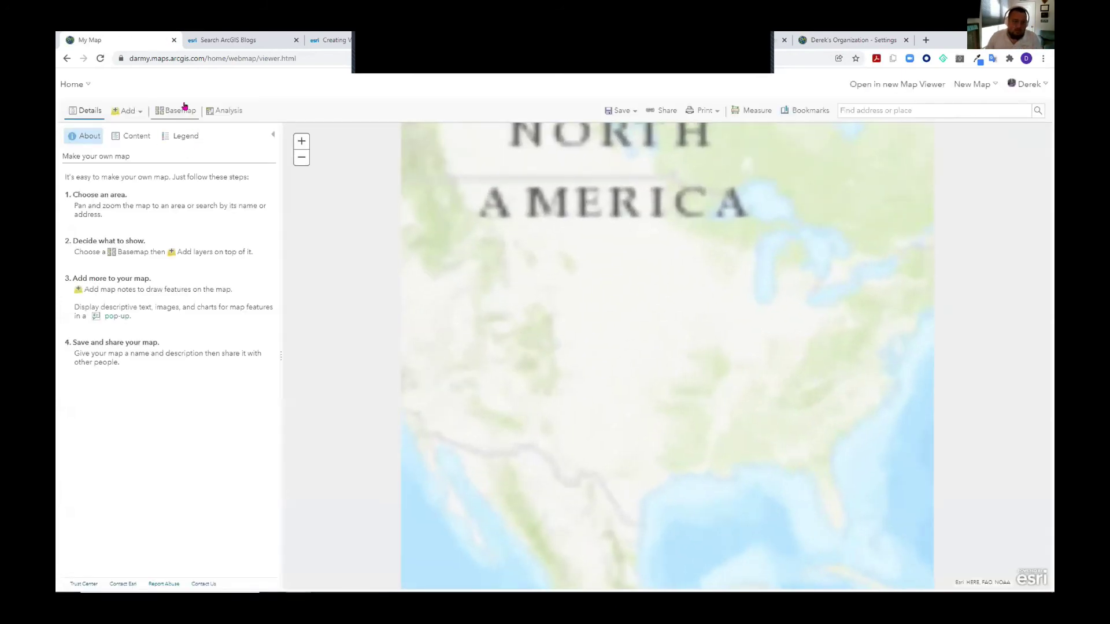
pyautogui.click(180, 107)
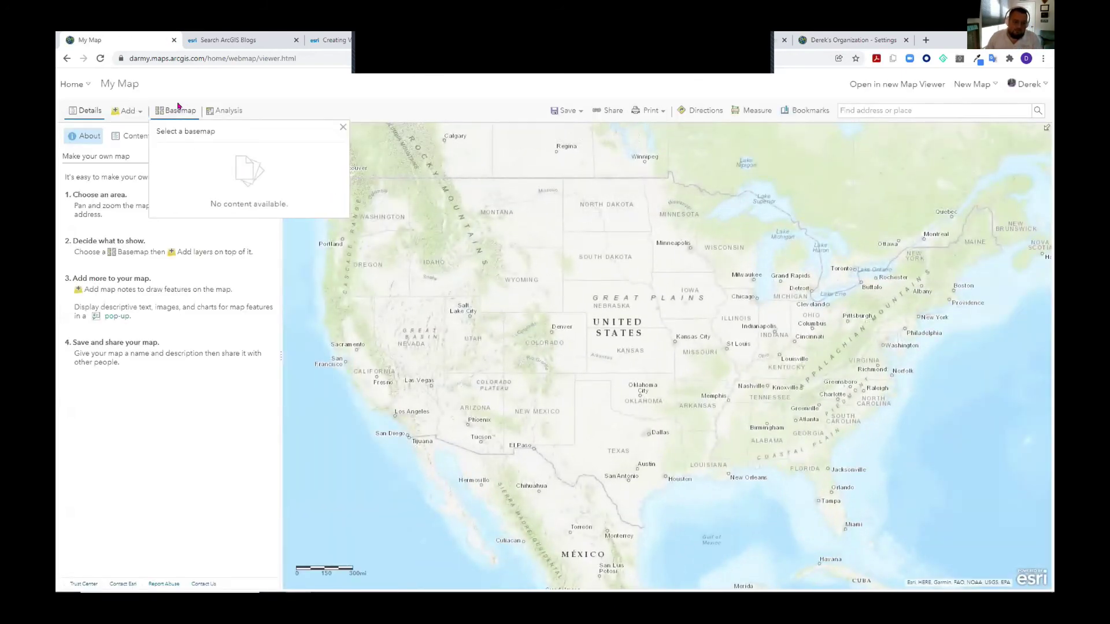
pyautogui.click(179, 108)
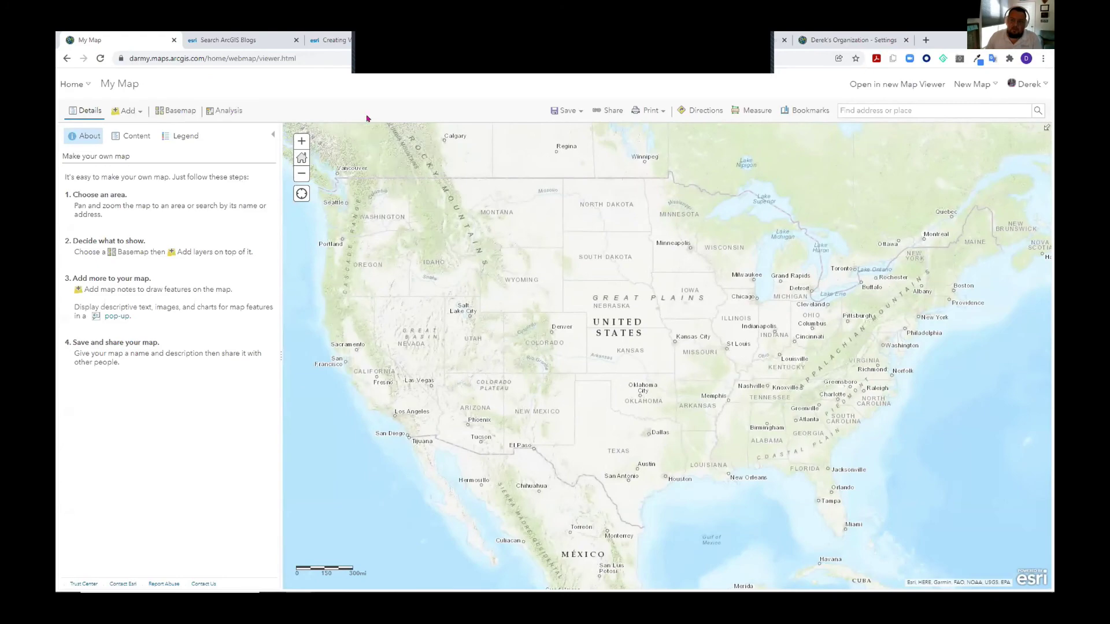
pyautogui.click(169, 114)
pyautogui.click(100, 58)
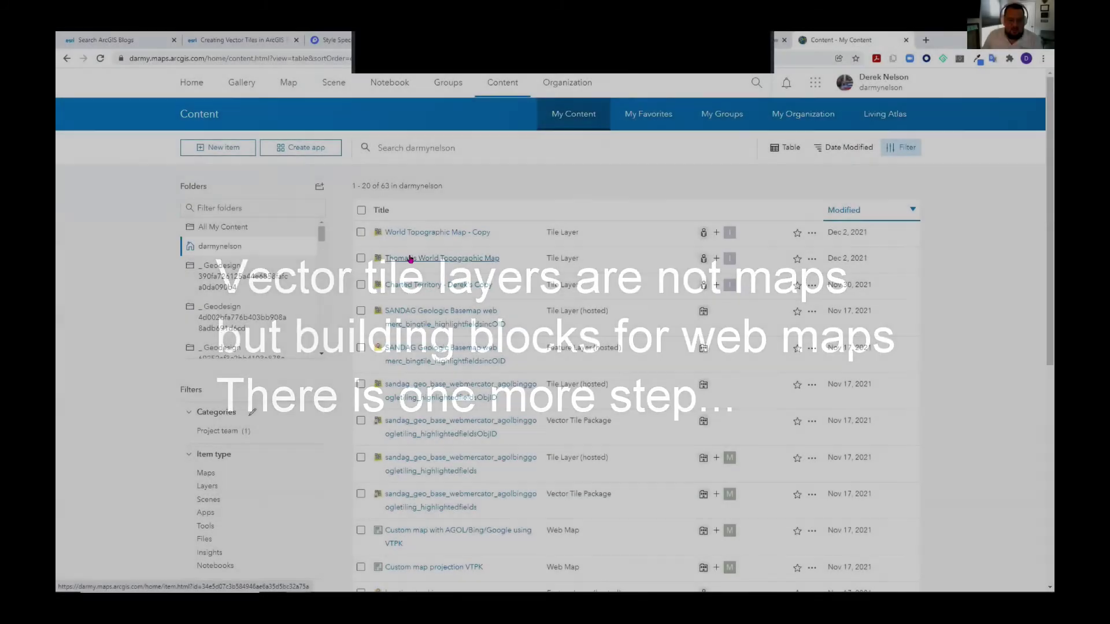
# Open the personalised World Topographic Map tile layer in Map Viewer and save it as a personalised Custom Map web map tagged ISU.
pyautogui.click(428, 255)
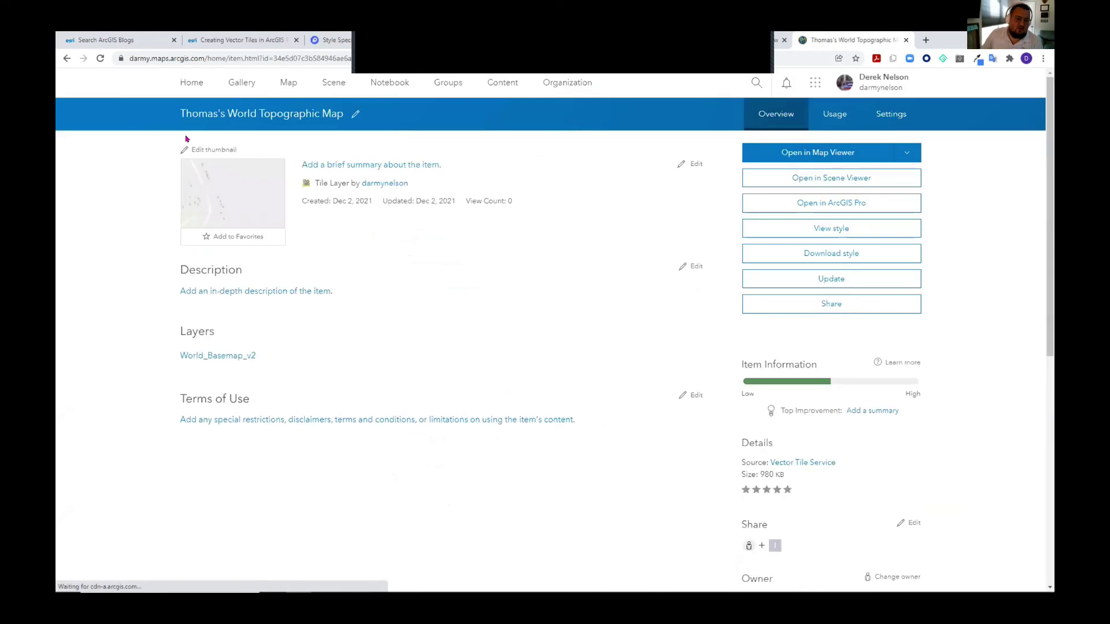
pyautogui.click(232, 193)
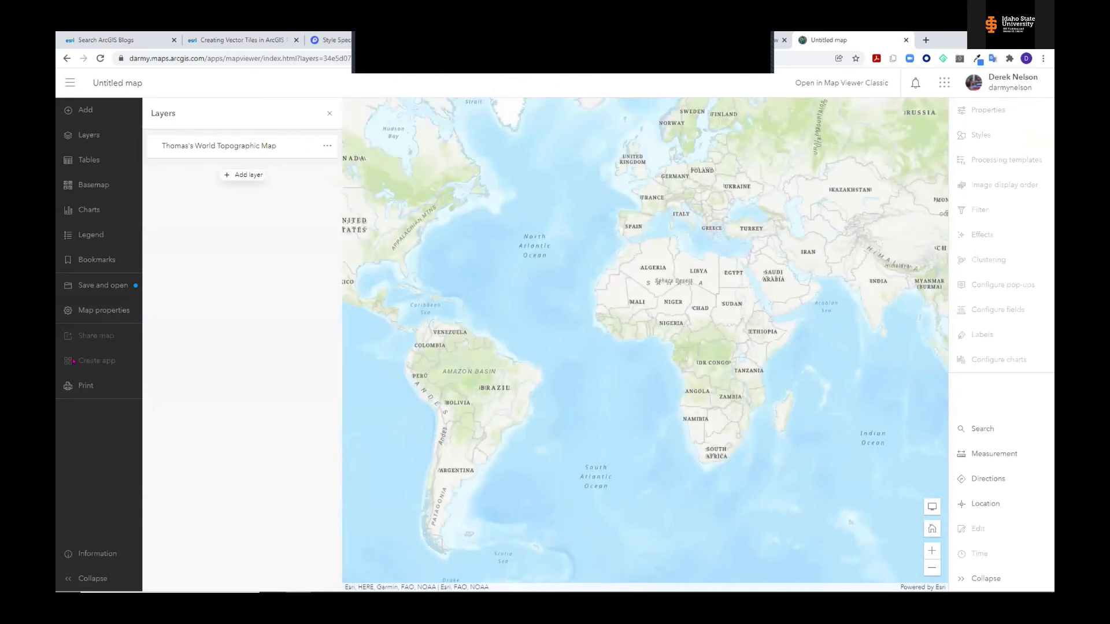
pyautogui.click(101, 285)
pyautogui.click(173, 287)
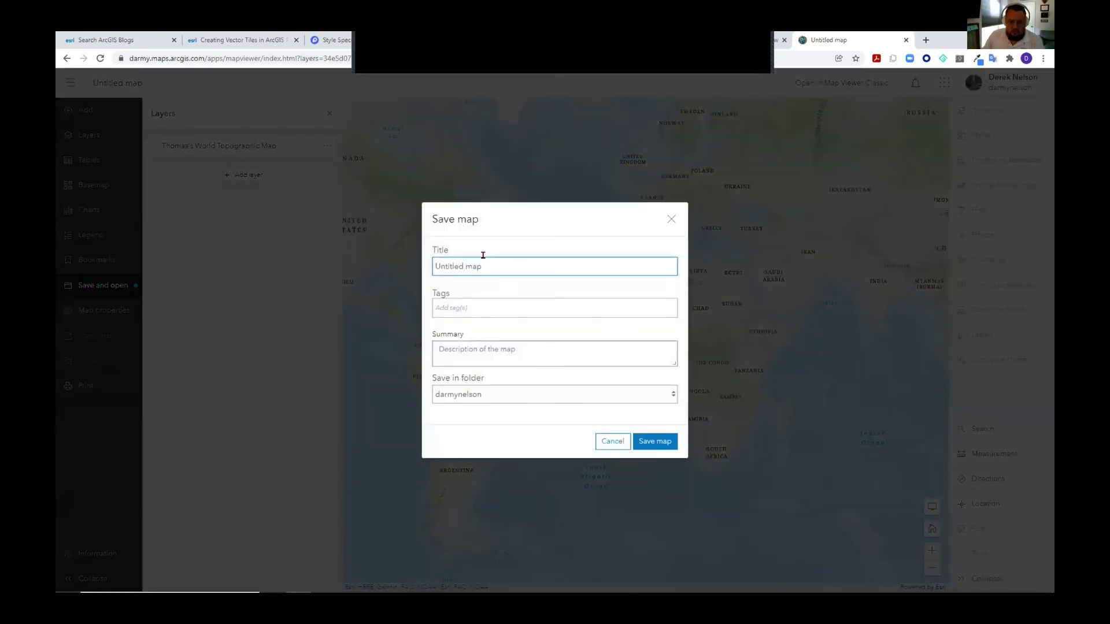
pyautogui.tripleClick(482, 255)
pyautogui.write('Thomas Custom Map')
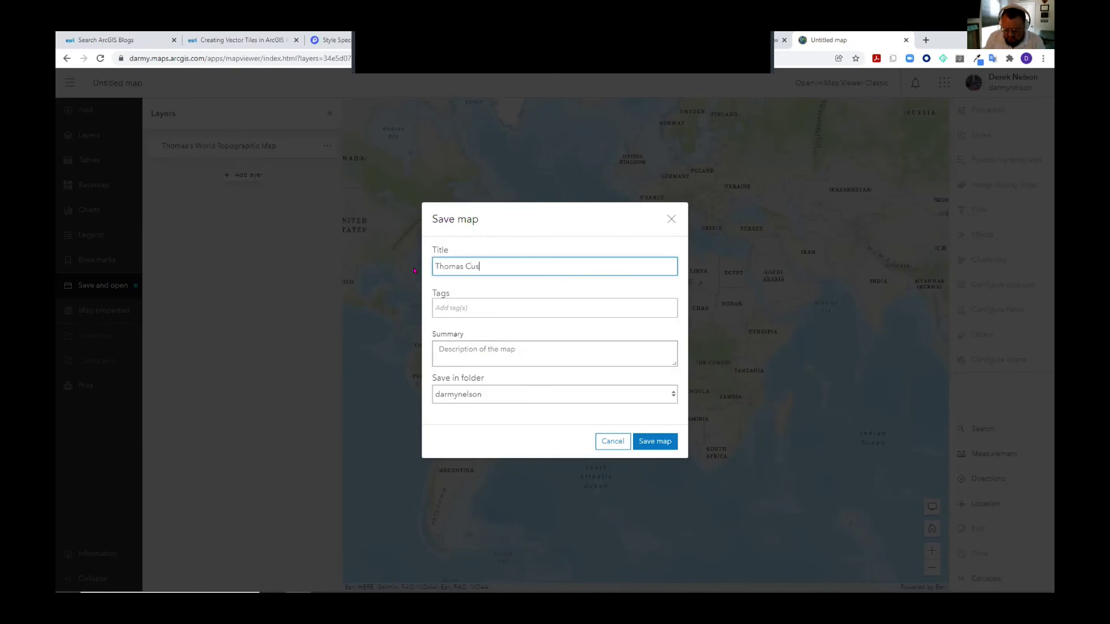
pyautogui.click(478, 310)
pyautogui.write('ISU')
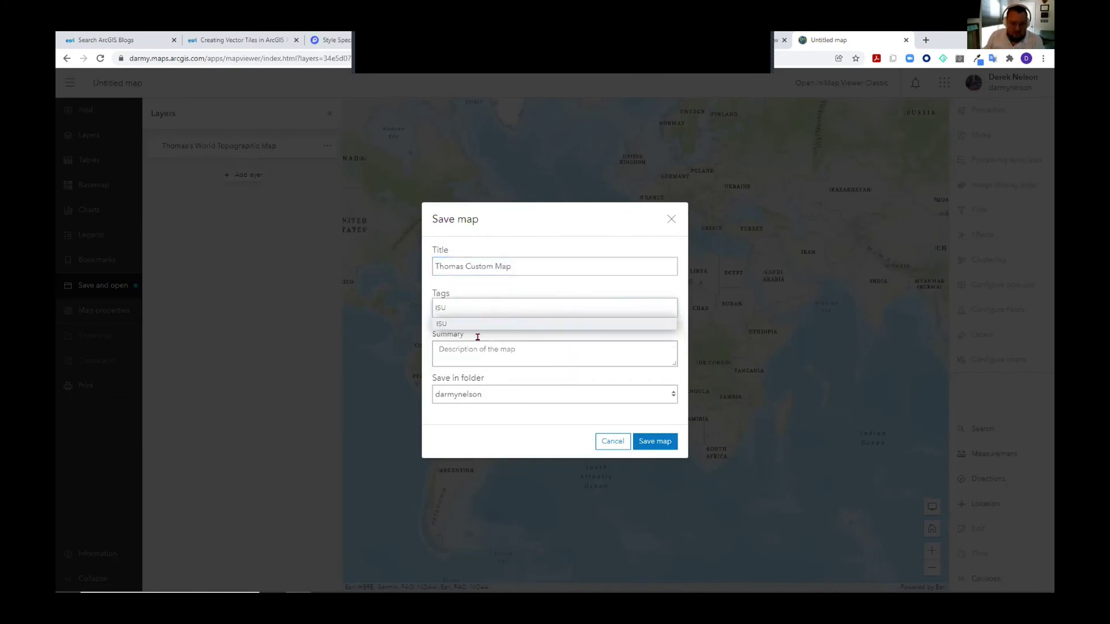
pyautogui.click(463, 353)
pyautogui.click(652, 442)
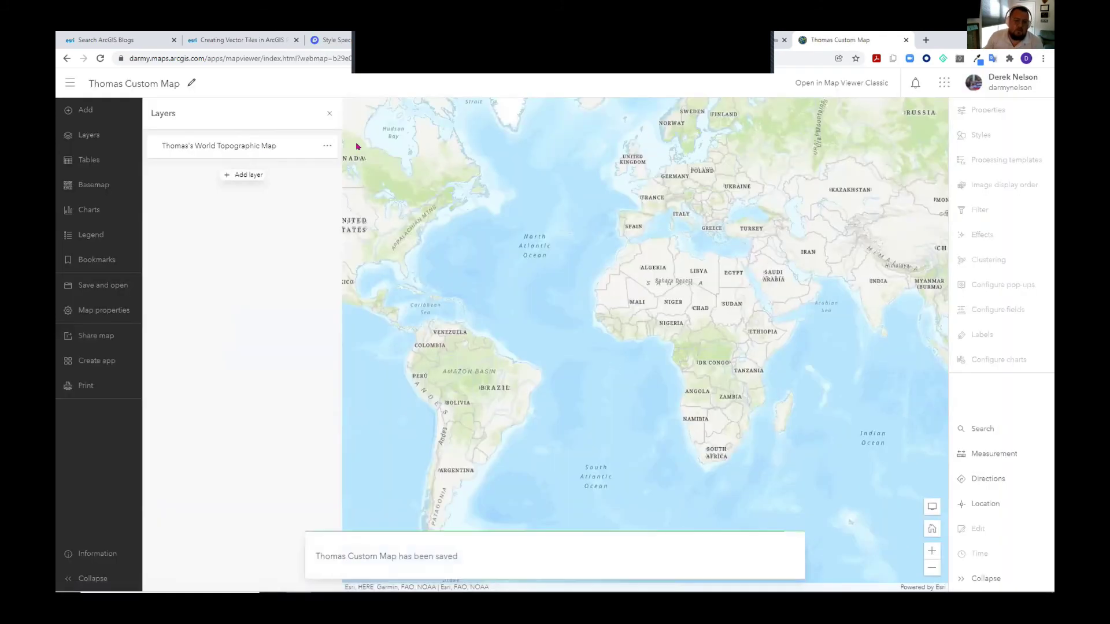
# Return to My Content and open the item details of the newly saved custom web map.
pyautogui.click(70, 83)
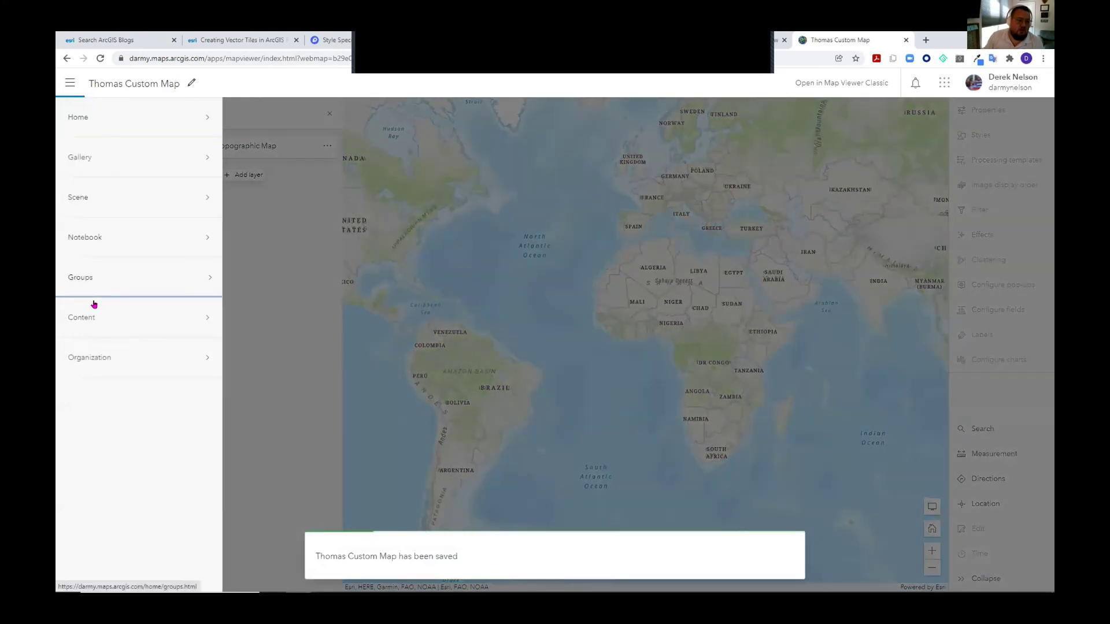
pyautogui.click(87, 317)
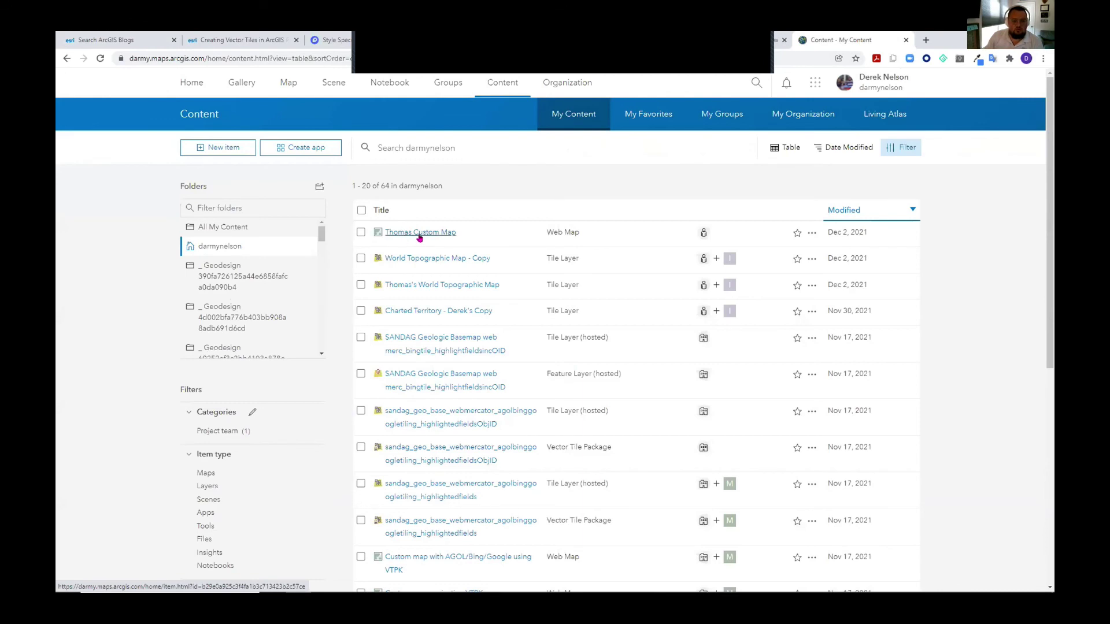
pyautogui.click(812, 234)
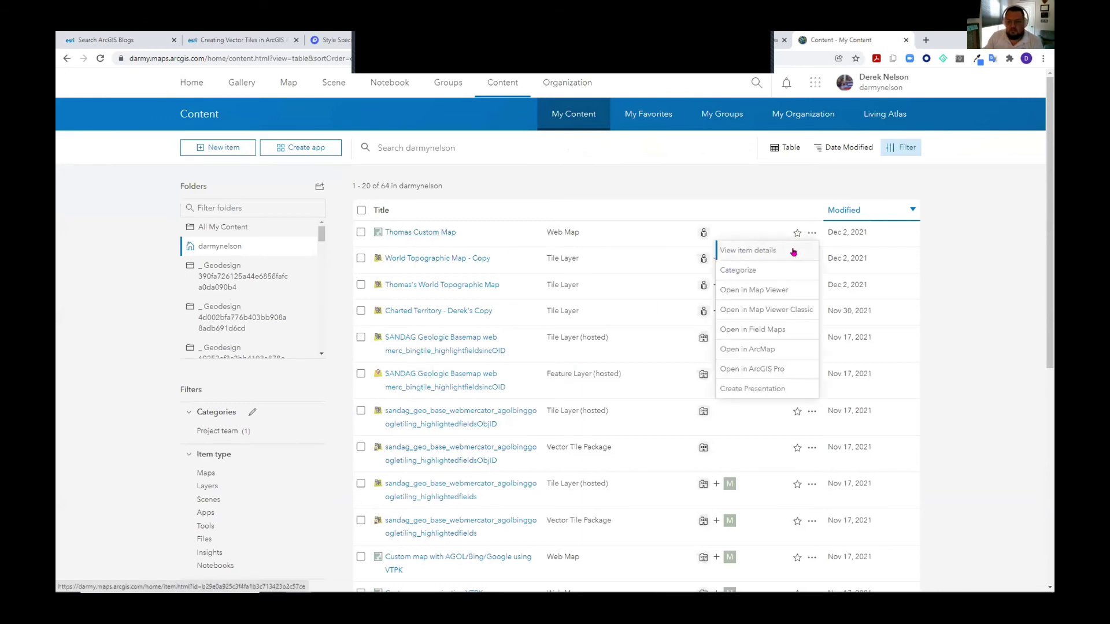
pyautogui.click(771, 248)
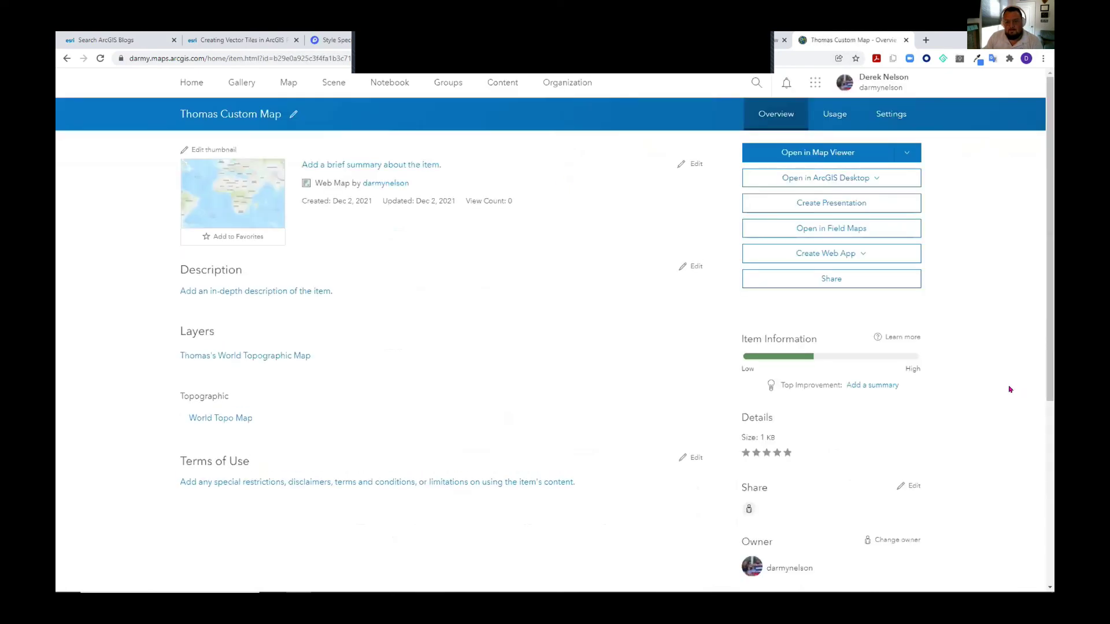
# Share the custom web map with the organization and the ISU Custom Basemaps group, updating its tile layer's sharing to match.
pyautogui.click(860, 276)
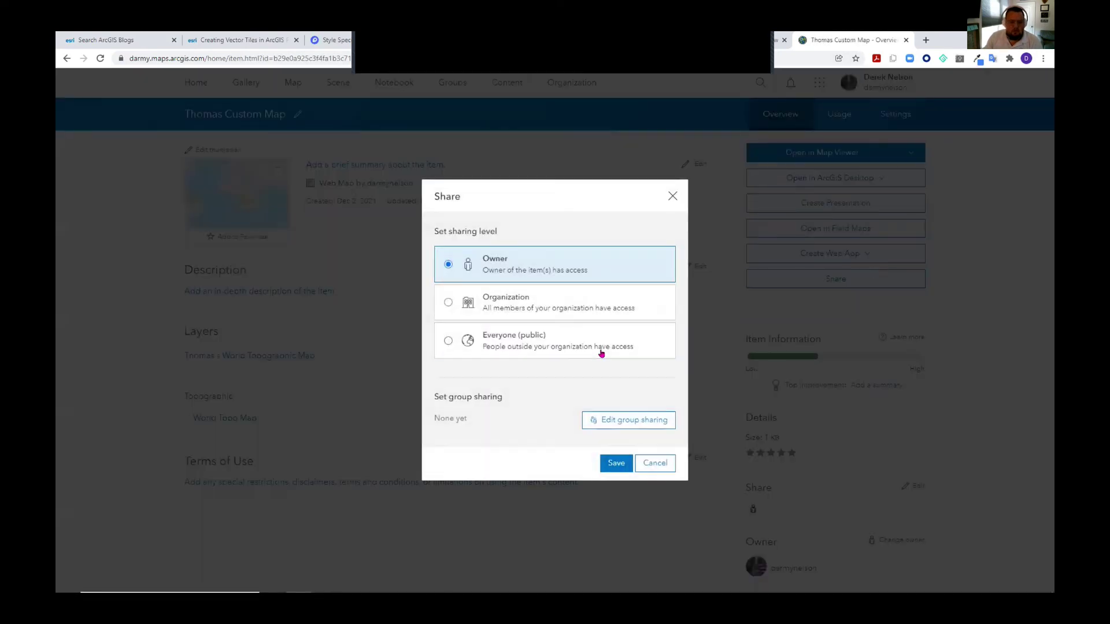
pyautogui.click(535, 308)
pyautogui.click(626, 421)
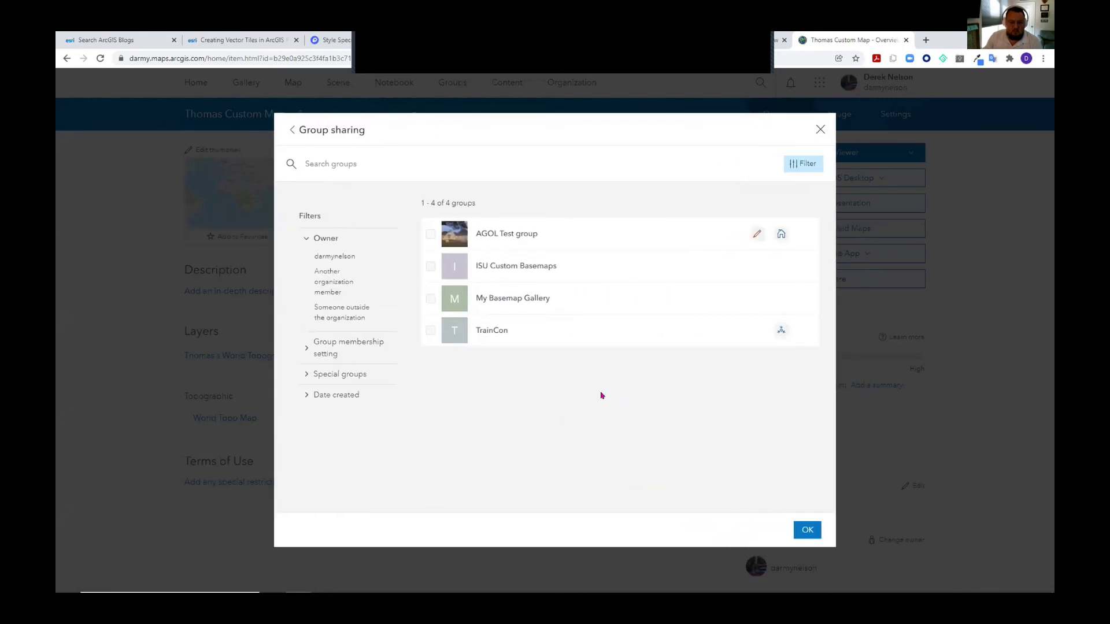
pyautogui.click(431, 266)
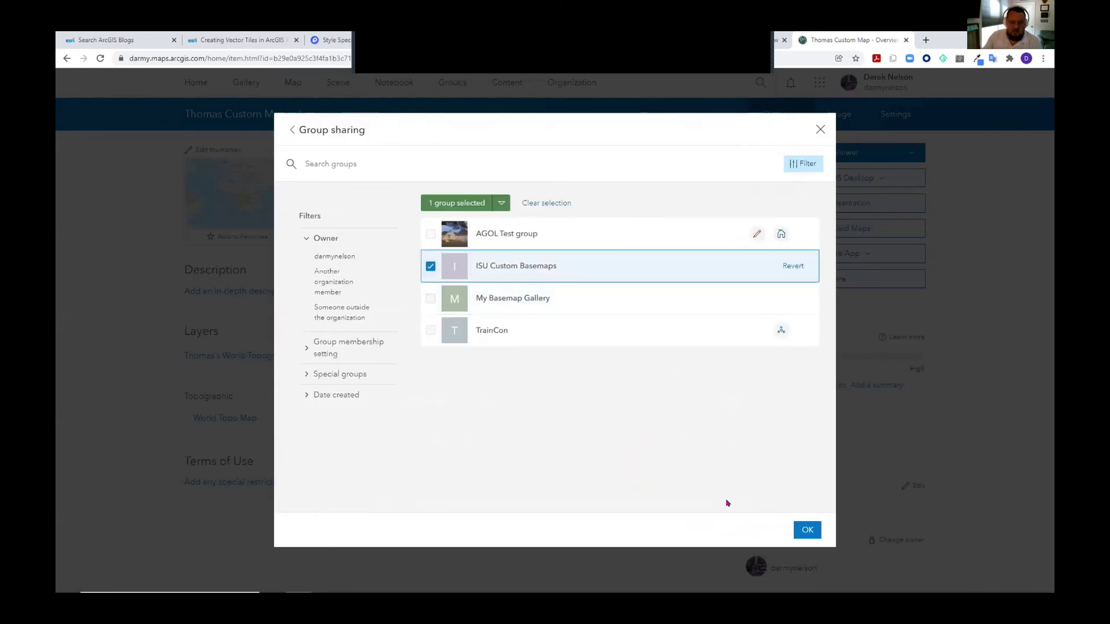
pyautogui.click(808, 529)
pyautogui.click(617, 465)
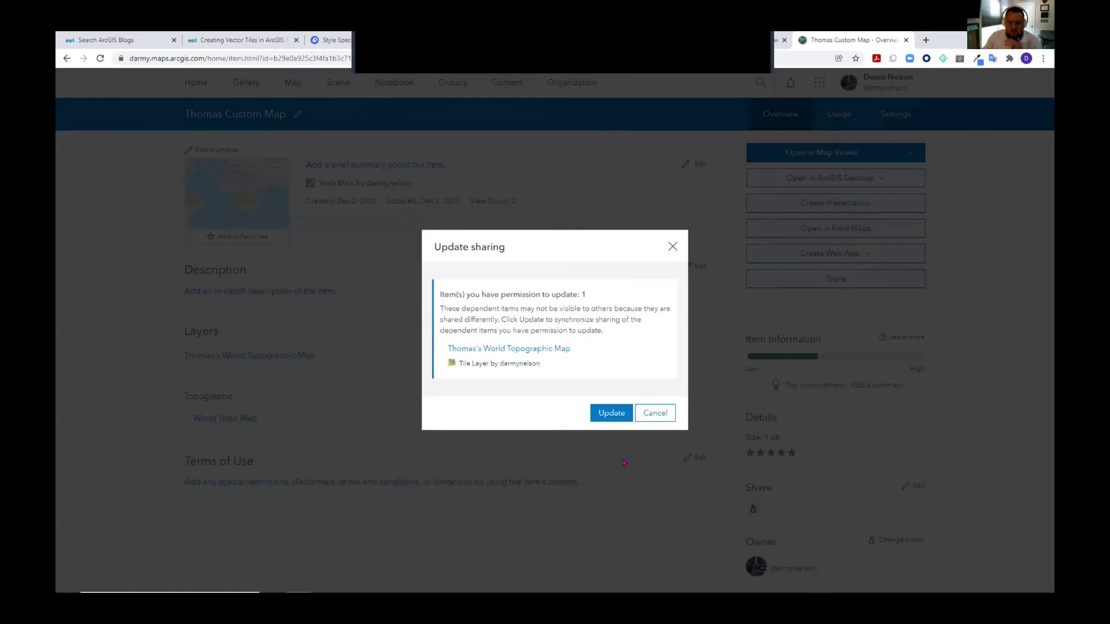
pyautogui.click(610, 412)
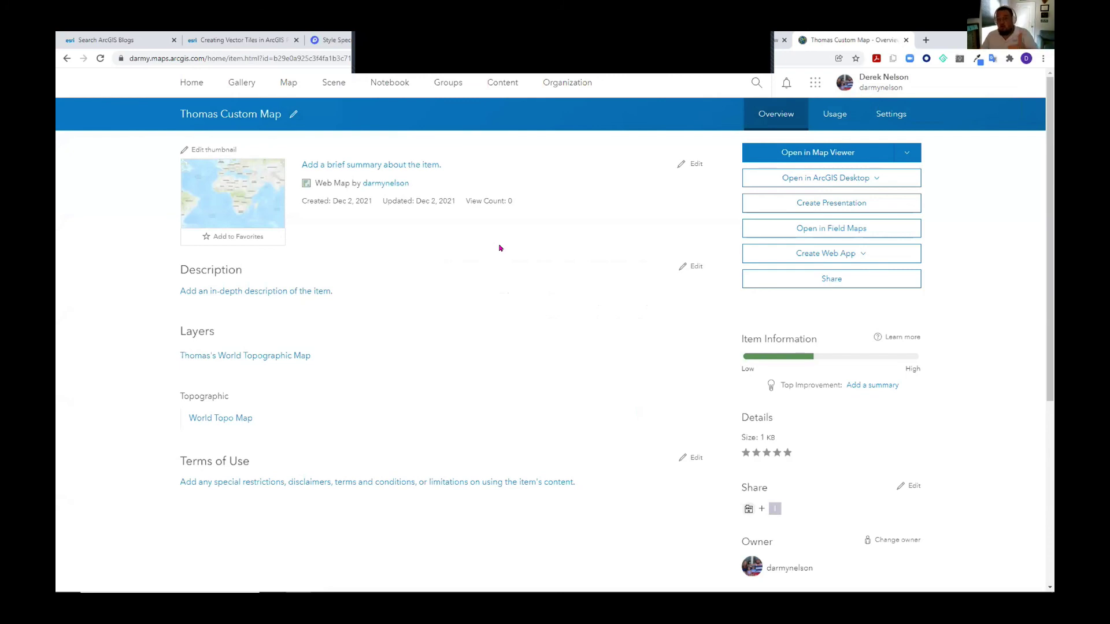
# Start a new map and try the custom web map from the basemap gallery.
pyautogui.click(288, 82)
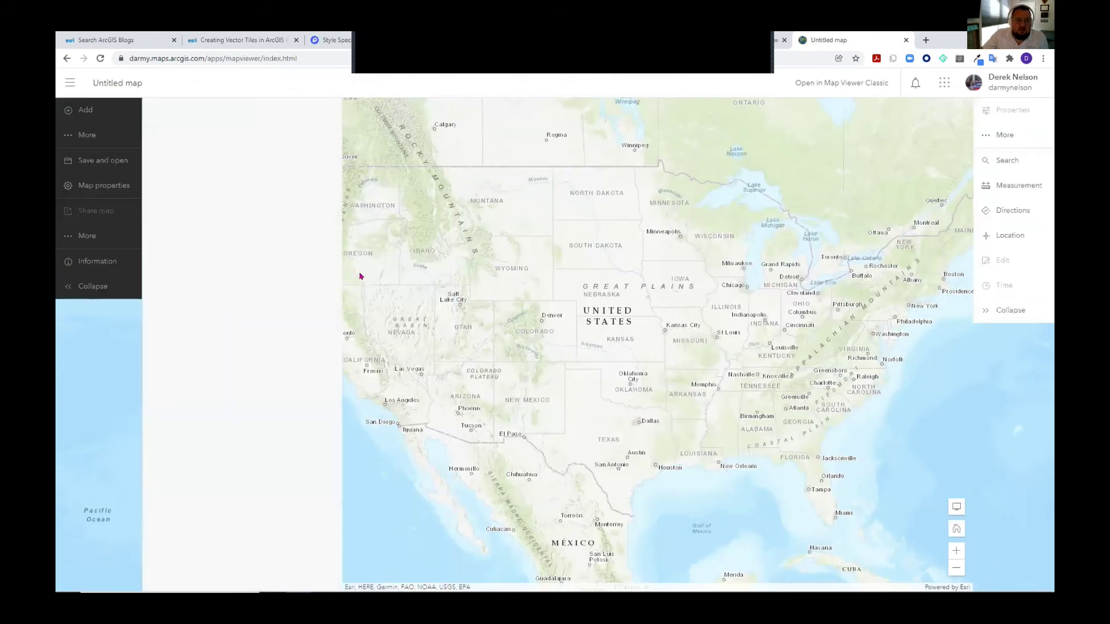
pyautogui.click(94, 185)
pyautogui.click(300, 187)
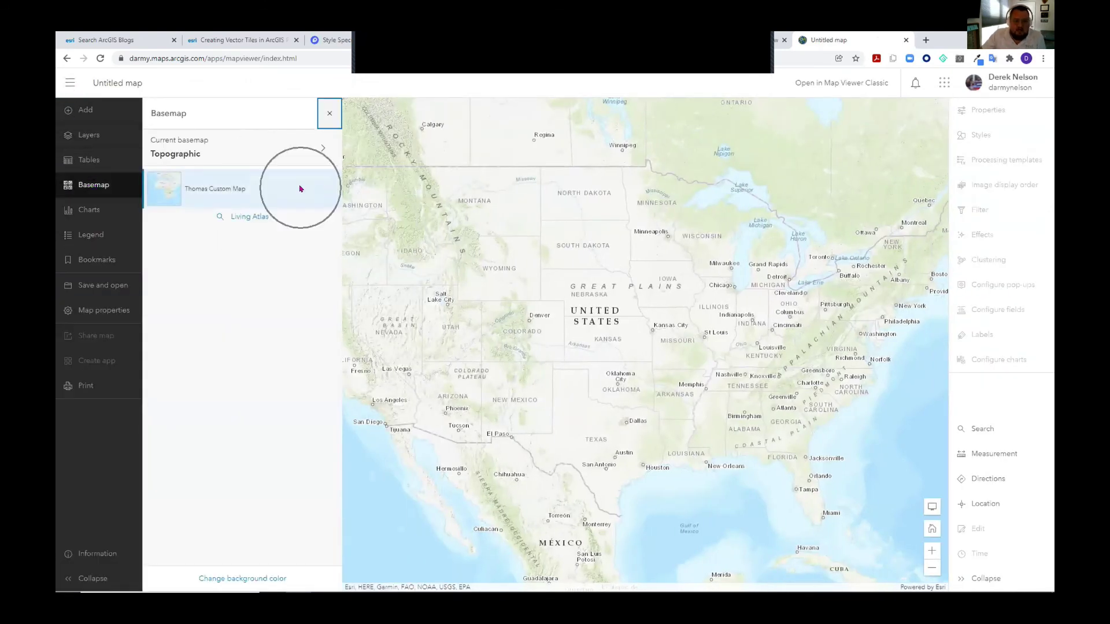
pyautogui.click(300, 189)
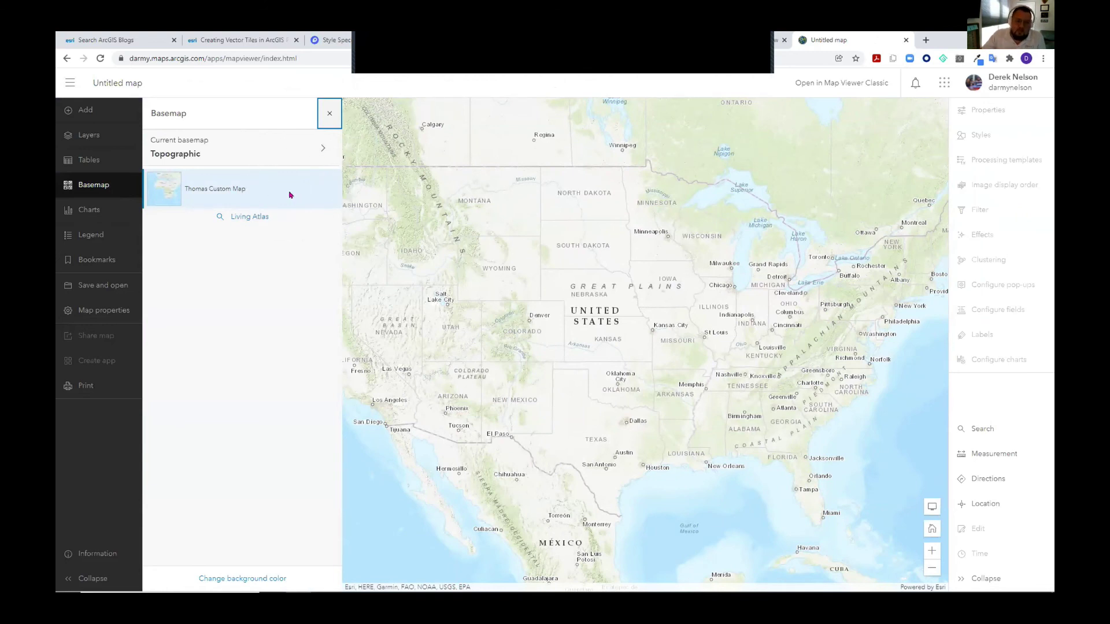
# In the organization's map settings, share the Esri default basemaps to the ISU Custom Basemaps group again.
pyautogui.click(775, 39)
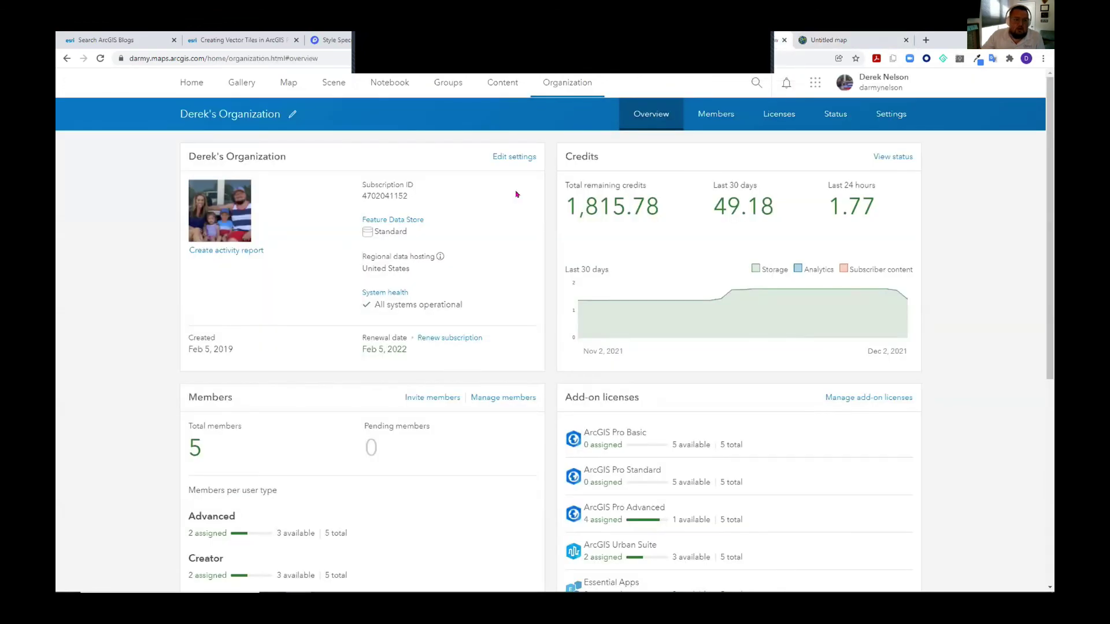
pyautogui.click(894, 115)
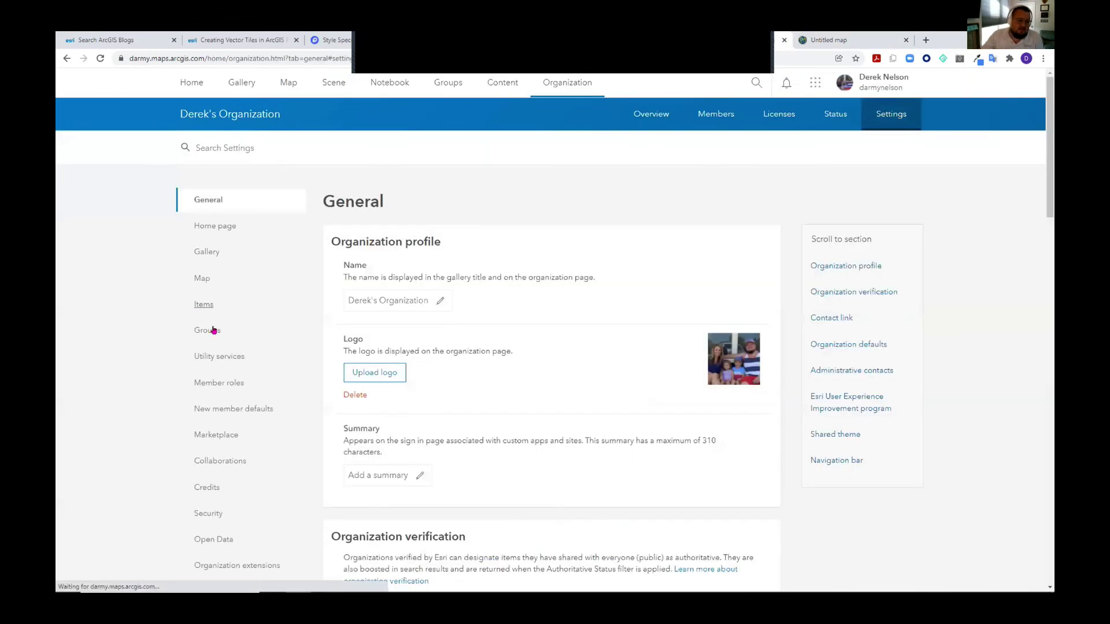
pyautogui.click(202, 279)
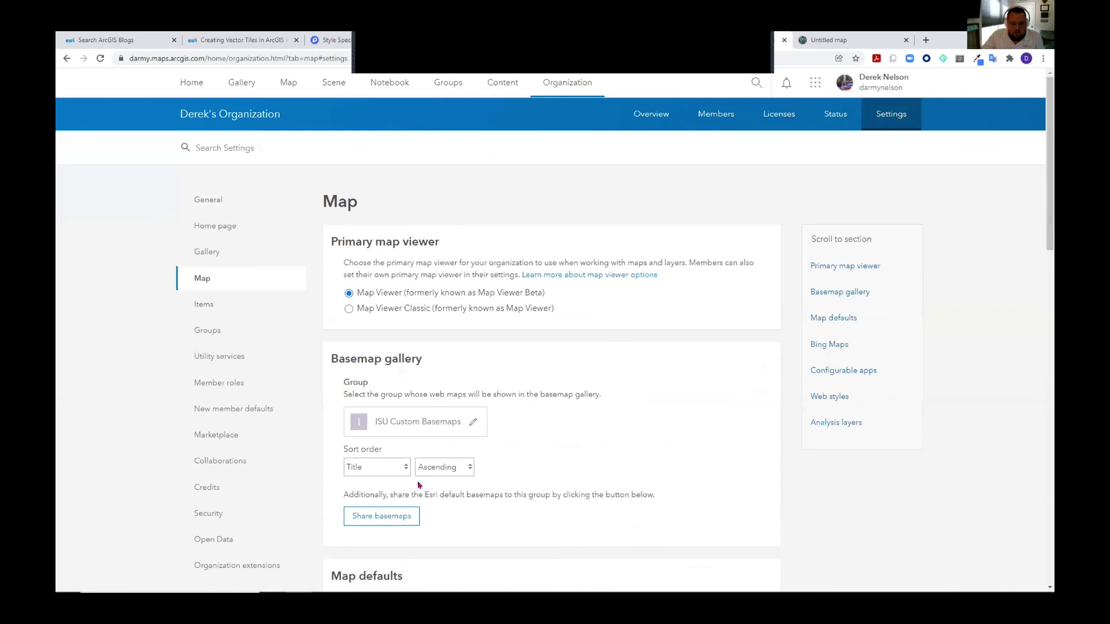
pyautogui.click(403, 522)
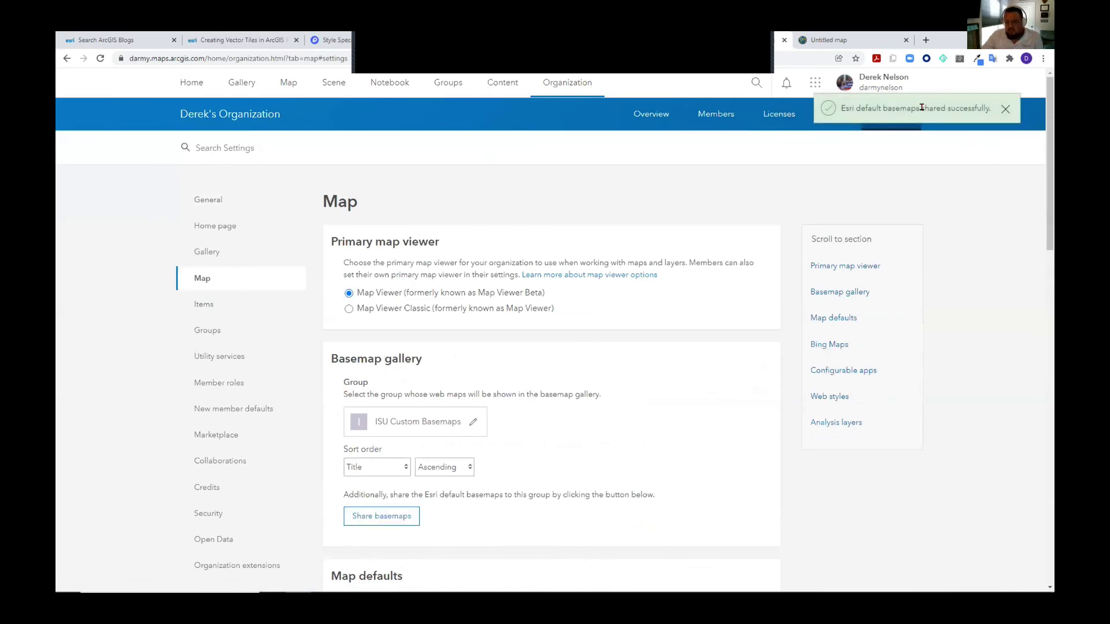
# Reload the untitled map and look through its basemap gallery for the Esri basemaps and the custom web map.
pyautogui.click(867, 44)
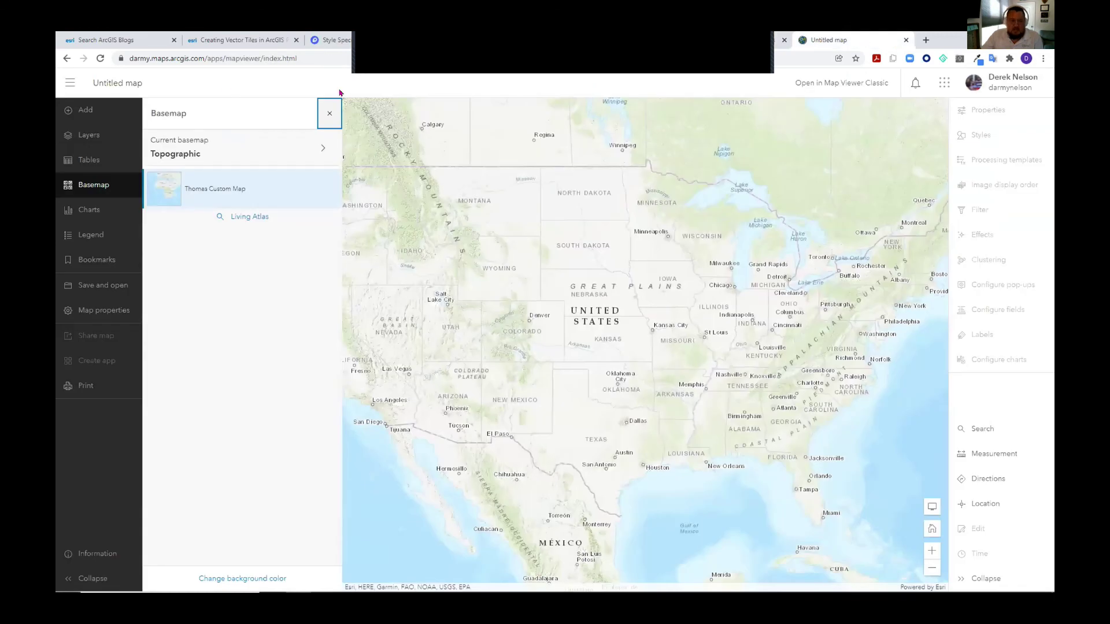
pyautogui.click(100, 58)
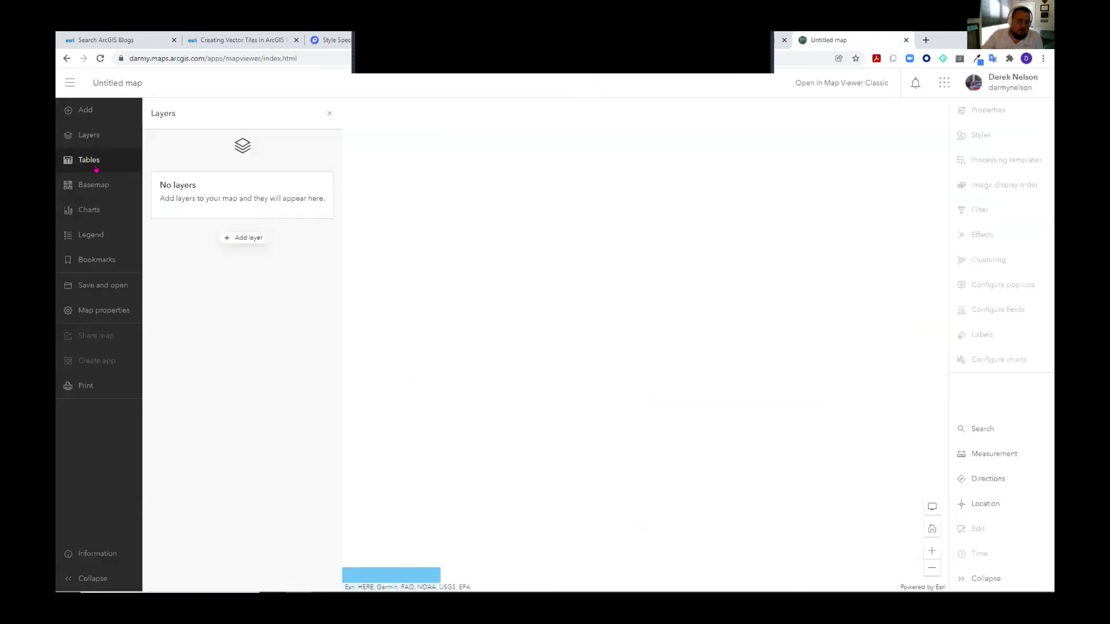
pyautogui.click(92, 185)
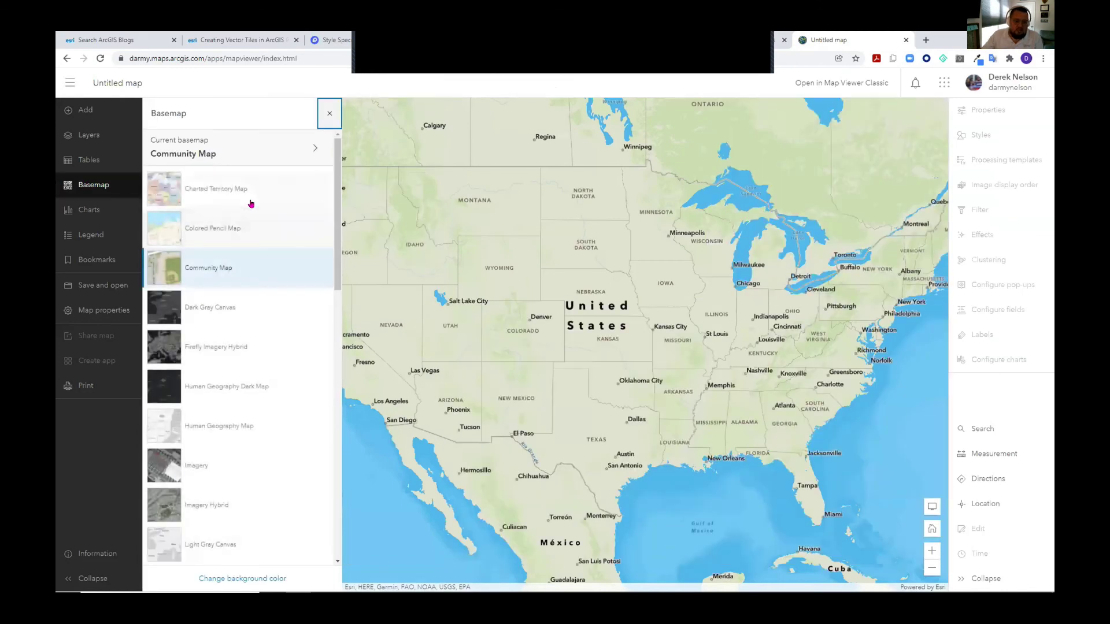
pyautogui.scroll(-4, 279, 311)
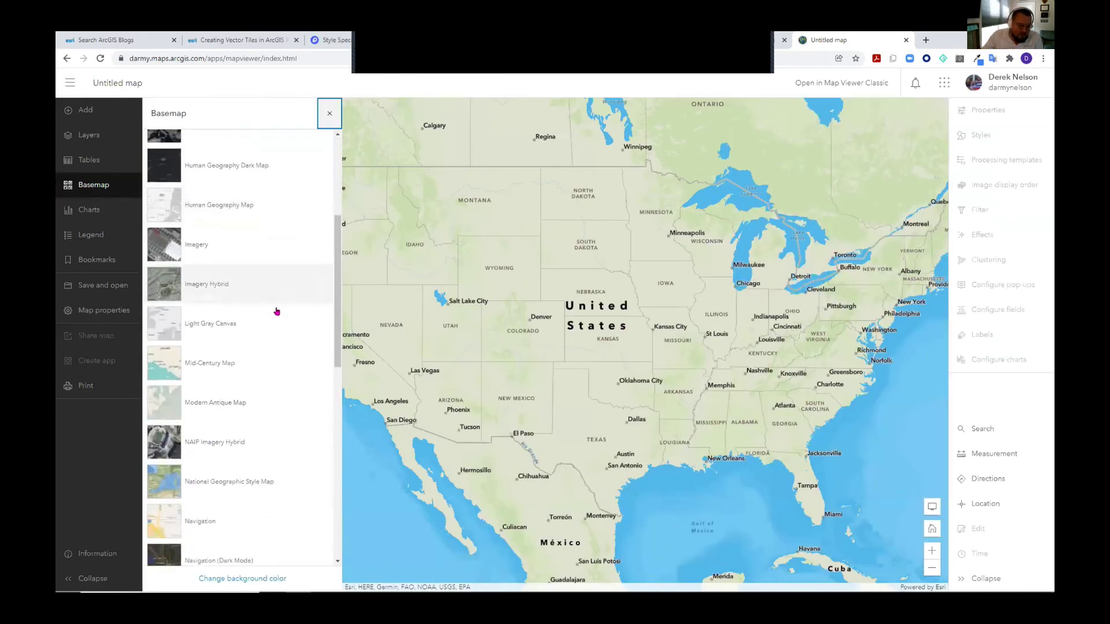
pyautogui.scroll(-8, 278, 311)
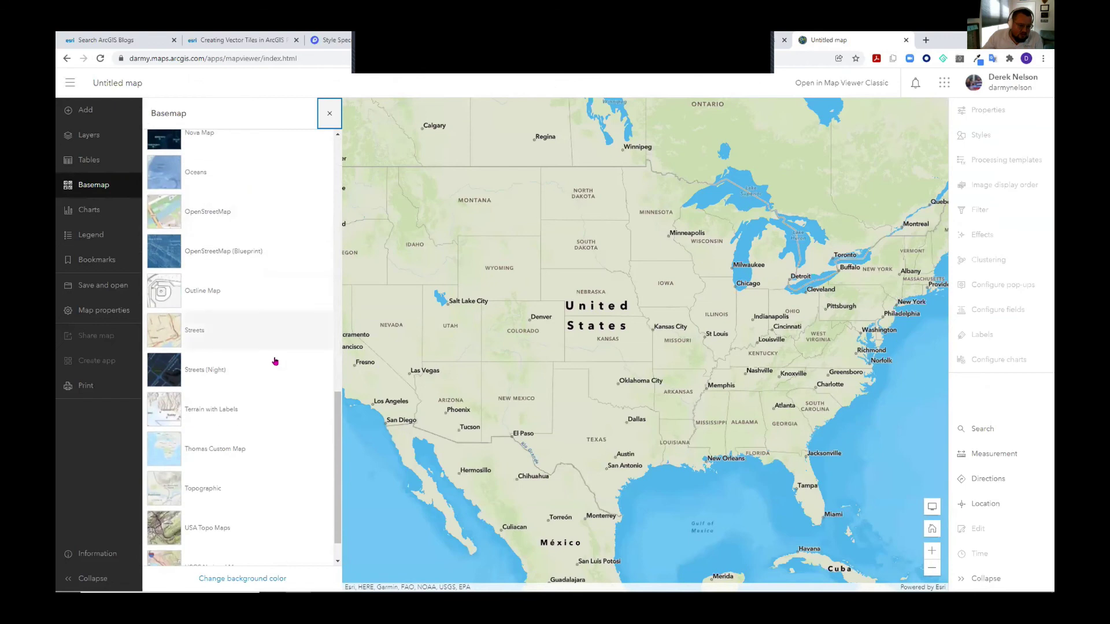
pyautogui.click(227, 457)
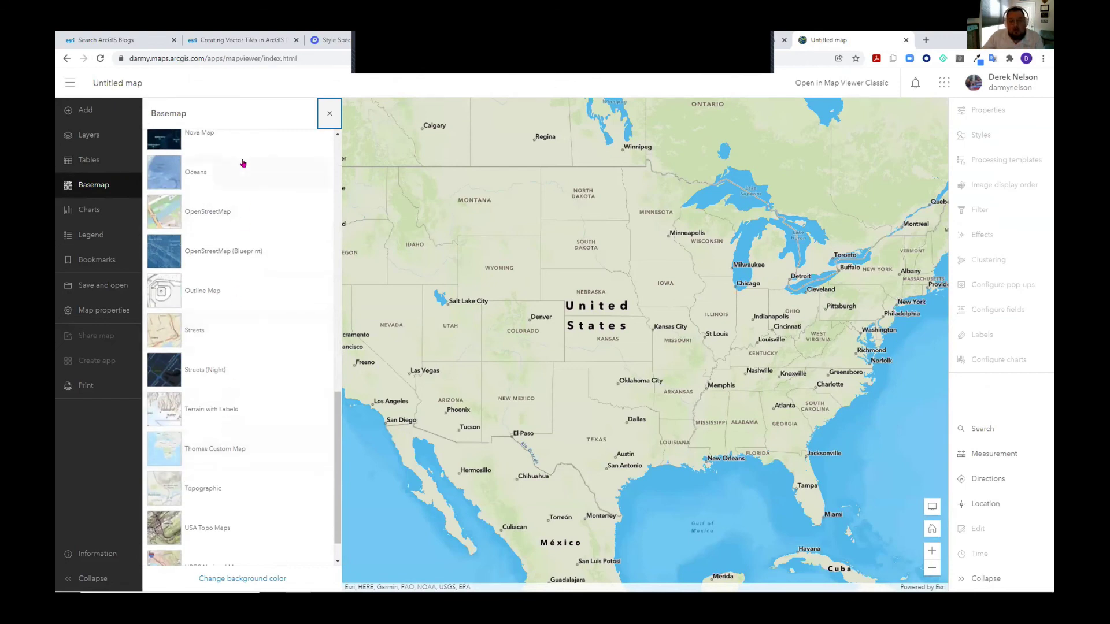
pyautogui.scroll(12, 220, 288)
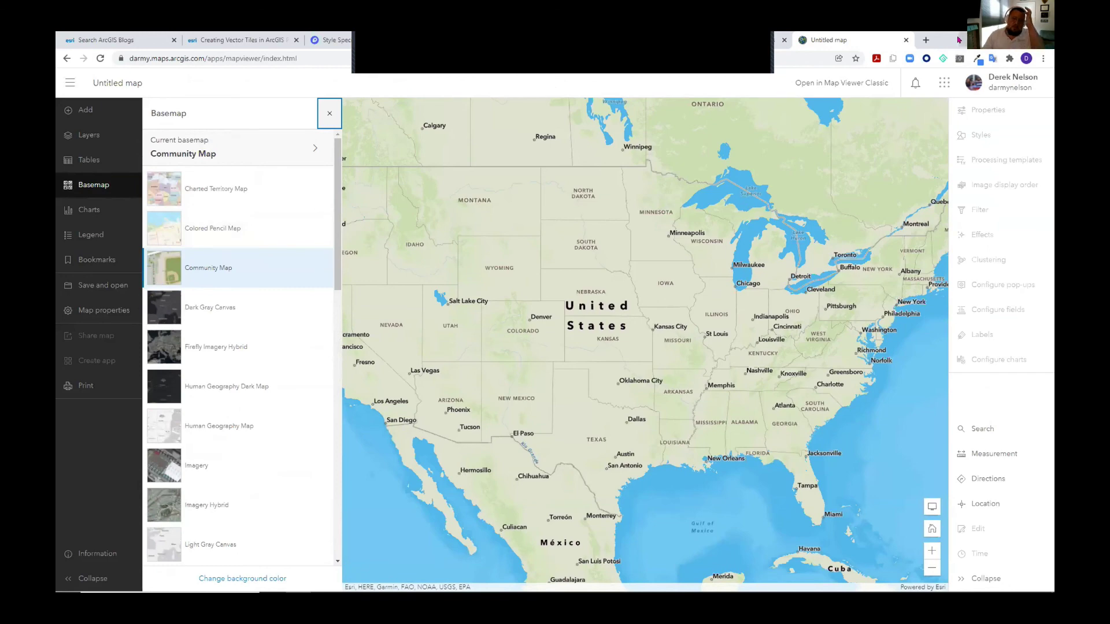
# Switch to the slide presentation and advance to the Tips slide.
pyautogui.hotkey('alt', 'Tab')
pyautogui.click(752, 448)
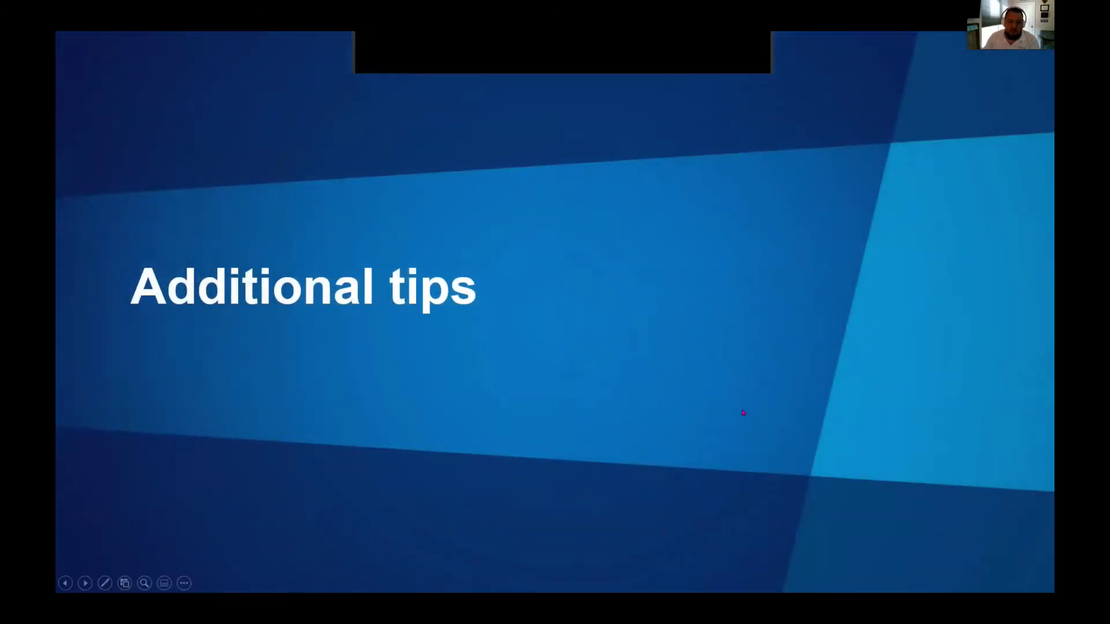
pyautogui.click(743, 413)
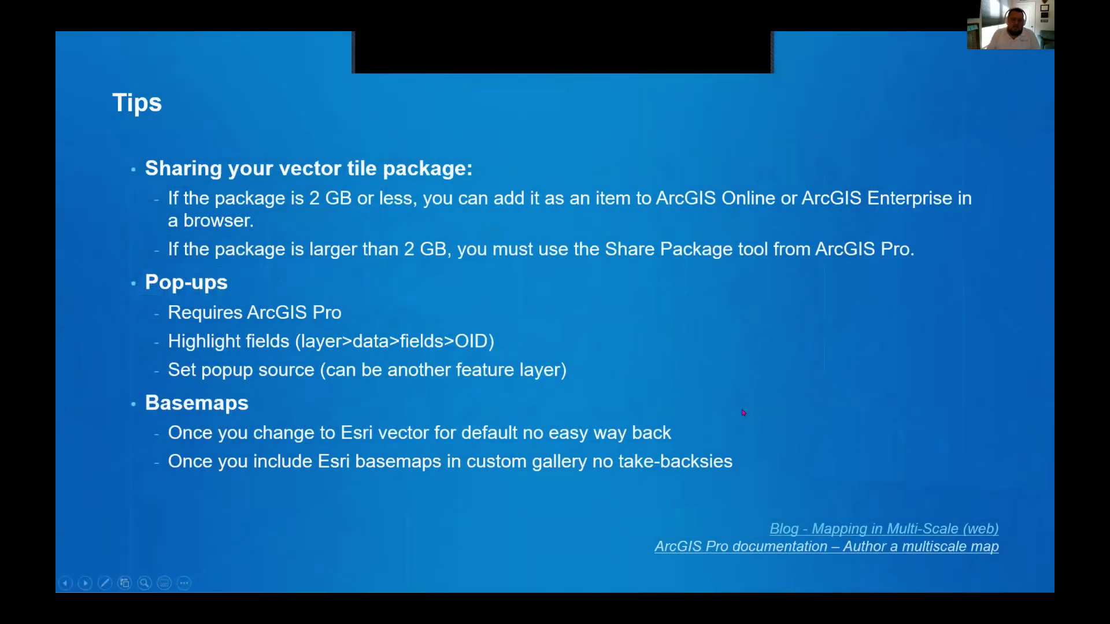